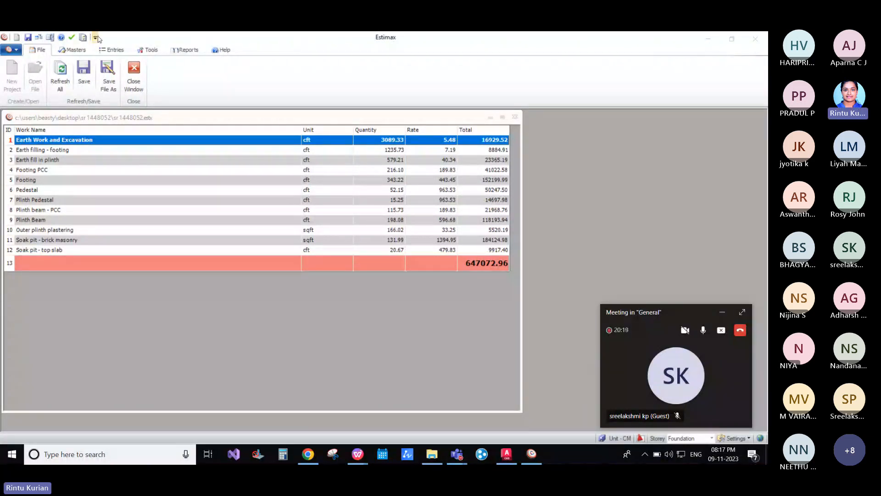
# Step: Switch to the DAR_Vol1 December 2021 PDF in WPS and examine the materials and labour in rate analysis item 5.8A
pyautogui.click(76, 50)
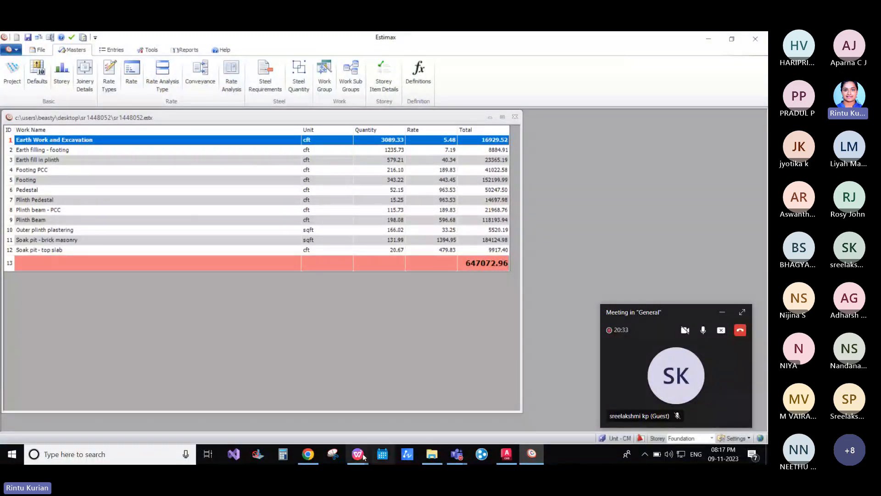
pyautogui.moveTo(360, 456)
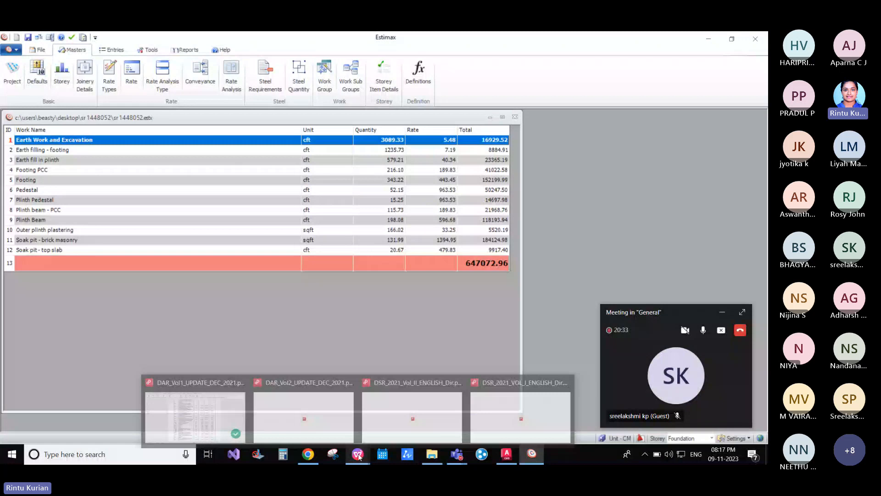
pyautogui.moveTo(222, 429)
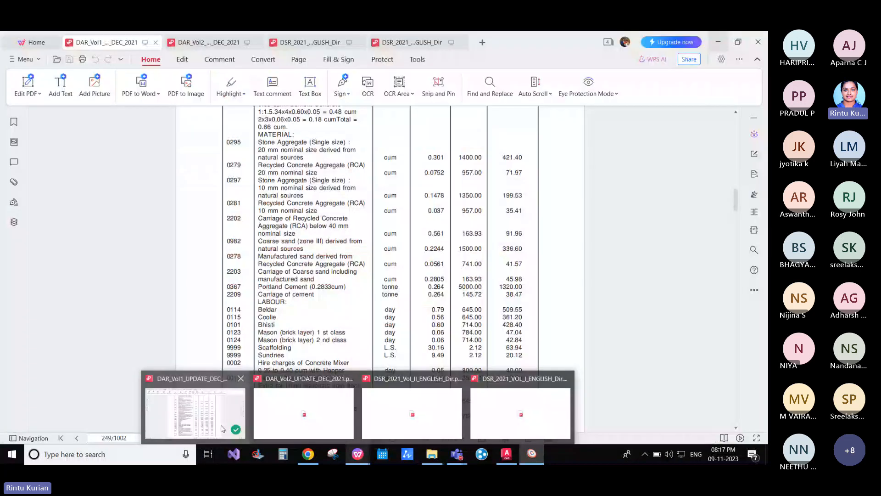
pyautogui.click(222, 429)
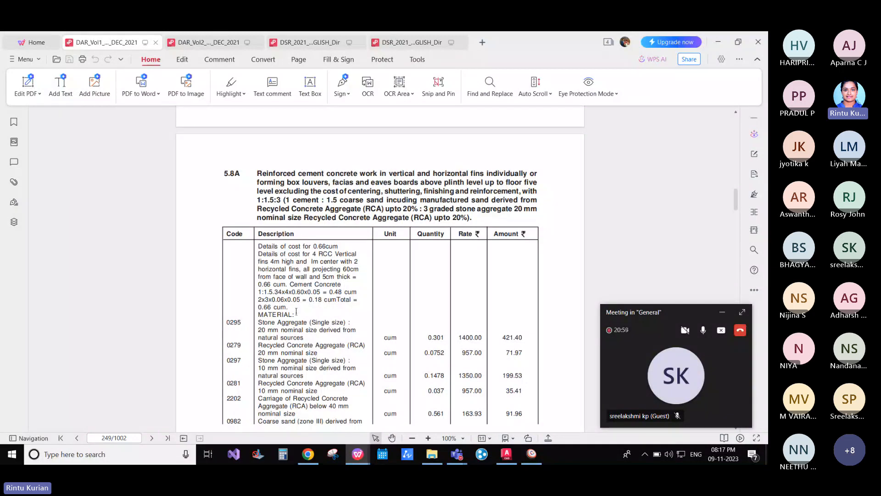
pyautogui.scroll(-1, 296, 311)
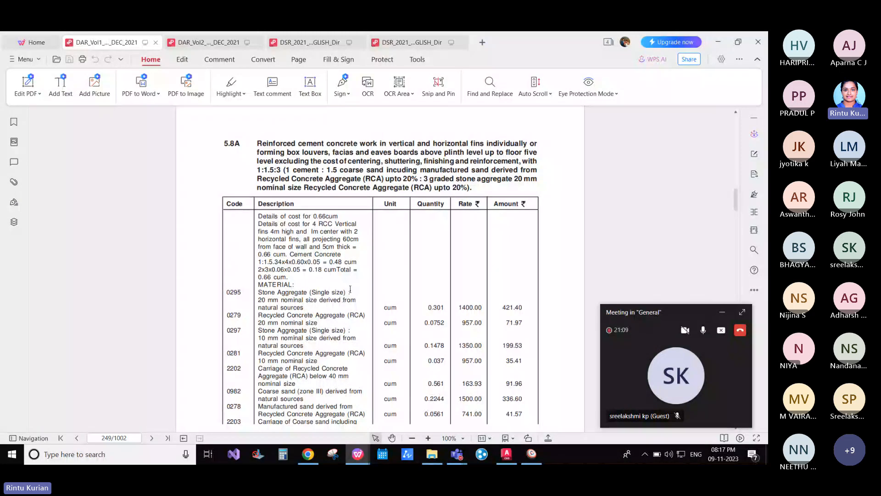
pyautogui.scroll(-3, 351, 289)
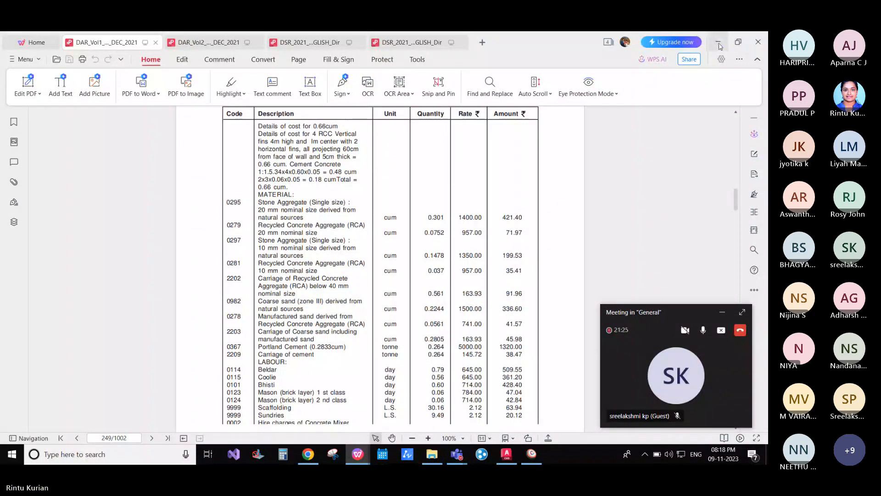
pyautogui.scroll(3, 233, 225)
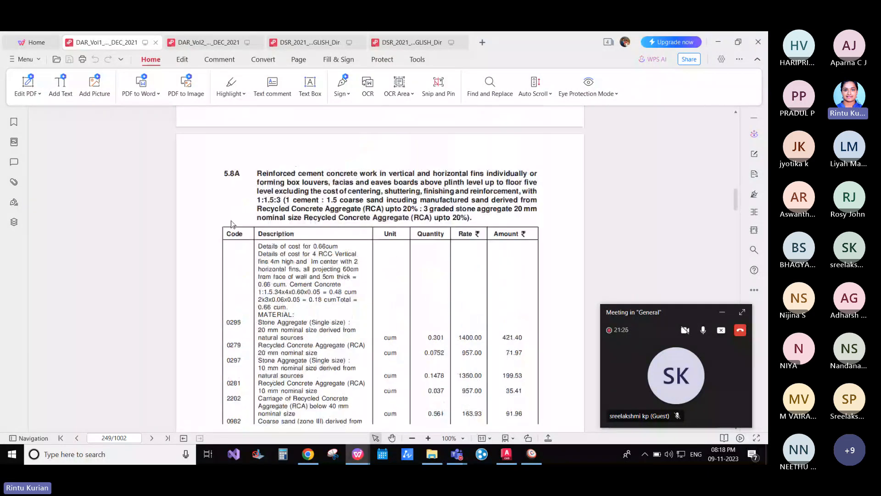
pyautogui.scroll(5, 651, 243)
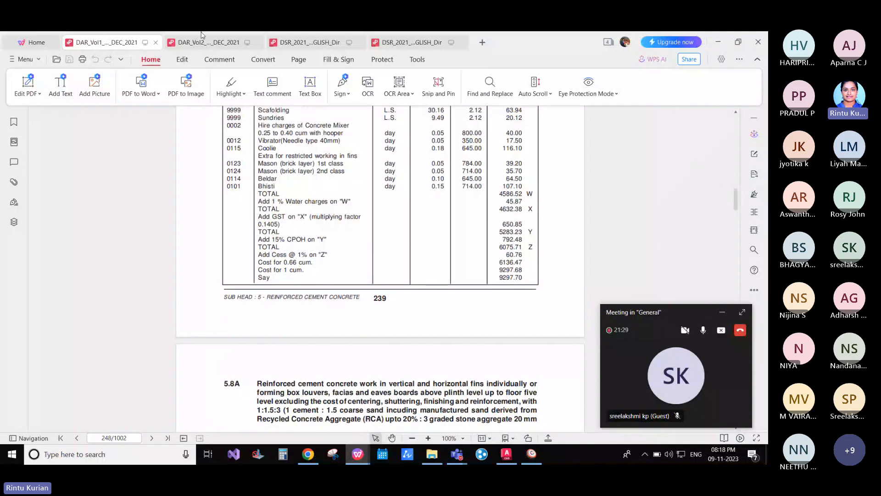
# Step: View the cover of the DAR_Vol2 December 2021 PDF and return to Estimax
pyautogui.click(206, 46)
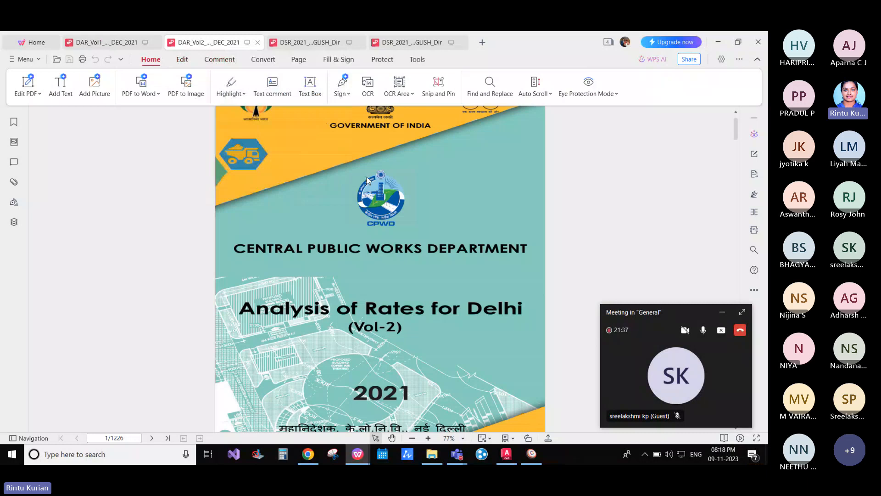
pyautogui.scroll(-1, 367, 177)
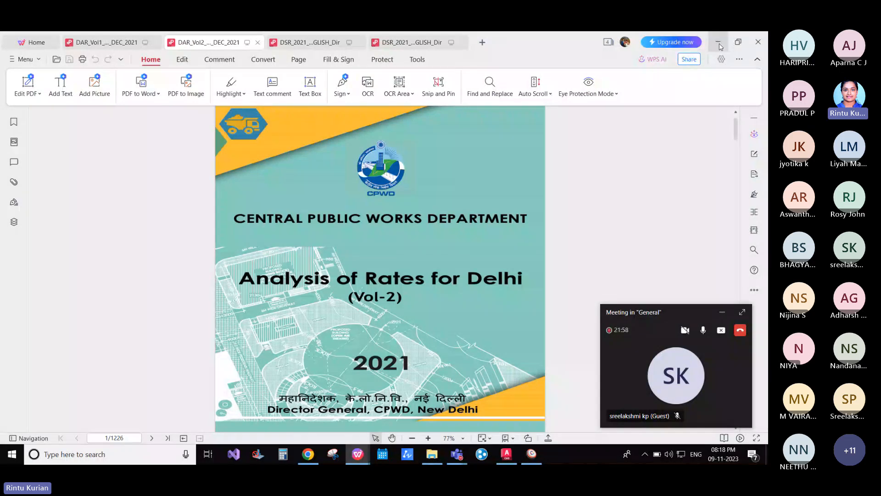
pyautogui.click(719, 46)
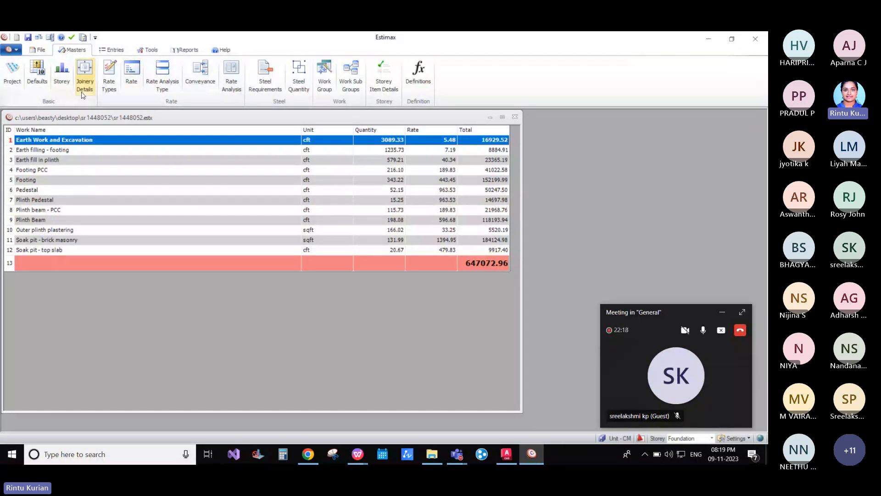
# Step: Open the Rate Types master, review the defined rate types, and close it
pyautogui.click(115, 90)
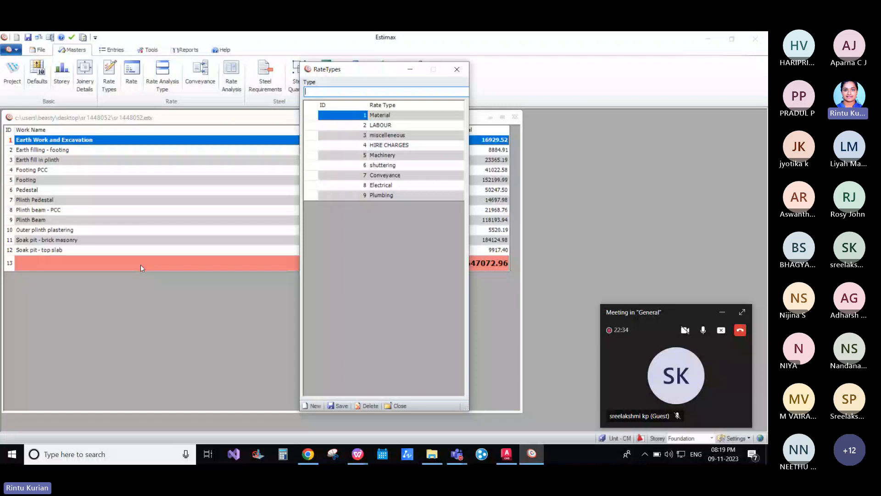
pyautogui.click(702, 330)
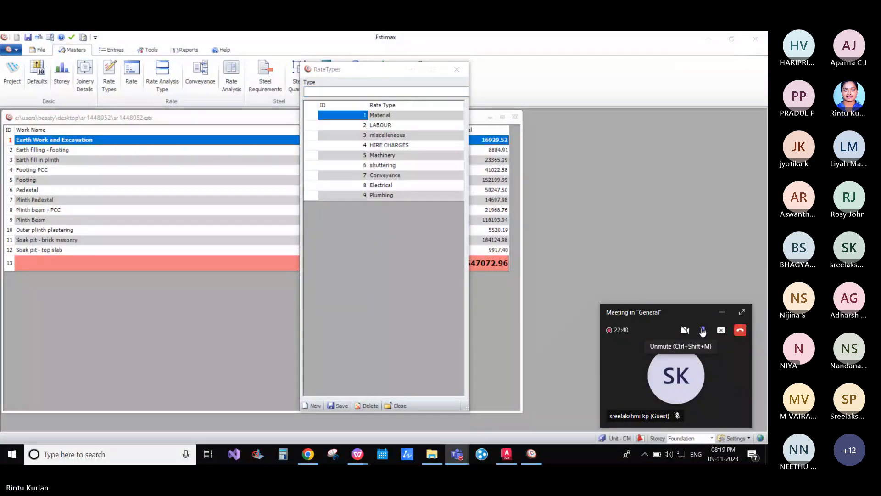
pyautogui.click(702, 331)
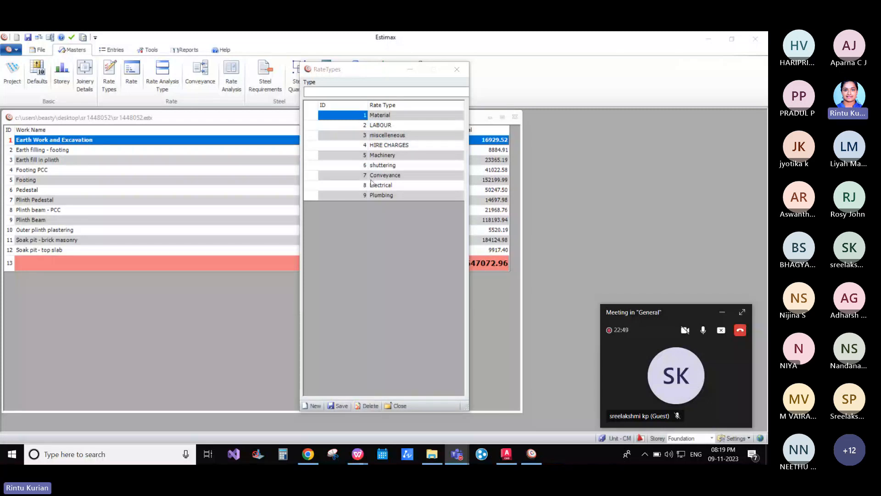
pyautogui.click(457, 69)
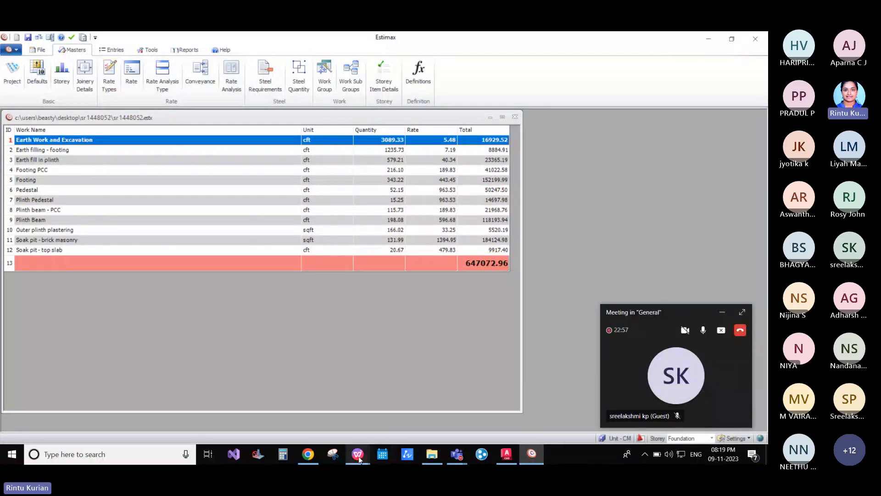
# Step: Switch to the DAR_Vol1 PDF in WPS, check the material and labour groups on page 248, and return to Estimax
pyautogui.moveTo(359, 459)
pyautogui.click(227, 415)
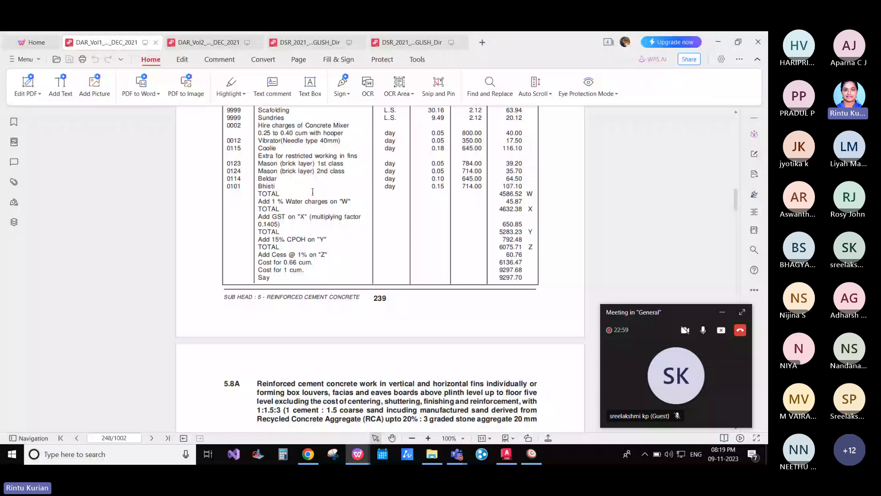
pyautogui.scroll(5, 312, 192)
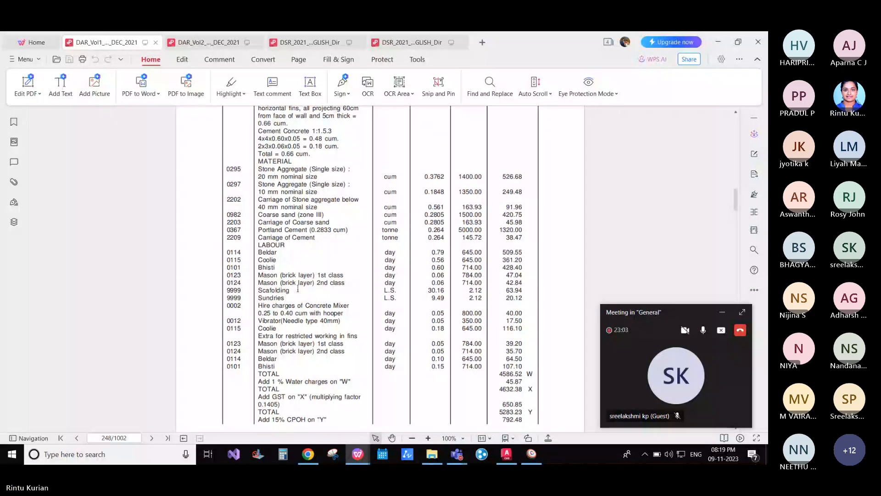
pyautogui.scroll(-2, 298, 289)
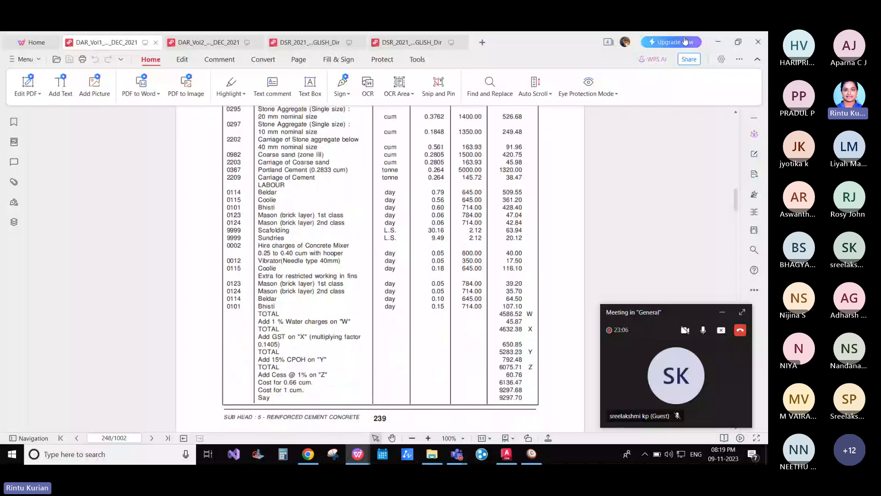
pyautogui.click(717, 41)
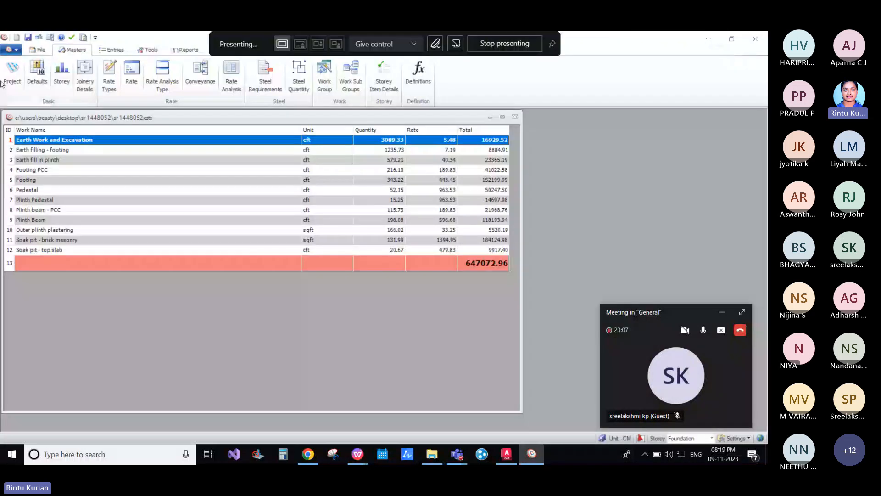
# Step: Open the Rate master and inspect the Cement item's description, available rate types and unit, keeping Material as the rate type
pyautogui.click(130, 79)
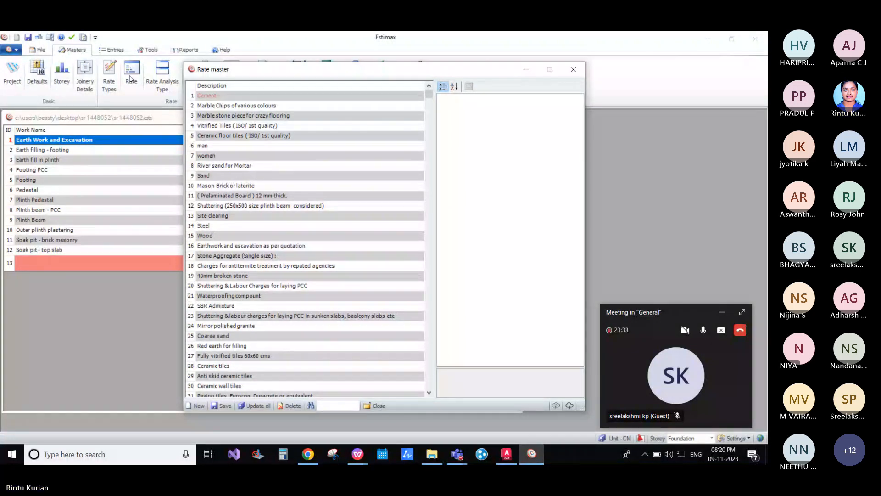
pyautogui.click(233, 98)
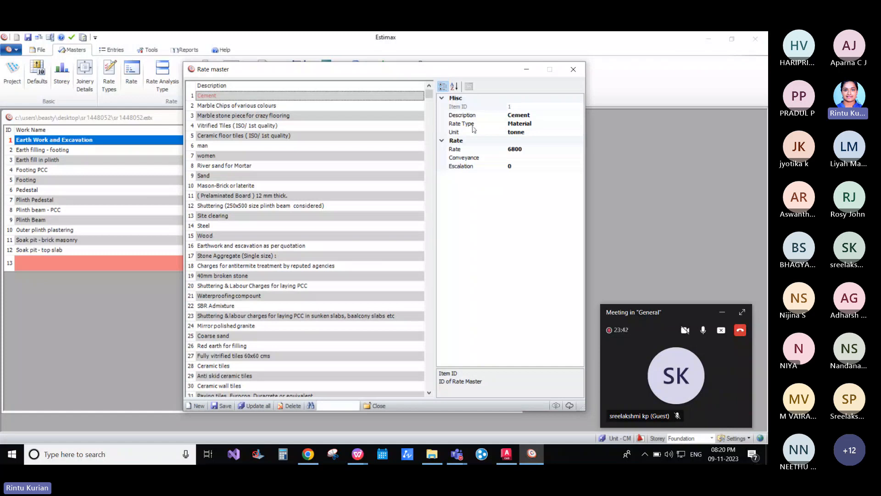
pyautogui.click(543, 114)
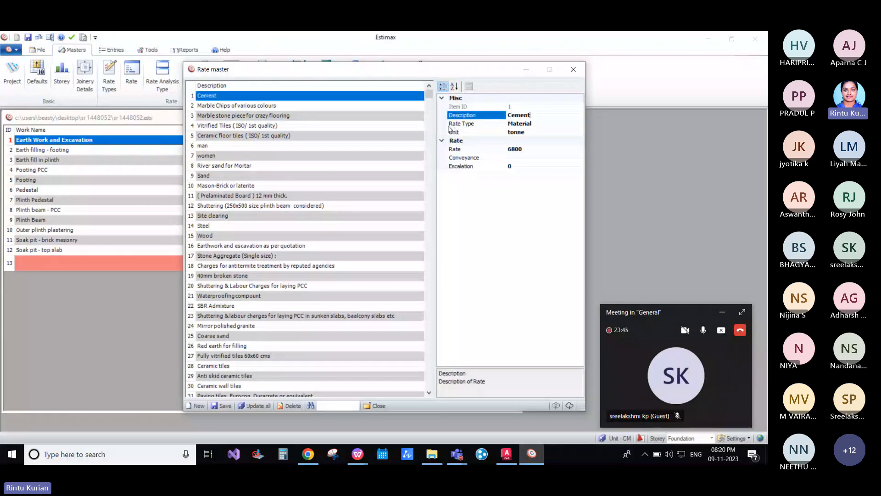
pyautogui.click(551, 123)
pyautogui.click(579, 124)
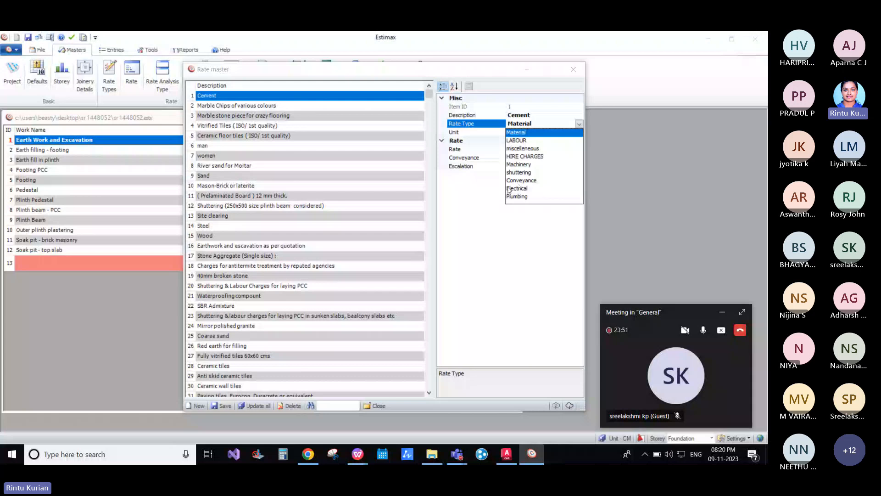
pyautogui.click(515, 132)
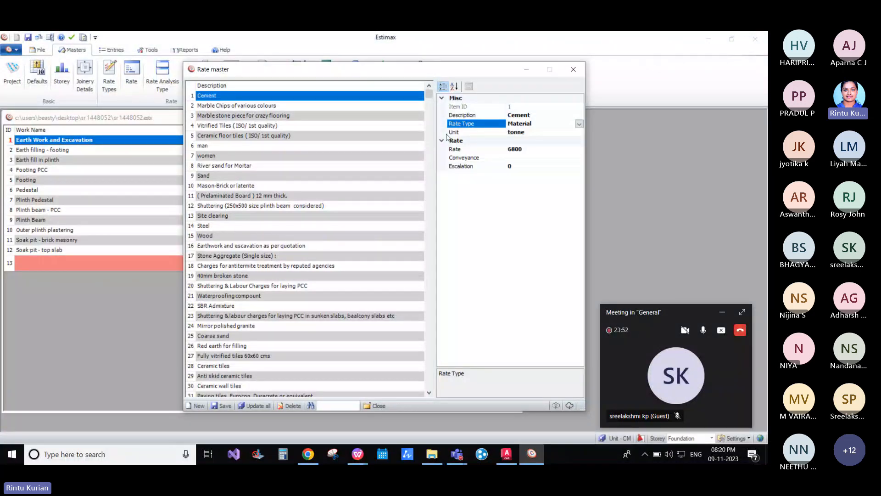
pyautogui.click(514, 133)
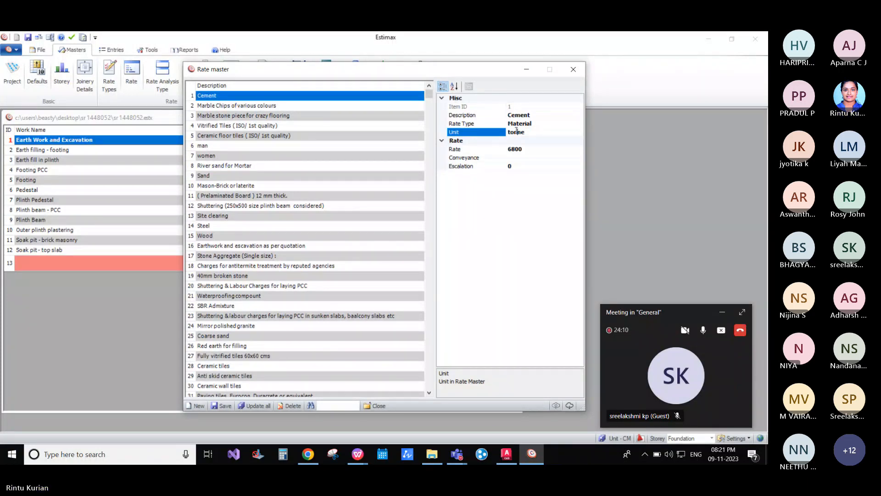
pyautogui.click(510, 132)
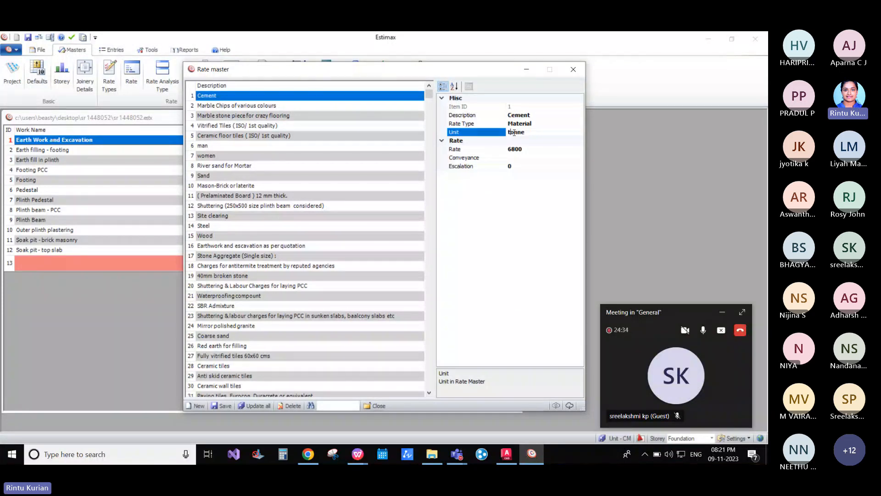
# Step: Check the Cement item's Conveyance choices and its Escalation field without changing either
pyautogui.click(530, 156)
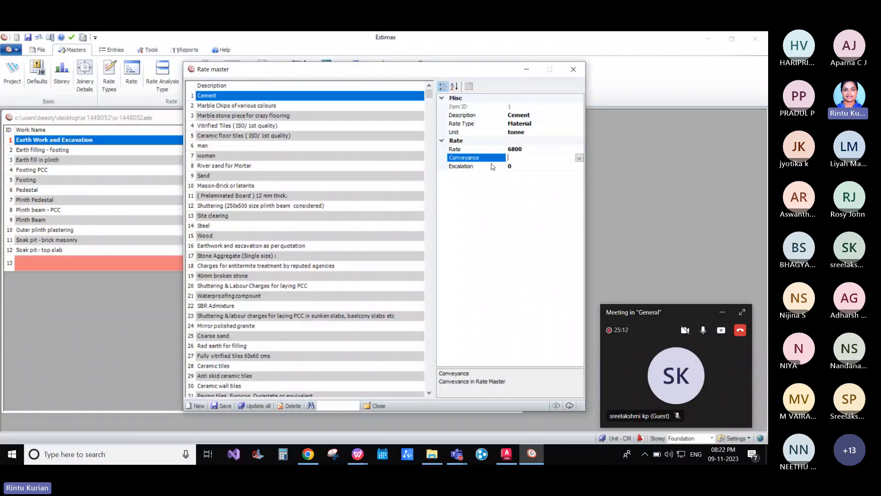
pyautogui.click(579, 158)
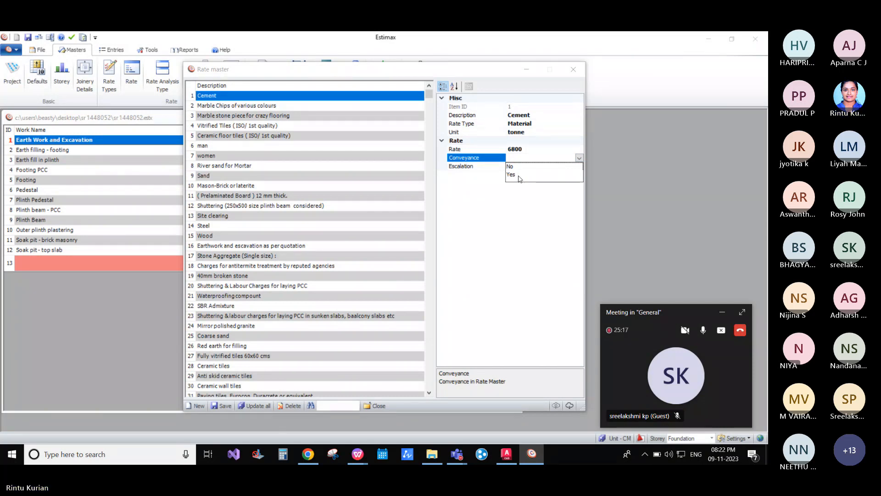
pyautogui.click(494, 189)
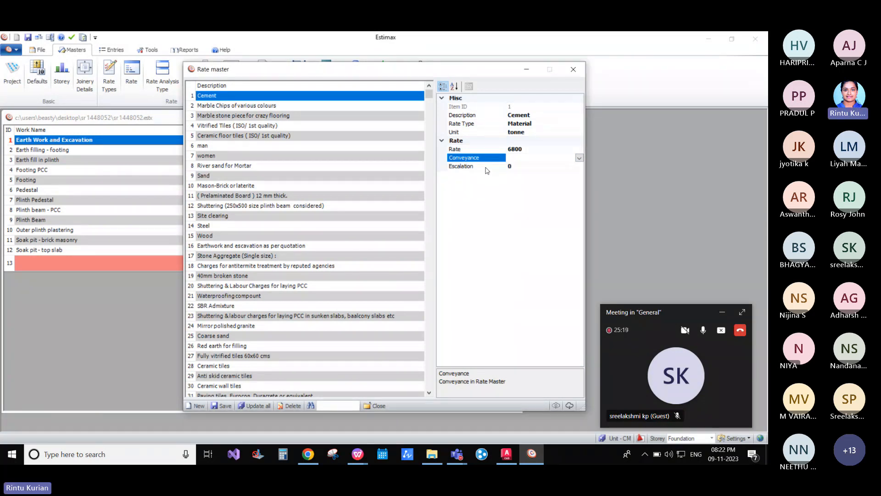
pyautogui.click(514, 167)
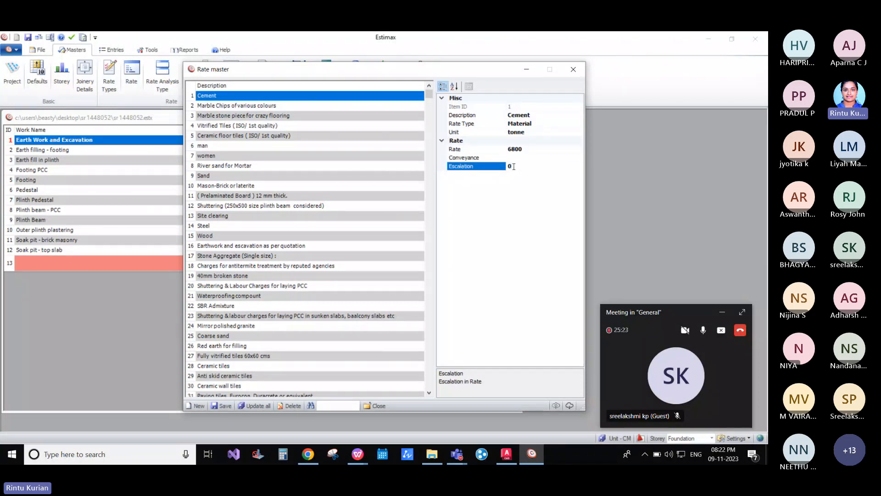
# Step: Inspect the rate details of River sand for Mortar and browse the remaining items in the Rate master list
pyautogui.click(230, 147)
pyautogui.click(230, 166)
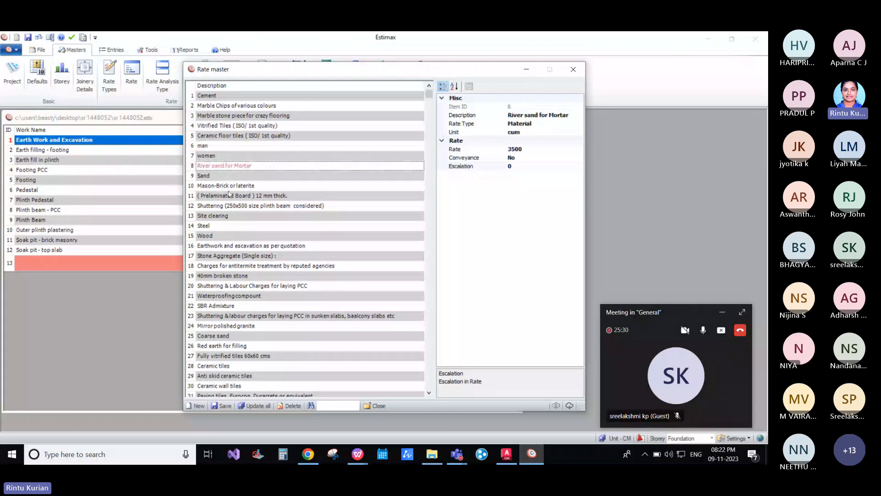
pyautogui.scroll(-13, 229, 194)
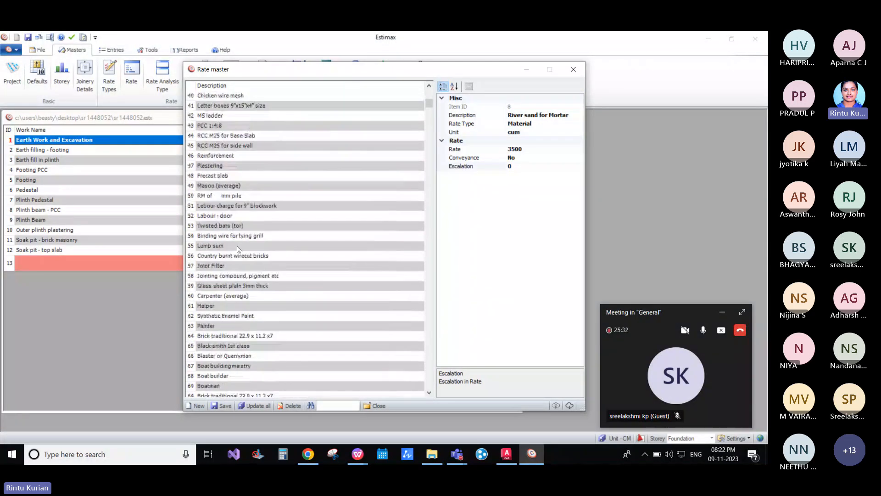
pyautogui.scroll(-8, 238, 249)
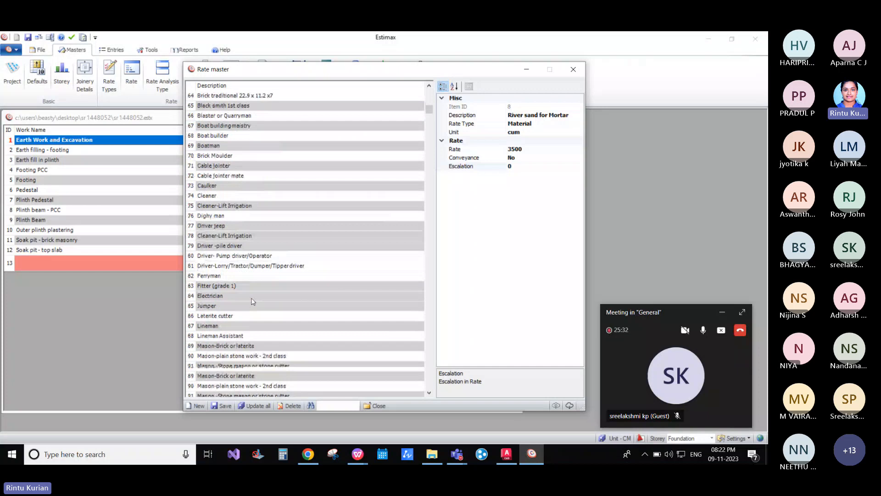
pyautogui.scroll(-5, 251, 302)
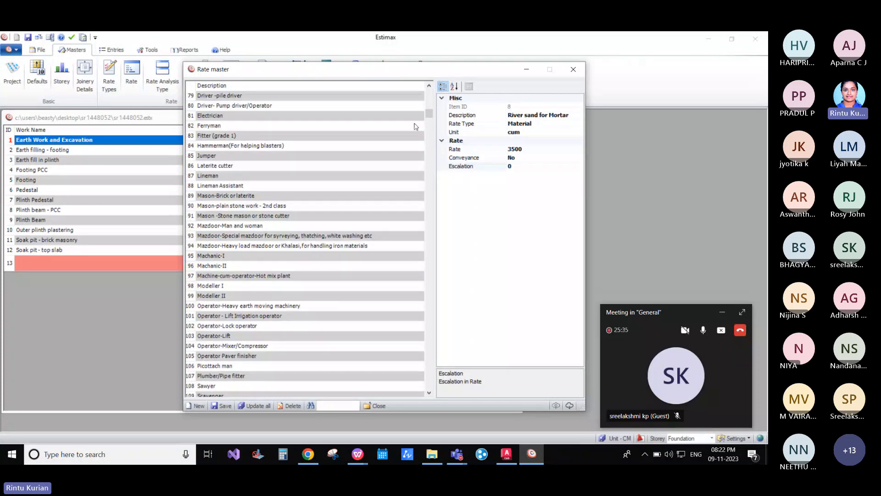
pyautogui.moveTo(429, 114); pyautogui.dragTo(429, 240)
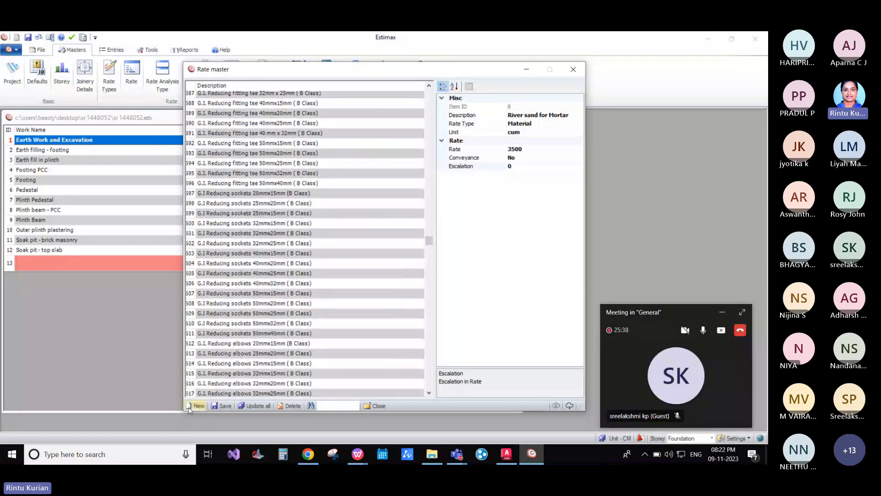
# Step: Start a blank new item in the Rate master, discard it and reopen the Rate master
pyautogui.click(196, 406)
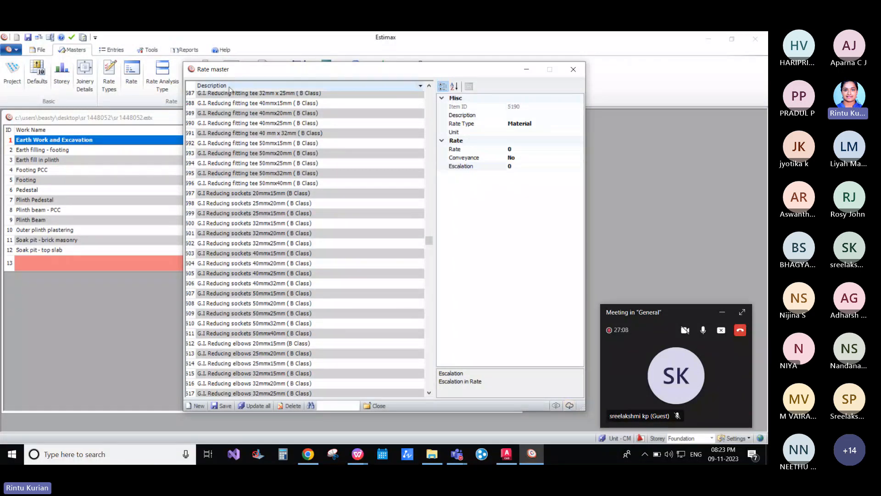
pyautogui.click(573, 69)
pyautogui.click(133, 76)
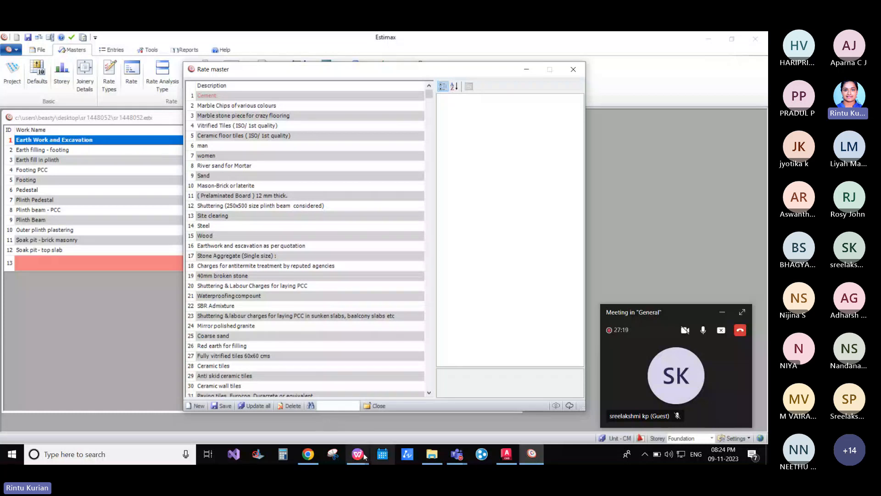
# Step: Switch to WPS, check the opening pages of Delhi Schedule of Rates Vol. 2 (2021), return to Estimax and close the Rate master
pyautogui.click(364, 456)
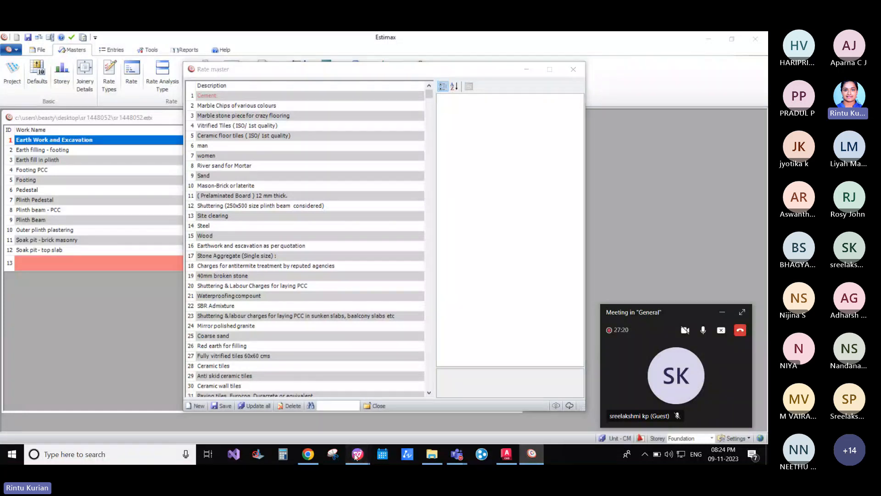
pyautogui.click(395, 418)
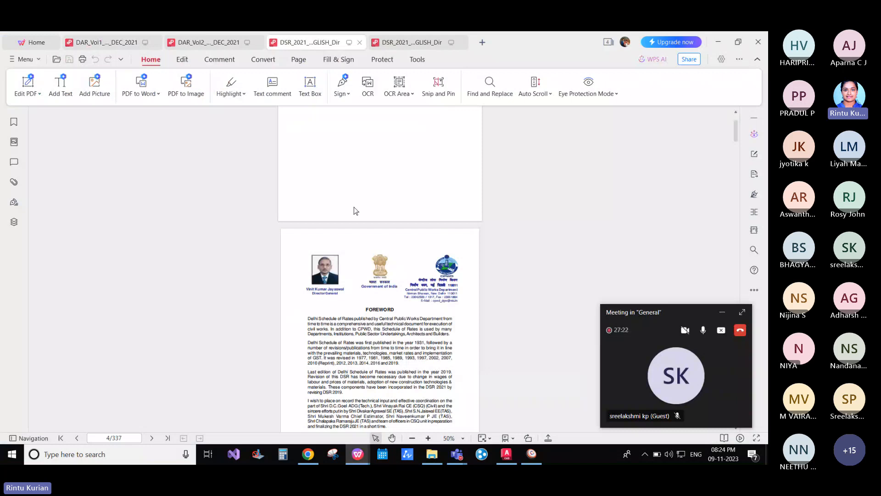
pyautogui.scroll(8, 331, 216)
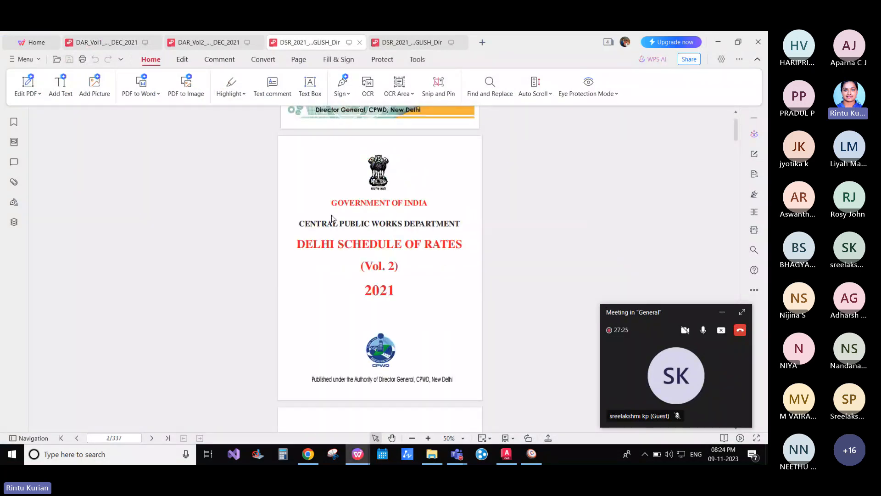
pyautogui.scroll(1, 331, 214)
pyautogui.scroll(4, 331, 215)
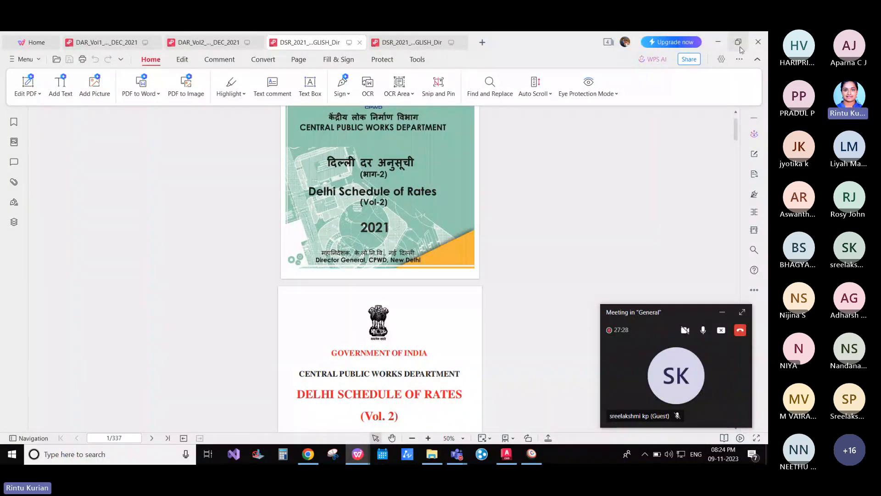
pyautogui.click(722, 46)
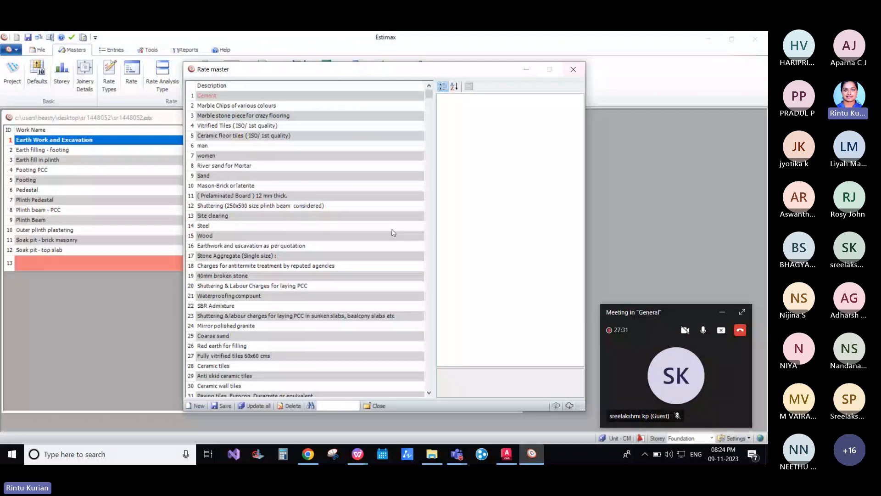
pyautogui.click(573, 70)
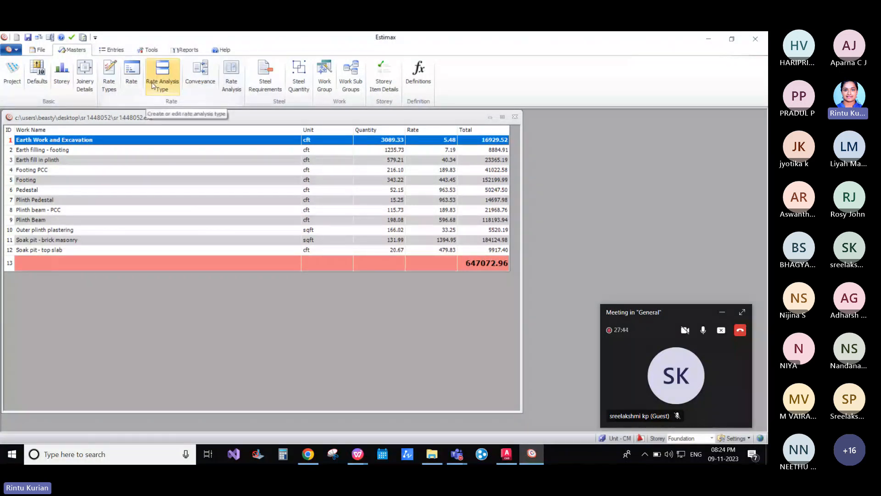
# Step: Review the rate analysis types, and examine the items and conveyance types in the Conveyance master
pyautogui.click(153, 86)
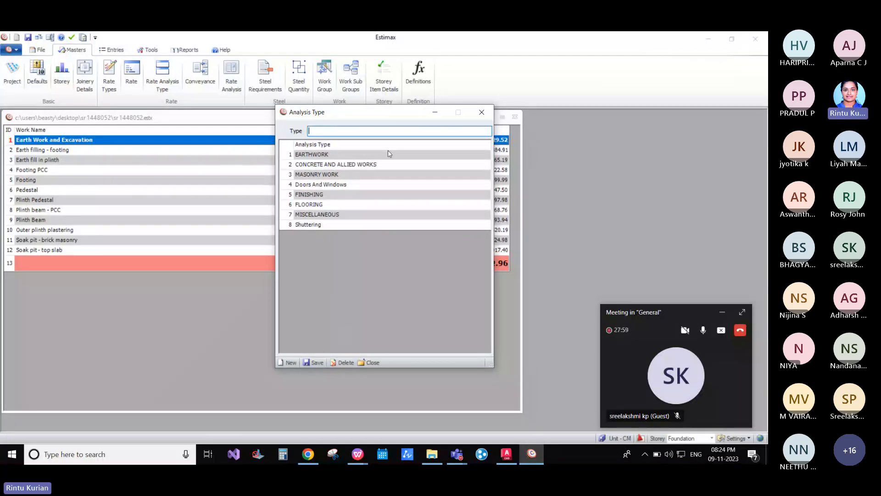
pyautogui.click(482, 112)
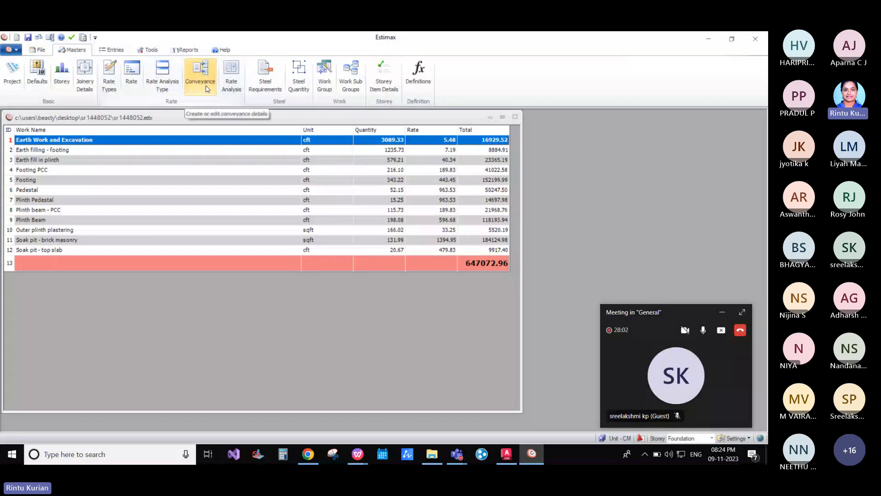
pyautogui.click(206, 88)
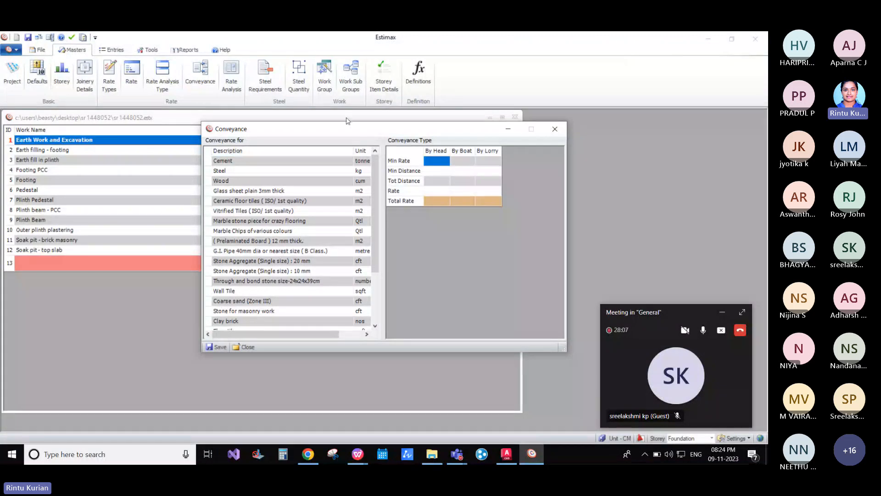
pyautogui.moveTo(374, 234)
pyautogui.mouseDown()
pyautogui.moveTo(380, 305)
pyautogui.moveTo(372, 231)
pyautogui.mouseUp()
pyautogui.click(555, 130)
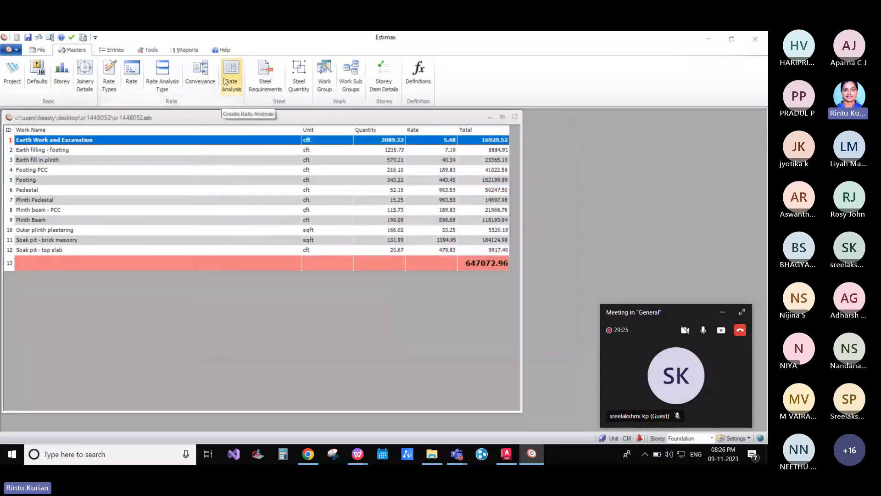
# Step: Open the CONCRETE AND ALLIED WORKS rate analyses and examine the description of R.C.C. in M25 design mix - Beam, lintel
pyautogui.click(226, 82)
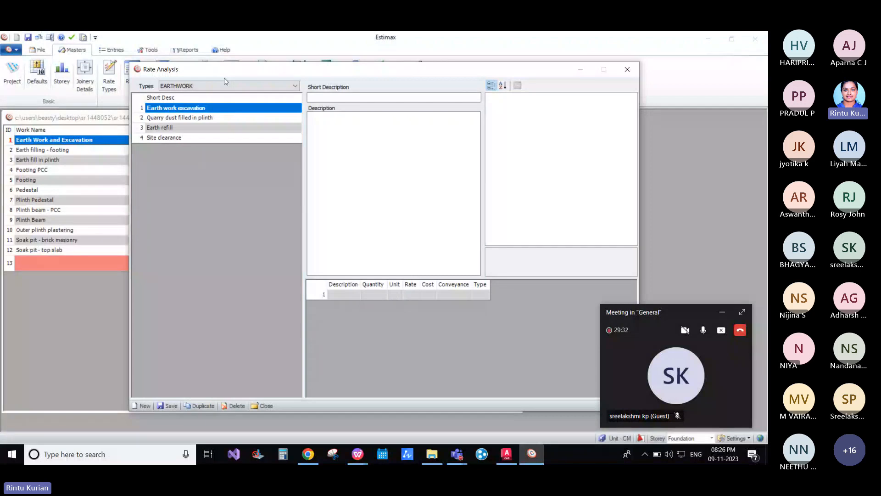
pyautogui.click(225, 85)
pyautogui.click(162, 133)
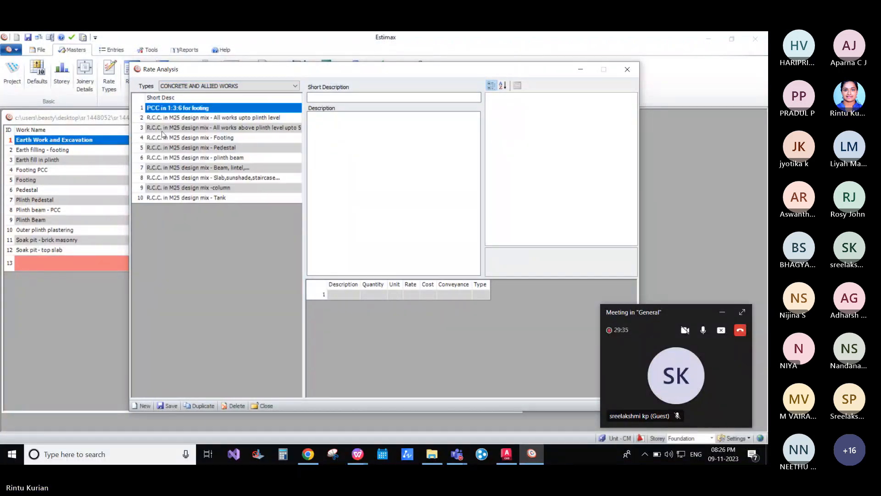
pyautogui.click(183, 167)
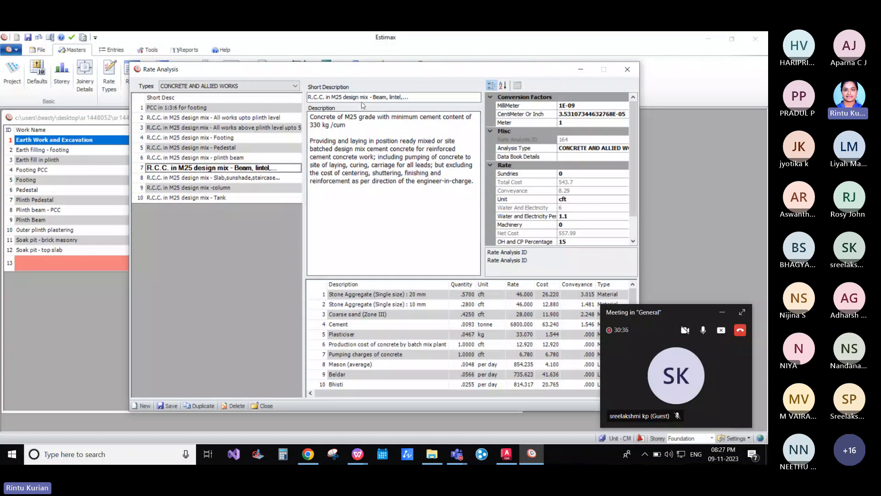
pyautogui.click(399, 166)
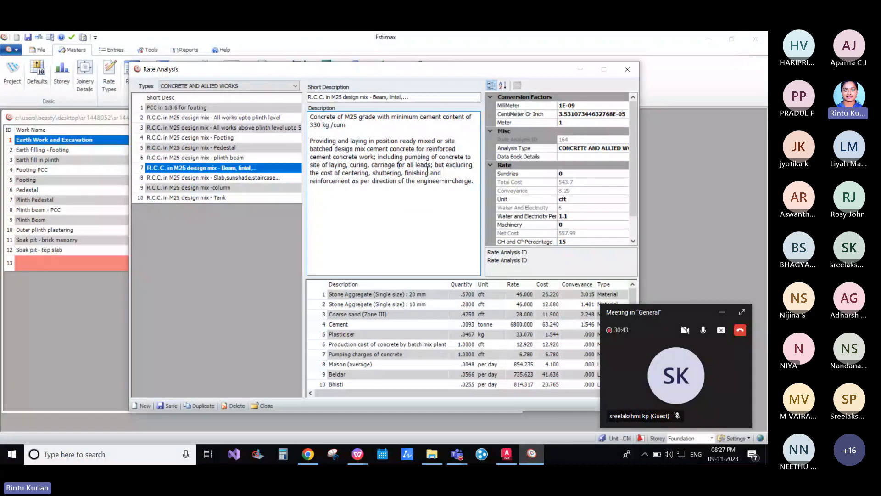
# Step: Inspect the Conversion Factors and Total Cost properties of the M25 beam and lintel rate analysis
pyautogui.click(530, 99)
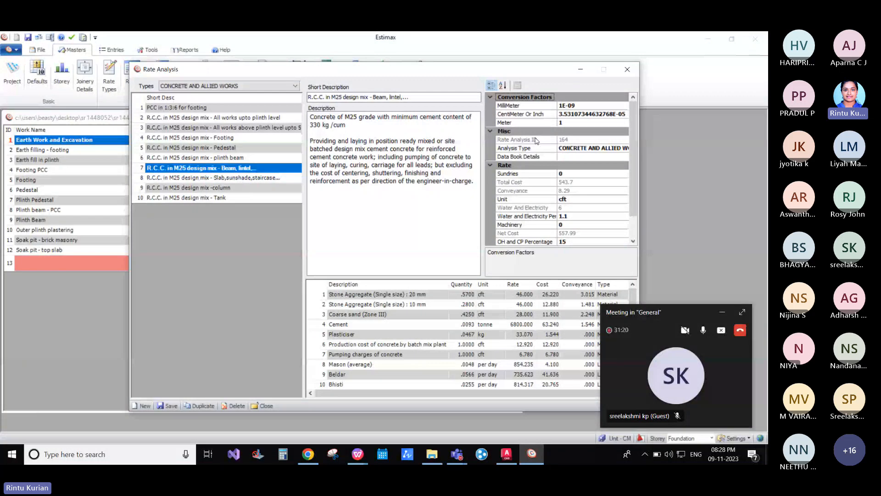
pyautogui.scroll(-1, 539, 138)
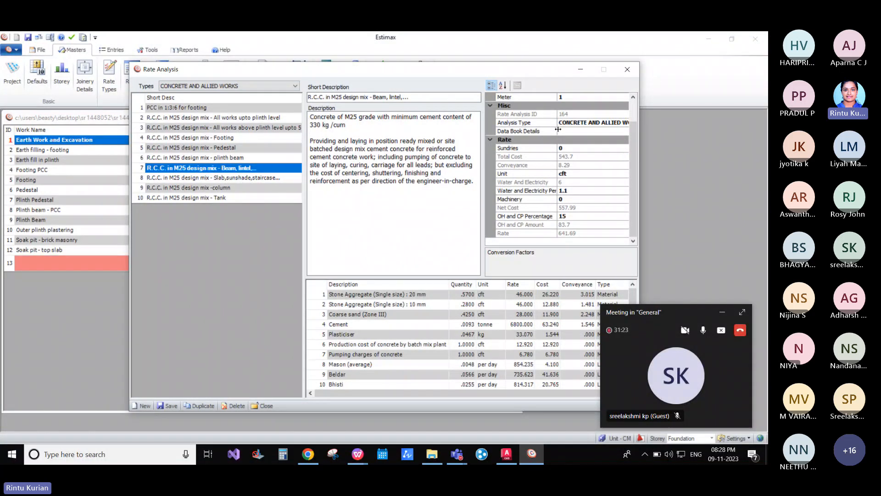
pyautogui.click(542, 156)
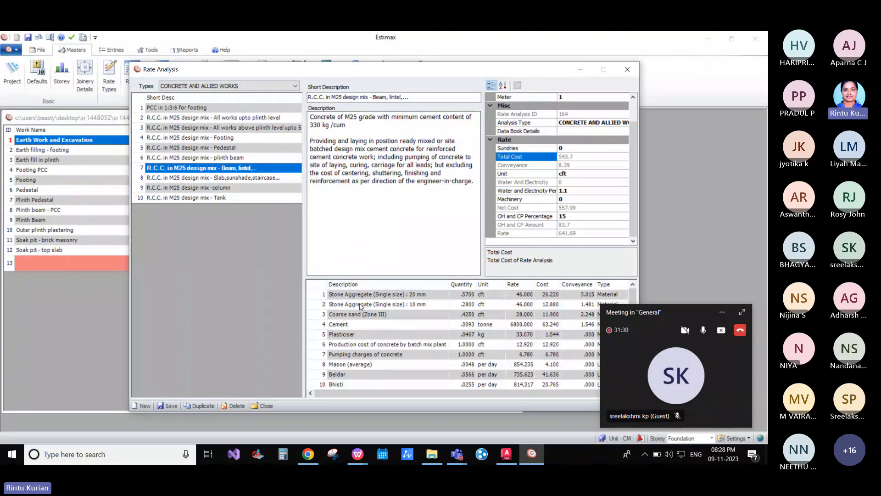
# Step: Find "mas" in the rate list and add Mason - brick layer 1st class to the analysis with a quantity of 4
pyautogui.scroll(-3, 362, 344)
pyautogui.click(366, 384)
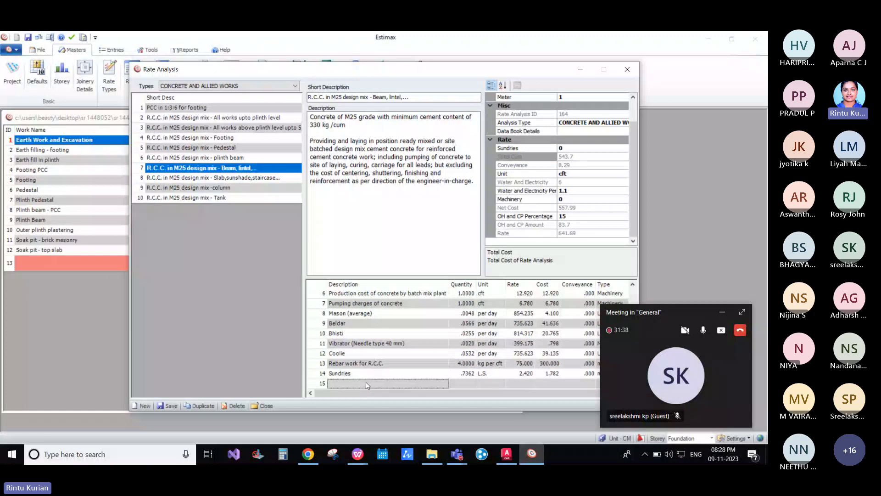
pyautogui.doubleClick(366, 385)
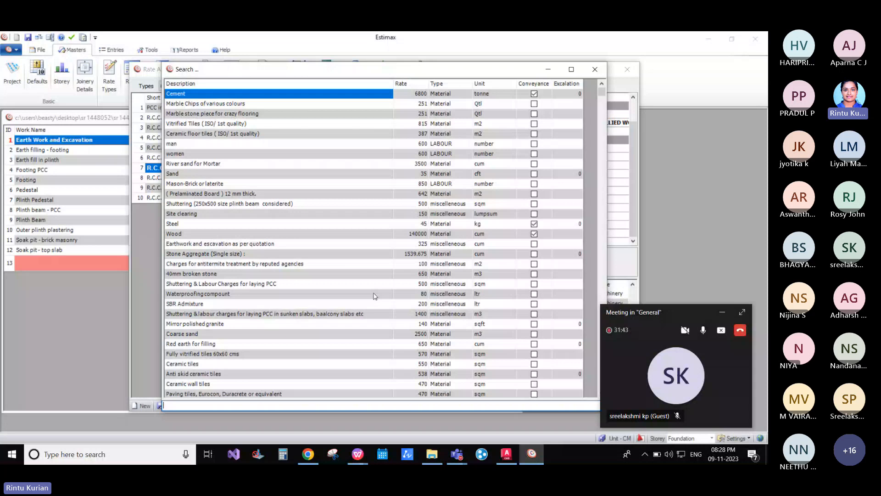
pyautogui.moveTo(177, 395); pyautogui.dragTo(176, 404)
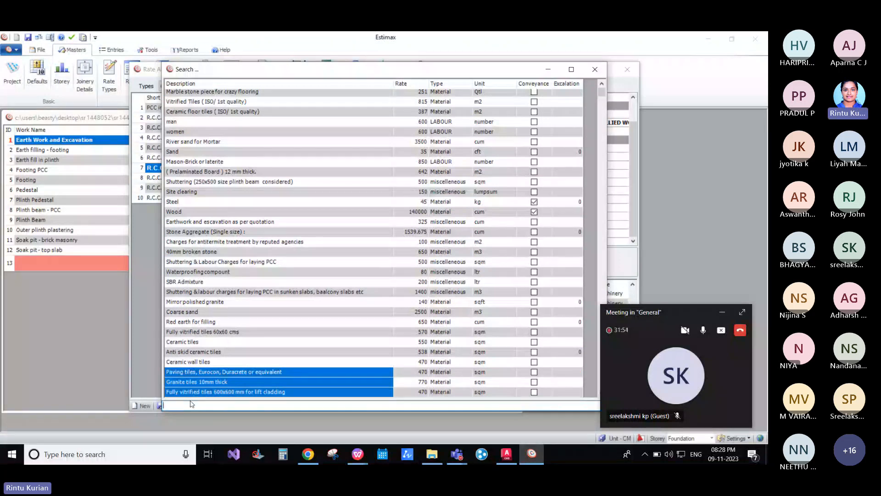
pyautogui.write('m')
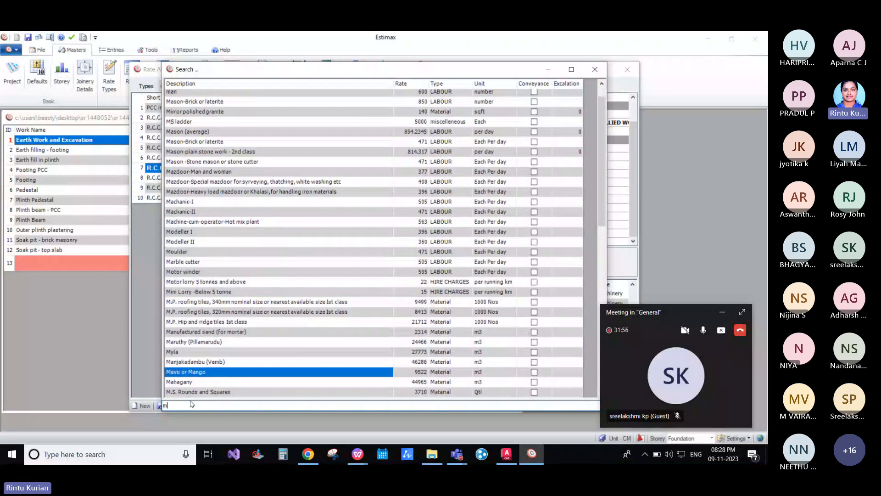
pyautogui.write('as')
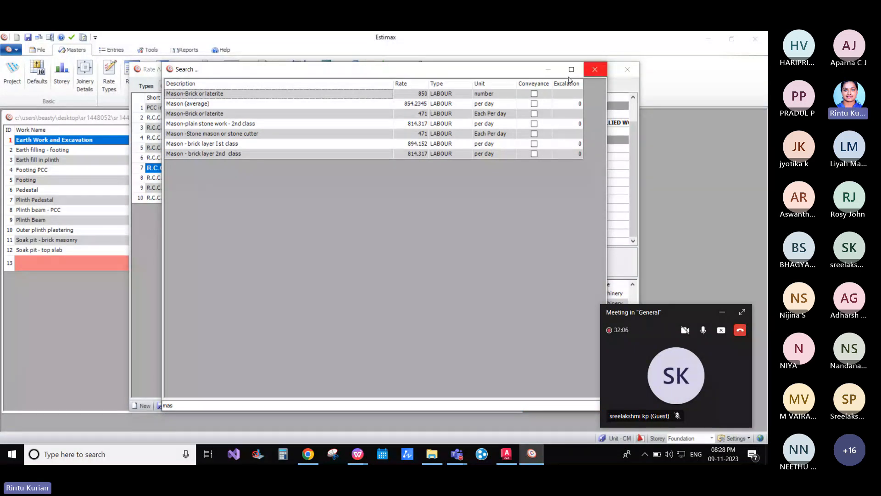
pyautogui.doubleClick(198, 144)
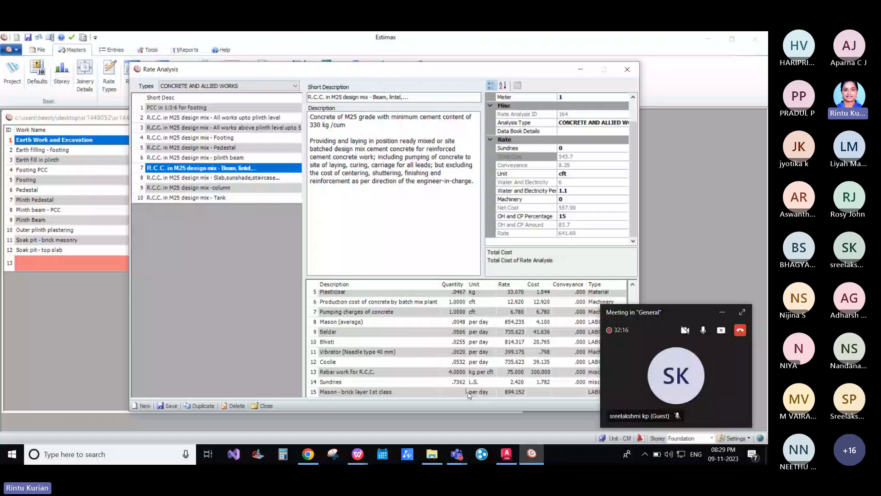
pyautogui.write('4')
pyautogui.click(537, 393)
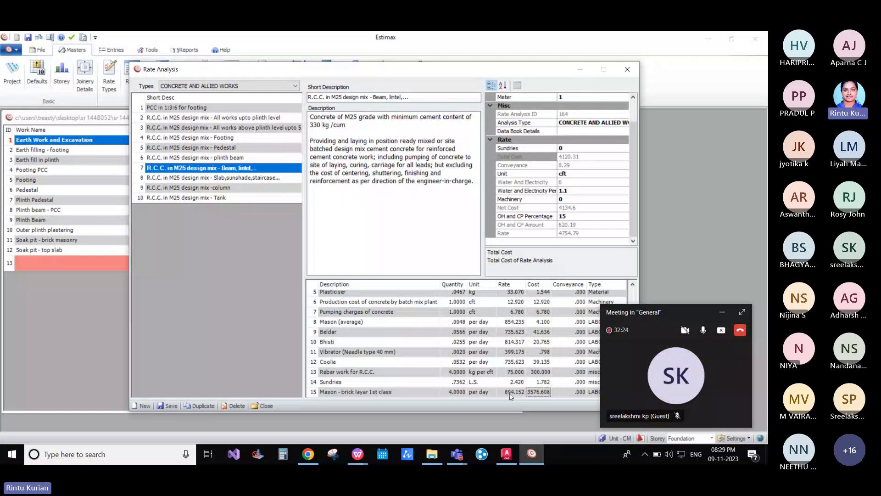
# Step: Delete the Mason - brick layer 1st class row from the analysis and check the Total Cost and Conveyance properties
pyautogui.scroll(2, 411, 301)
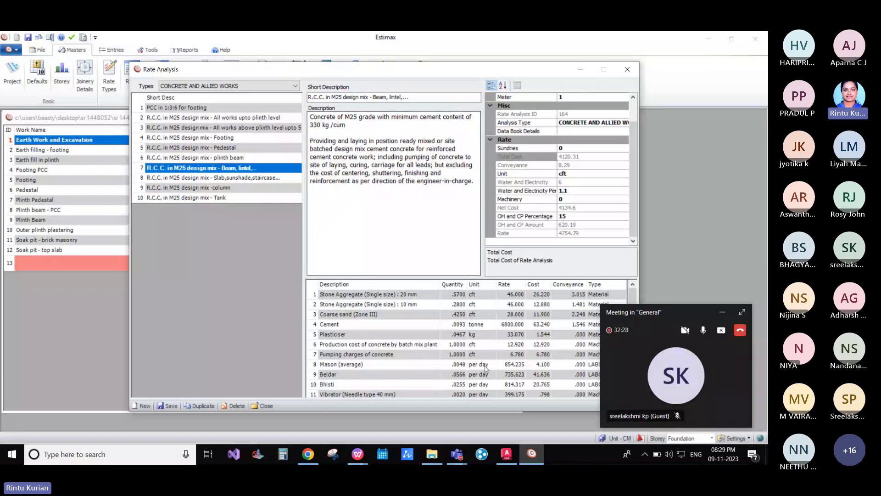
pyautogui.scroll(-2, 486, 367)
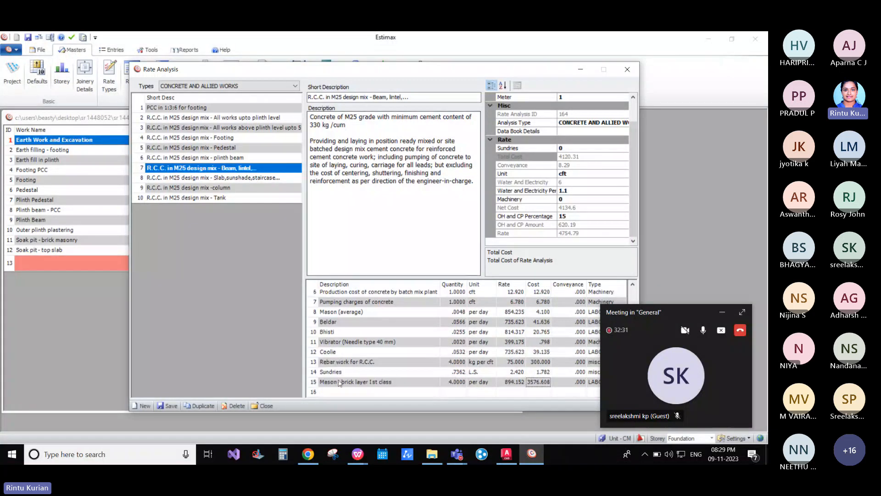
pyautogui.click(313, 382)
pyautogui.press('Delete')
pyautogui.click(586, 157)
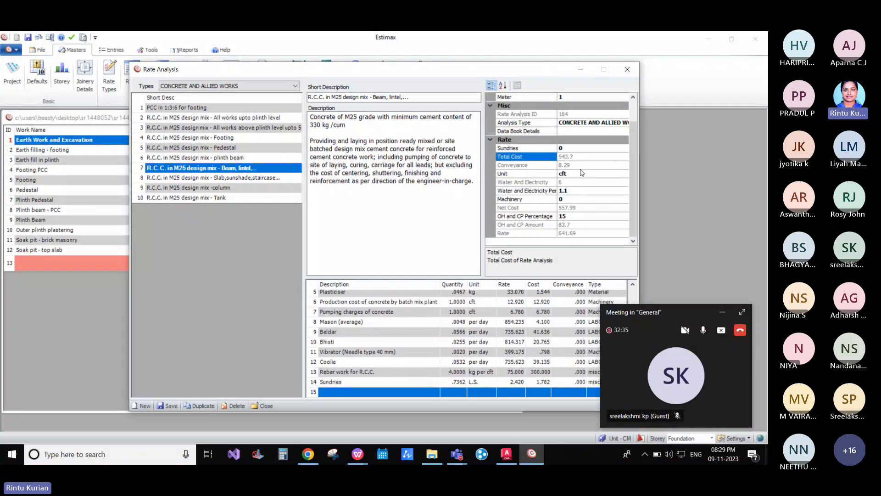
pyautogui.click(571, 166)
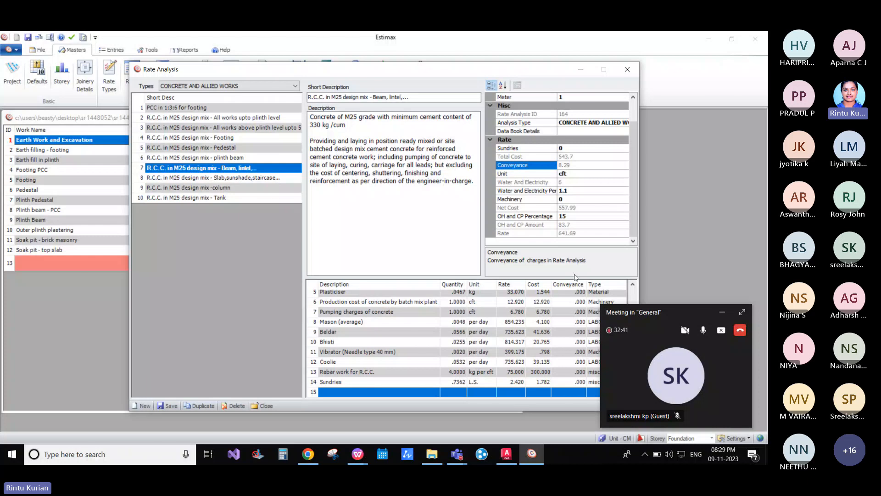
# Step: Set the unit of the M25 beam and lintel rate analysis to cum and view its conversion factors
pyautogui.click(577, 173)
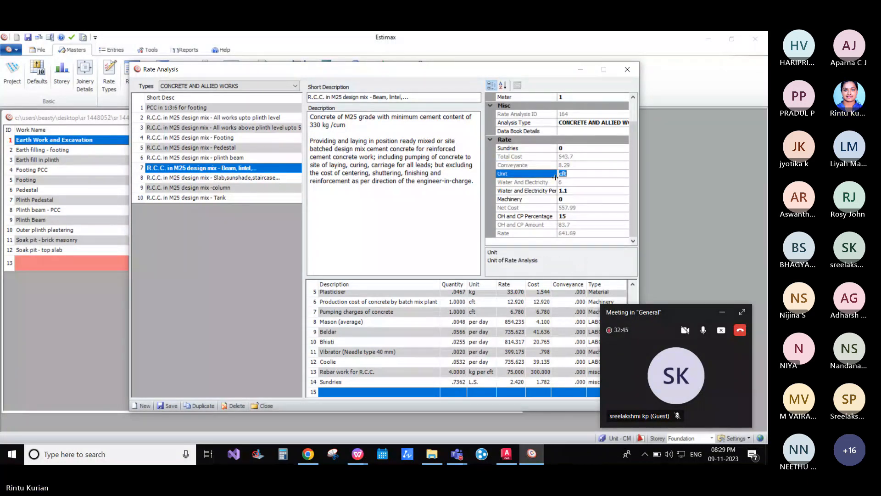
pyautogui.click(576, 173)
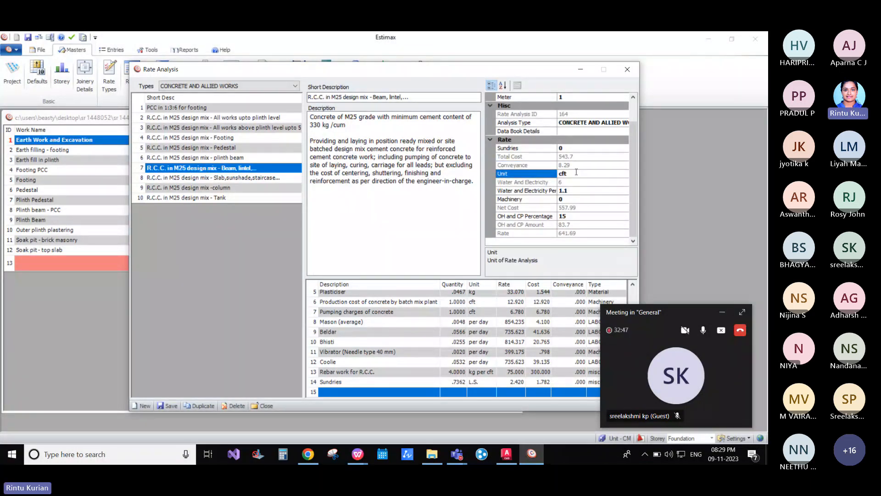
pyautogui.press('BackSpace')
pyautogui.press('BackSpace')
pyautogui.write('um')
pyautogui.scroll(1, 608, 194)
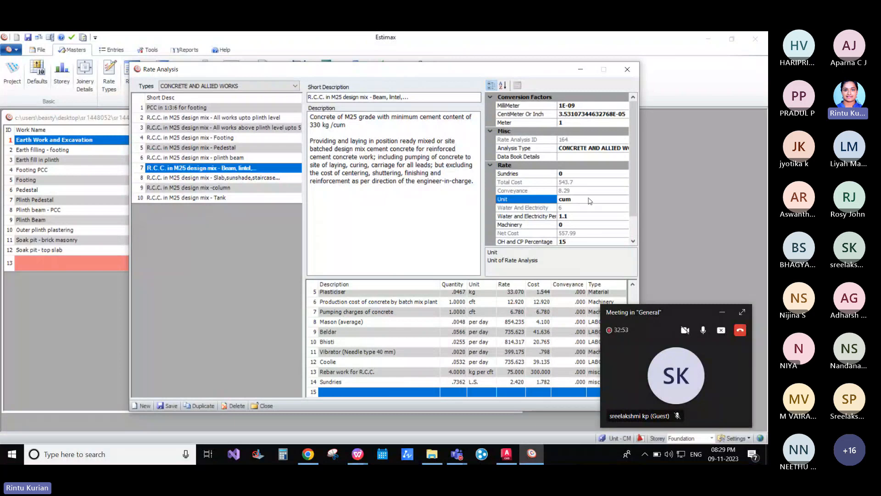
# Step: Change the rate analysis unit back to cft
pyautogui.press('BackSpace')
pyautogui.press('BackSpace')
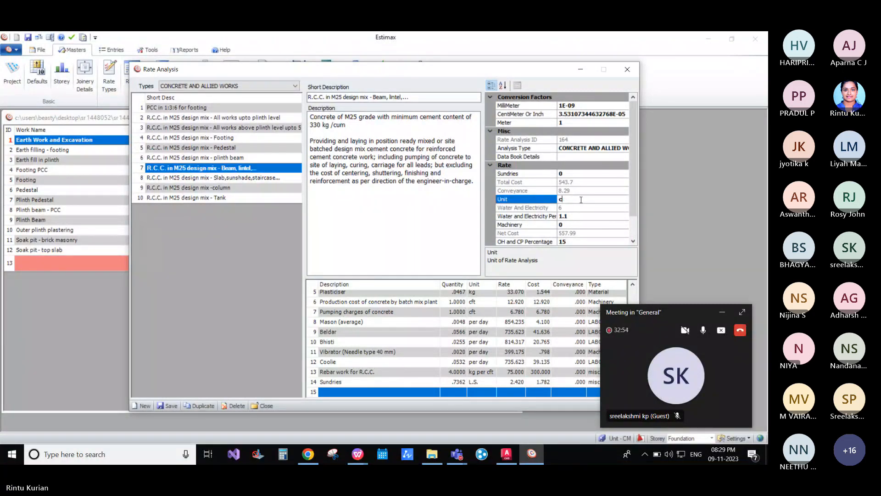
pyautogui.write('ft')
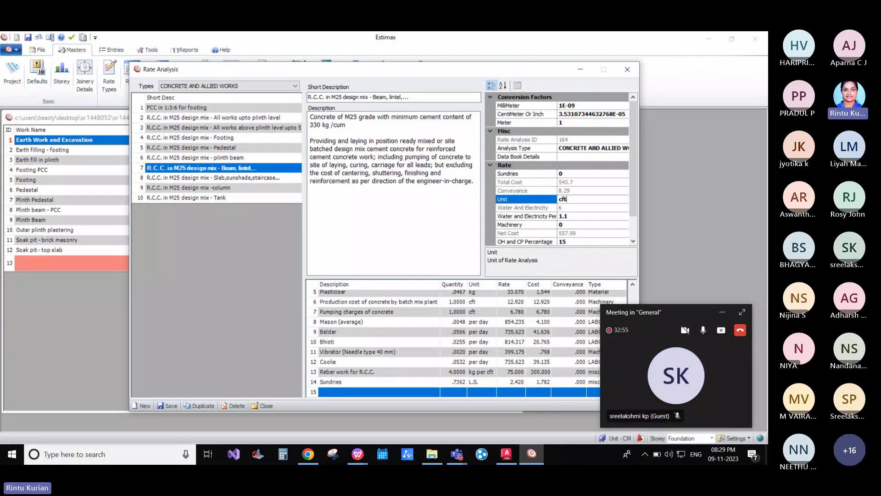
# Step: Examine the Water and Electricity Percentage and the OH and CP Percentage of the M25 beam and lintel rate analysis
pyautogui.scroll(-1, 571, 214)
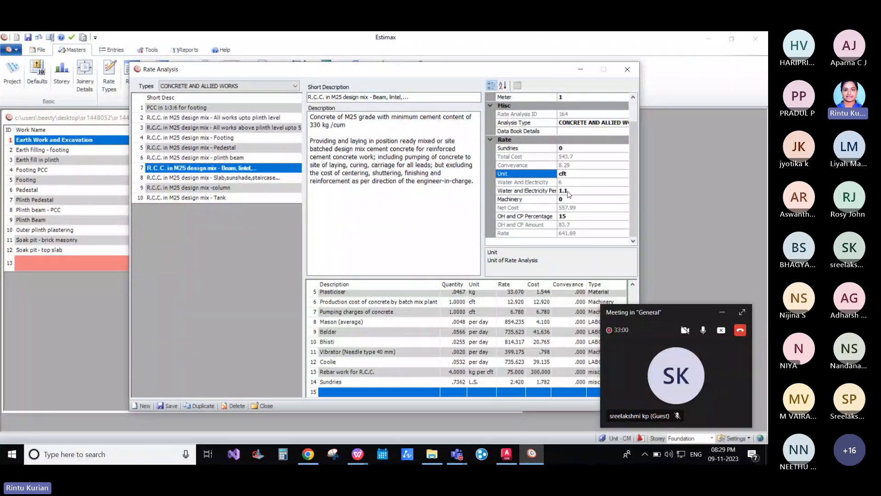
pyautogui.click(568, 191)
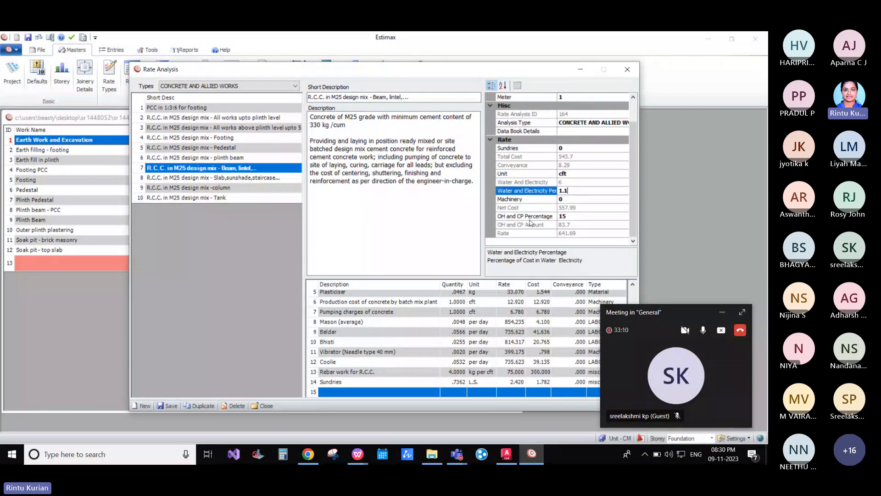
pyautogui.click(588, 217)
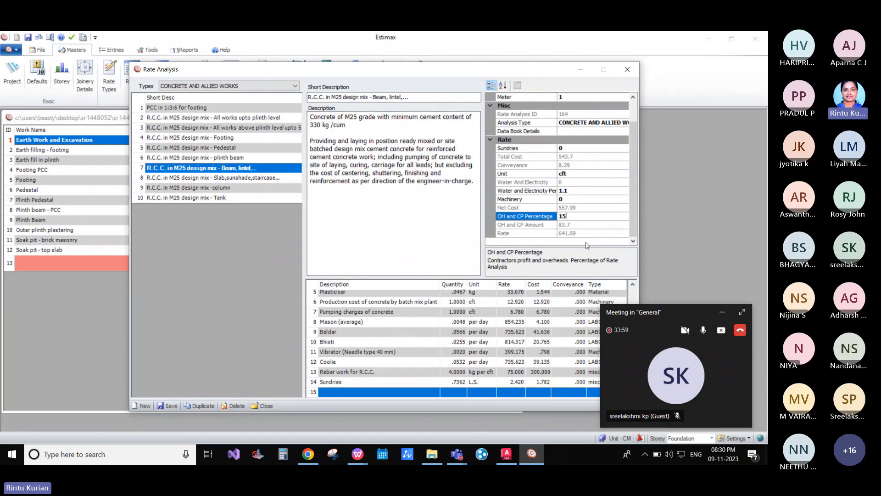
# Step: Start a blank rate analysis and go to its short description
pyautogui.click(142, 405)
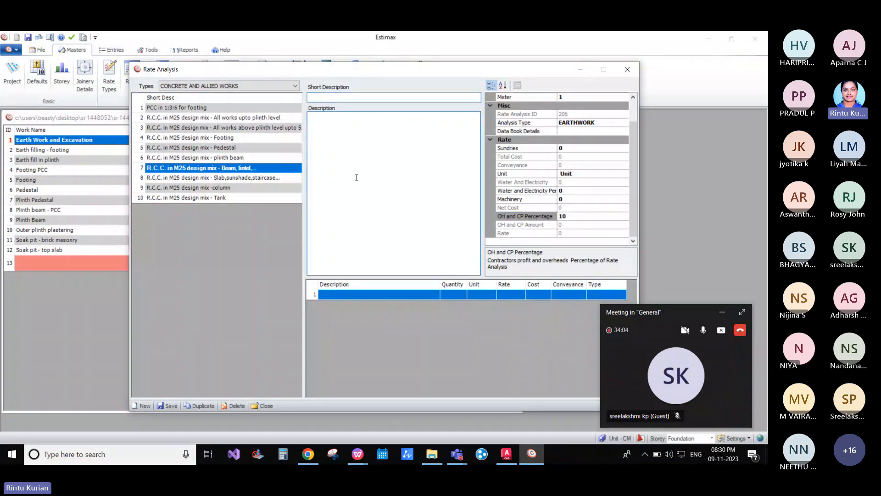
pyautogui.click(334, 291)
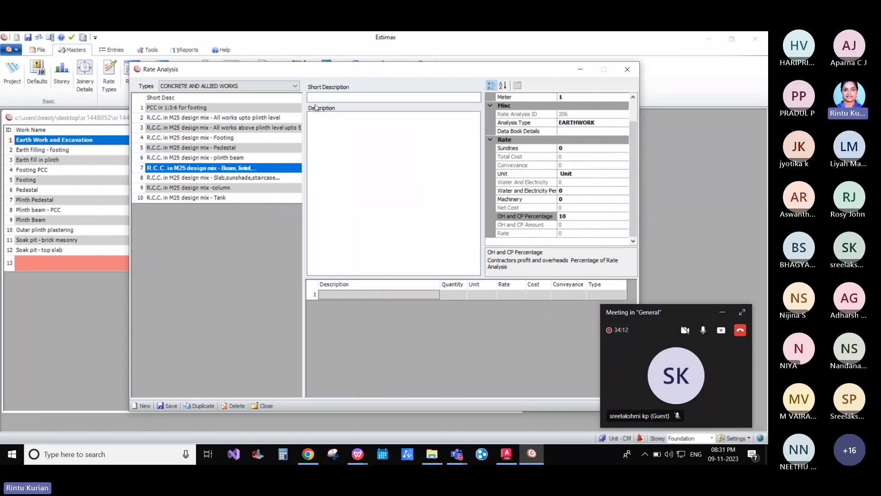
pyautogui.click(327, 96)
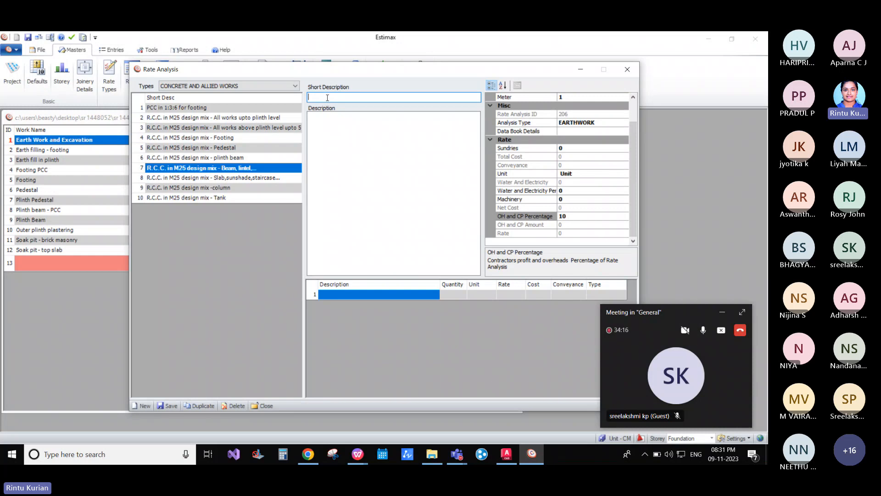
# Step: Duplicate the M25 plinth beam rate analysis under the short description "R.C.C. in M30 design mix - plinth beam"
pyautogui.click(172, 161)
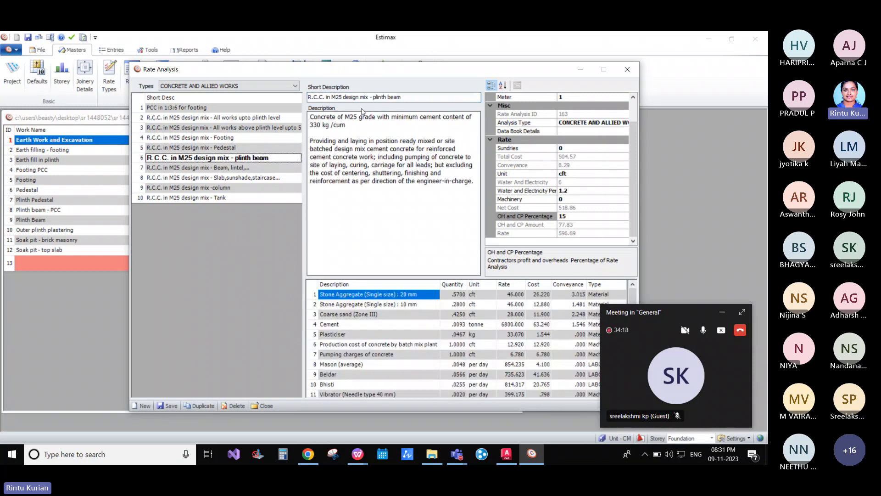
pyautogui.click(342, 97)
pyautogui.press('BackSpace')
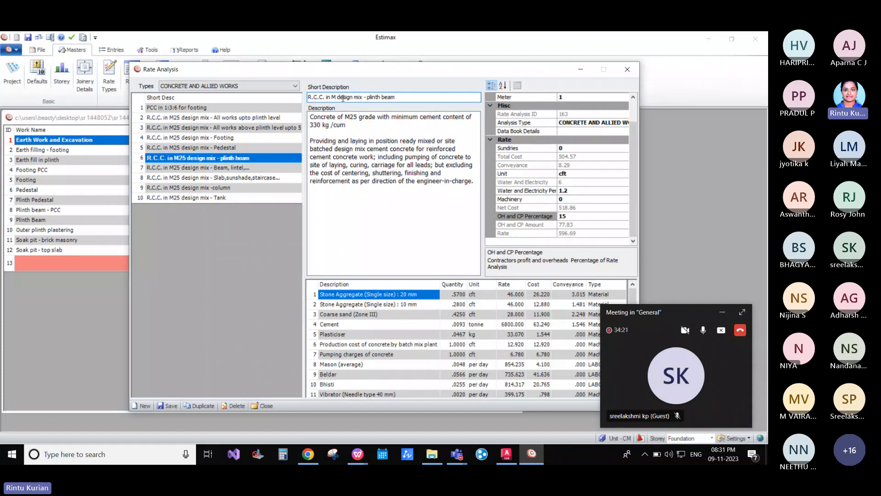
pyautogui.write('30')
pyautogui.click(199, 406)
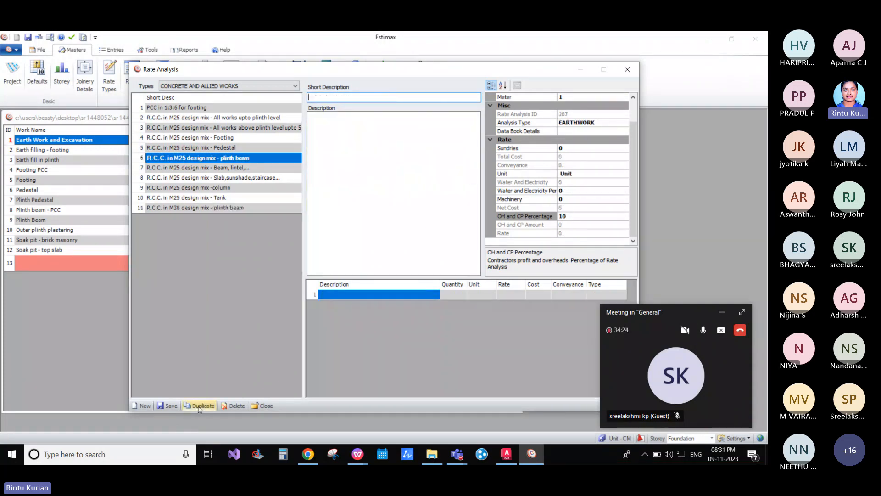
# Step: Delete the duplicated rate analysis "R.C.C. in M30 design mix - plinth beam"
pyautogui.click(238, 207)
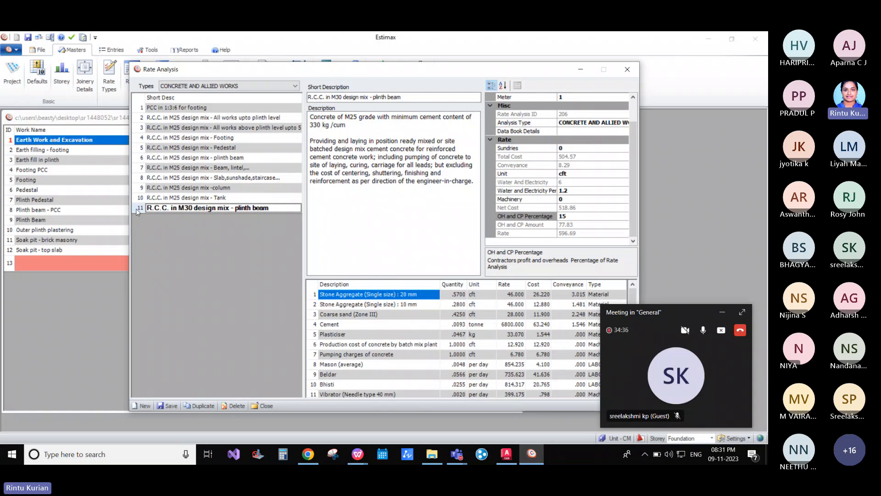
pyautogui.click(234, 407)
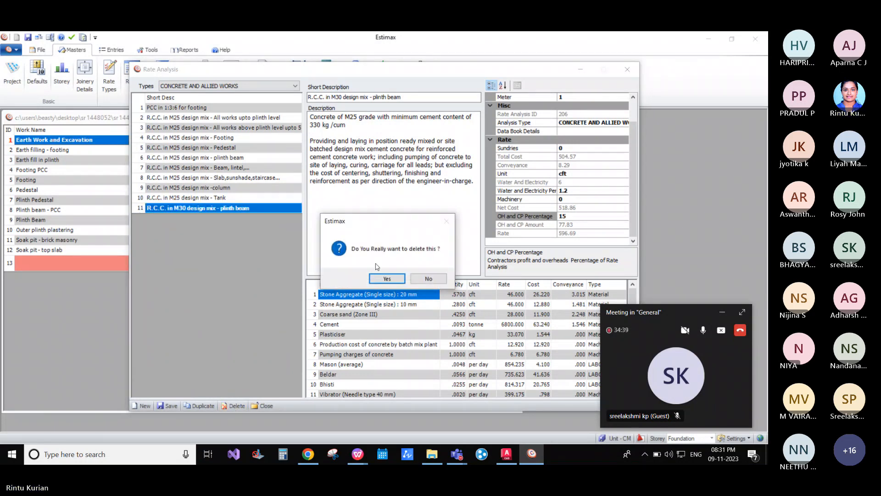
pyautogui.click(387, 279)
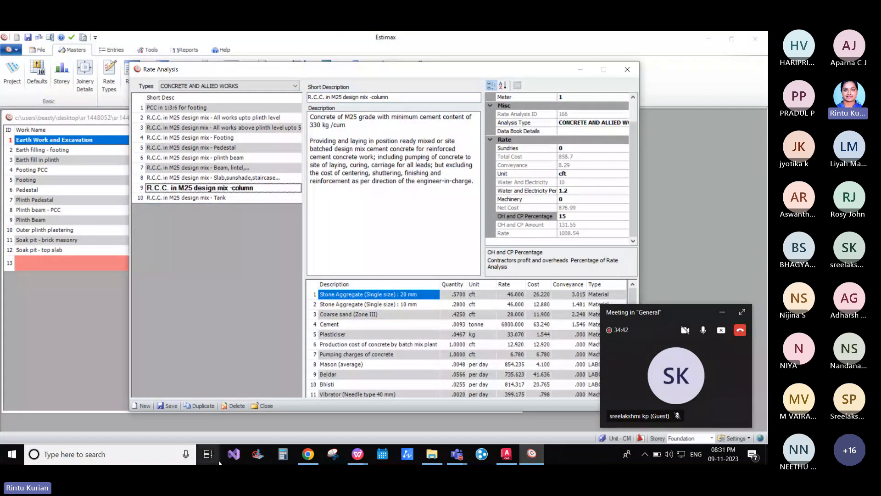
# Step: Try to delete the "R.C.C. in M25 design mix -column" rate analysis, and close the Rate Analysis window
pyautogui.click(235, 406)
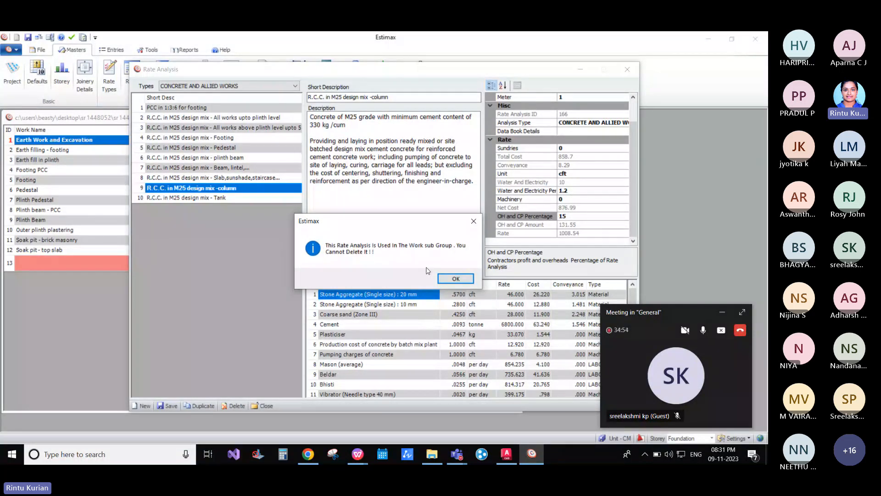
pyautogui.click(474, 221)
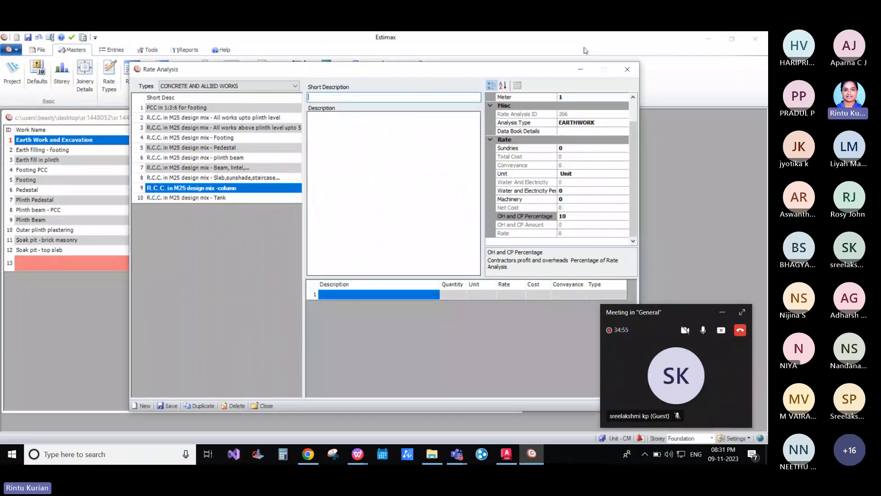
pyautogui.click(629, 67)
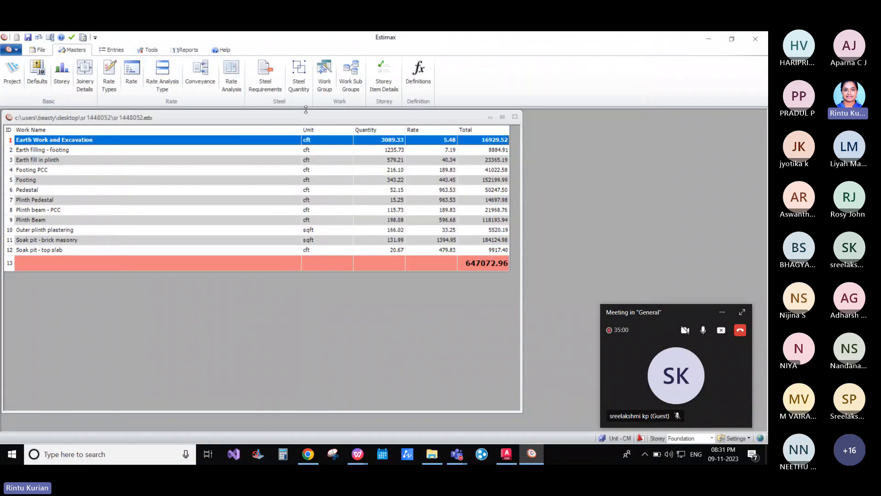
# Step: Open the work sub groups, expand Slabs and view the analysis types available for the Slab work
pyautogui.click(341, 84)
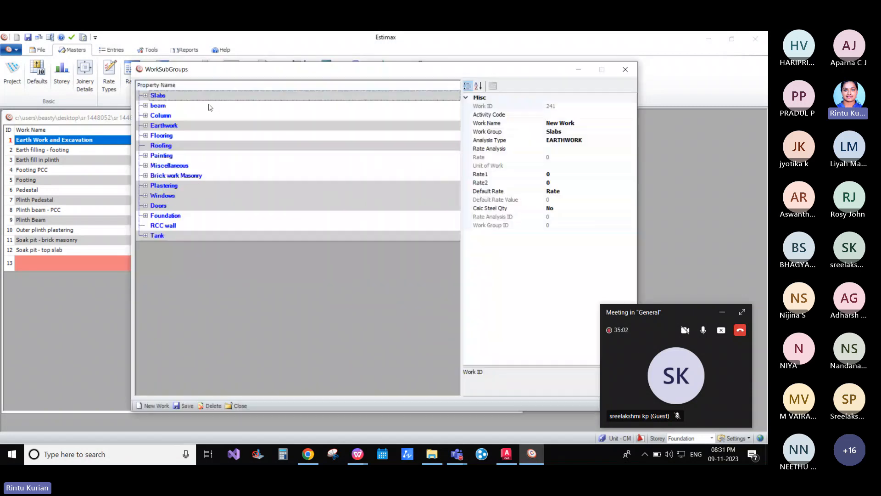
pyautogui.click(146, 96)
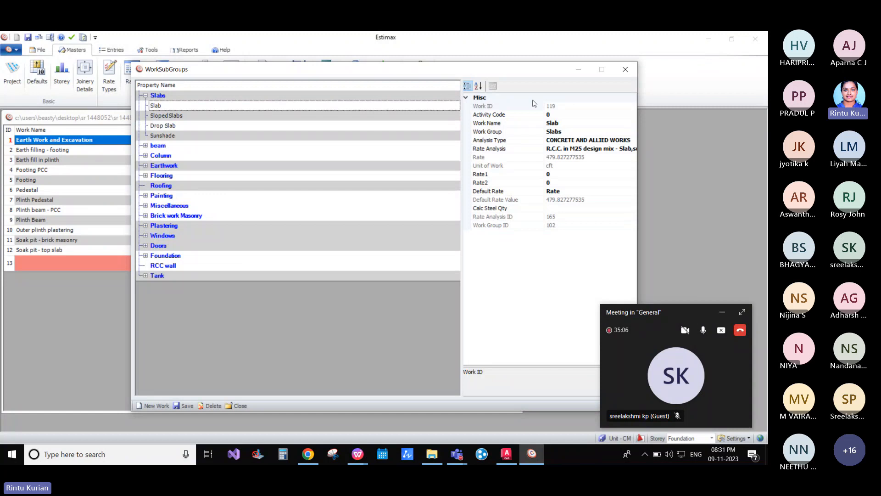
pyautogui.click(564, 142)
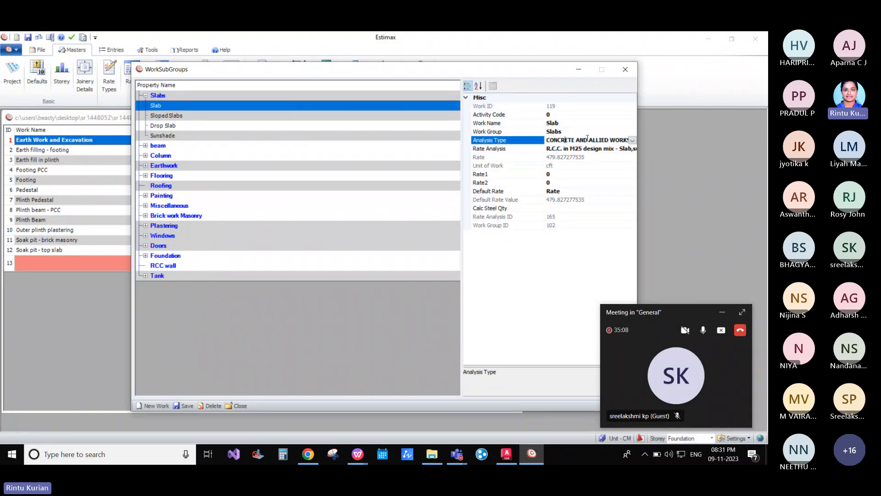
pyautogui.click(633, 140)
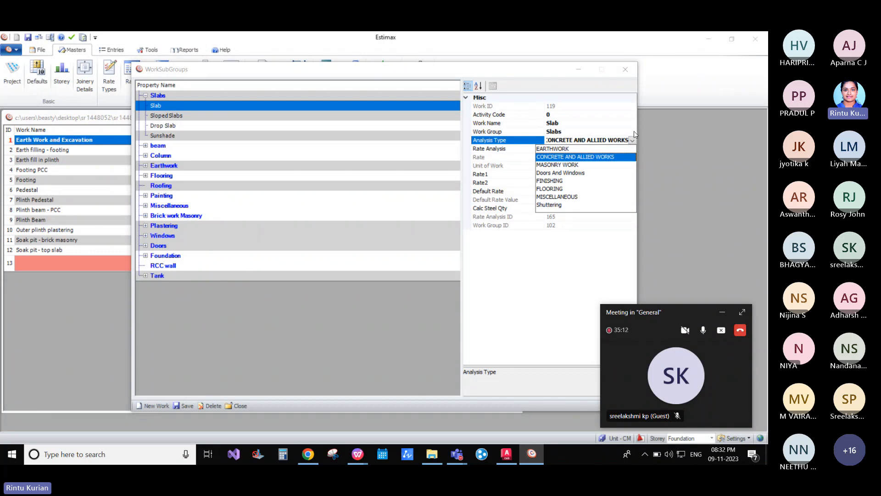
pyautogui.click(632, 140)
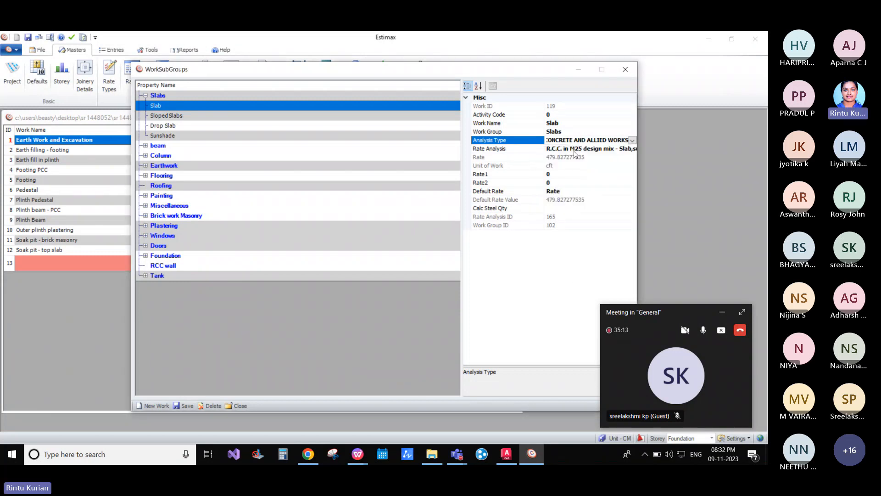
pyautogui.click(631, 141)
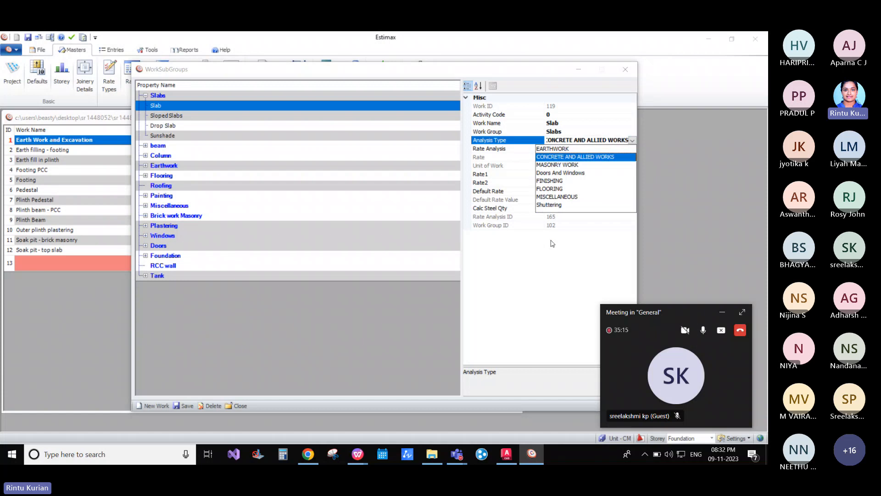
pyautogui.click(634, 141)
# Step: View the rate analysis choices offered for the Slab work without changing its assignment
pyautogui.click(630, 149)
pyautogui.click(632, 149)
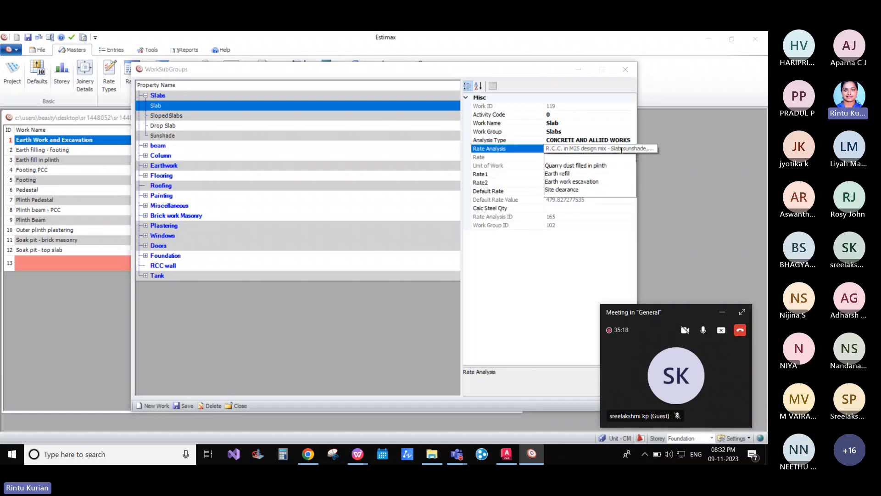
pyautogui.click(518, 240)
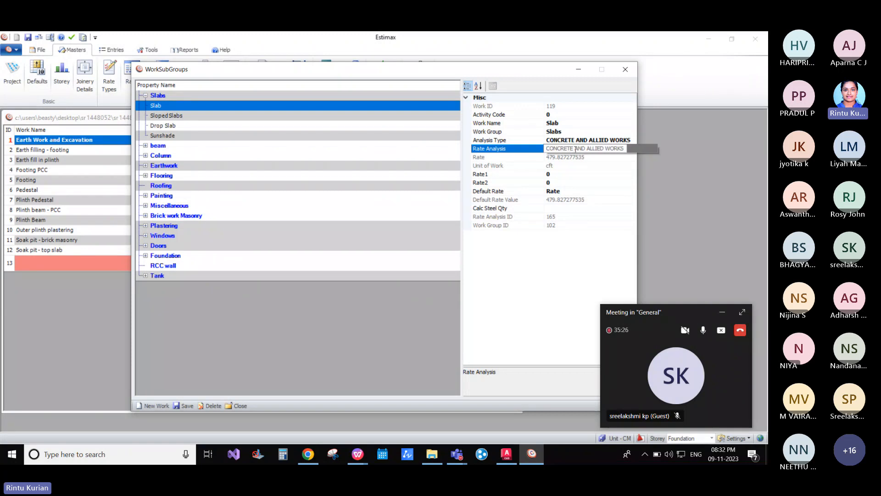
# Step: Check the Slab work's Rate1 property and set its Default Rate to Rate1
pyautogui.click(587, 174)
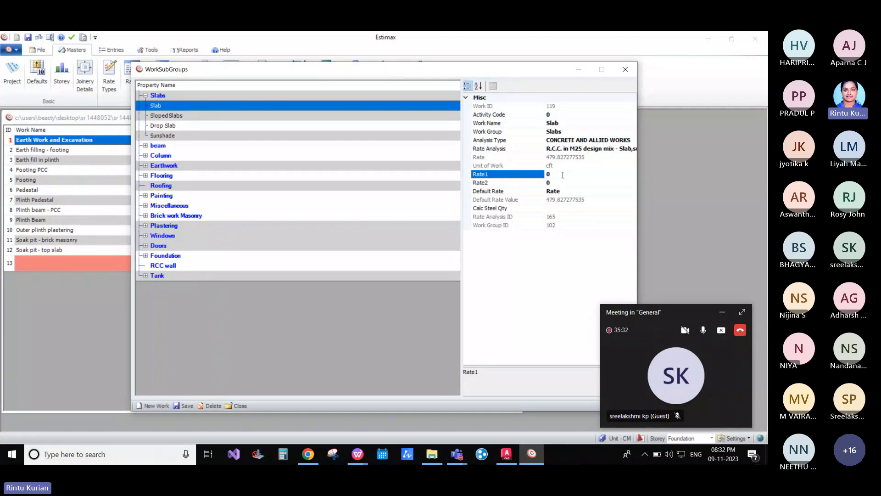
pyautogui.click(568, 192)
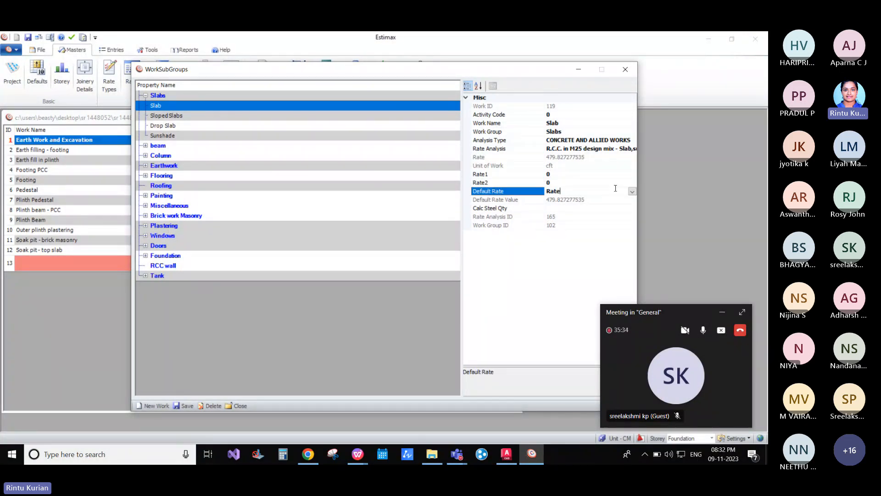
pyautogui.click(632, 191)
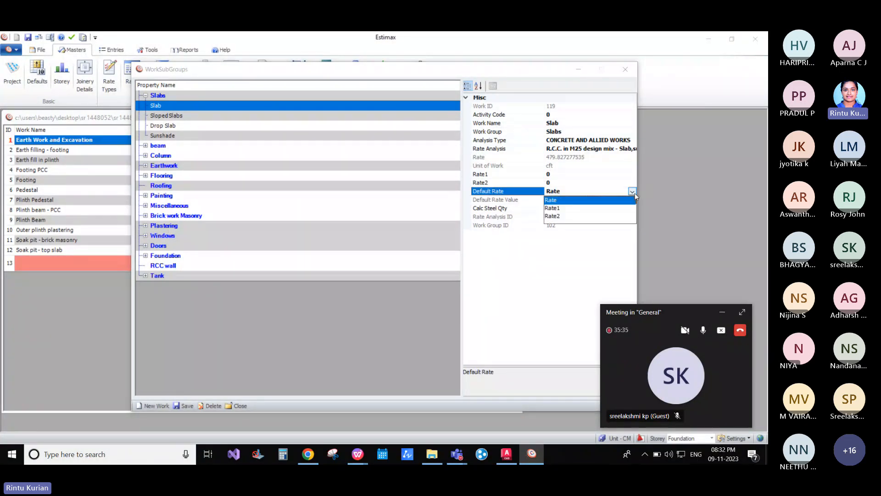
pyautogui.click(552, 209)
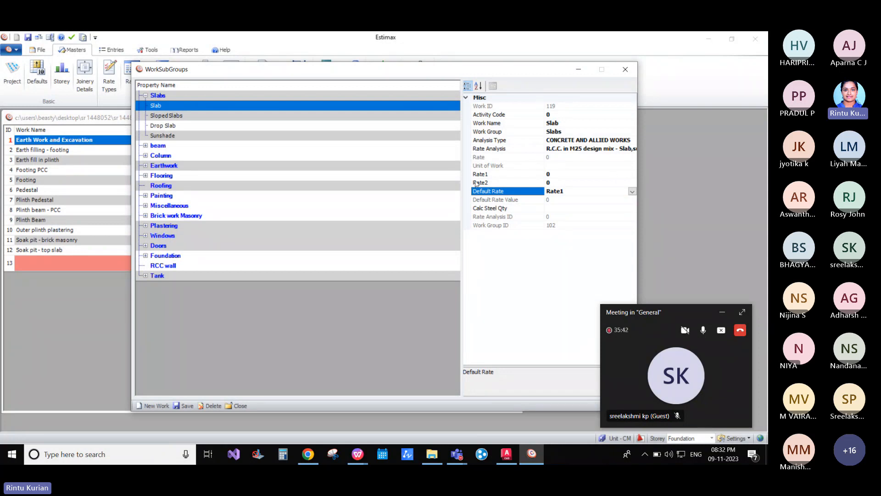
# Step: Set the Slab work's Default Rate back to Rate and close the work sub groups window without saving
pyautogui.click(611, 191)
pyautogui.click(553, 200)
pyautogui.click(558, 200)
pyautogui.click(558, 159)
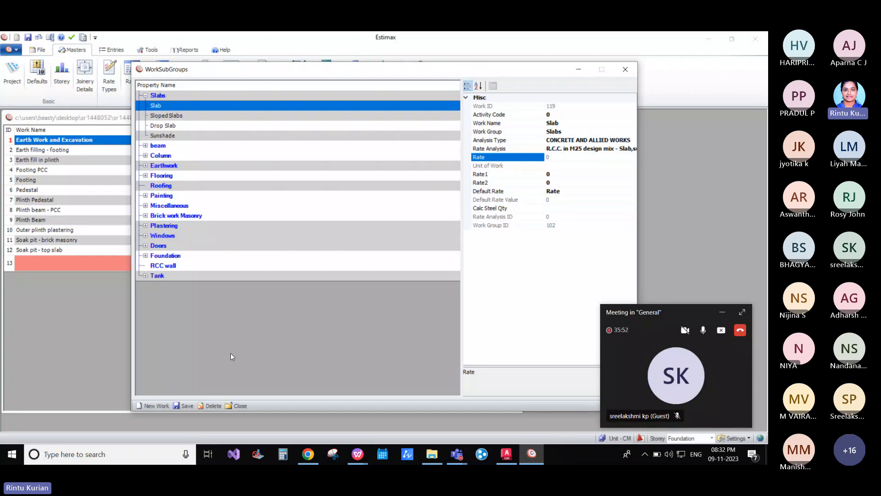
pyautogui.click(626, 70)
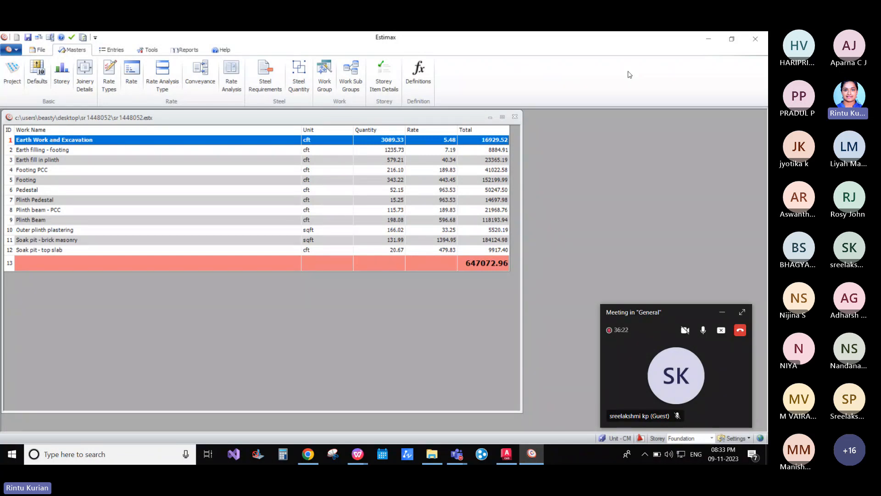
# Step: Choose Estimax Template file (*.estm) as the format for saving a copy of the project, and dismiss the dialog without saving
pyautogui.click(37, 50)
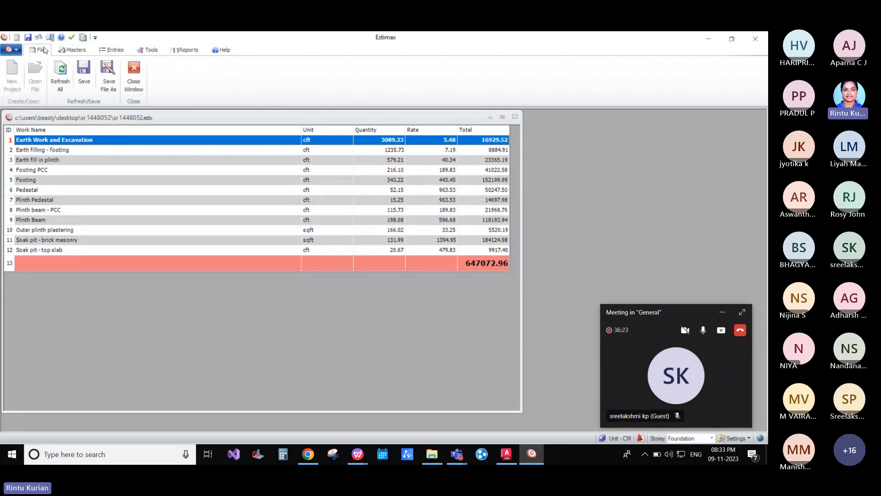
pyautogui.click(82, 73)
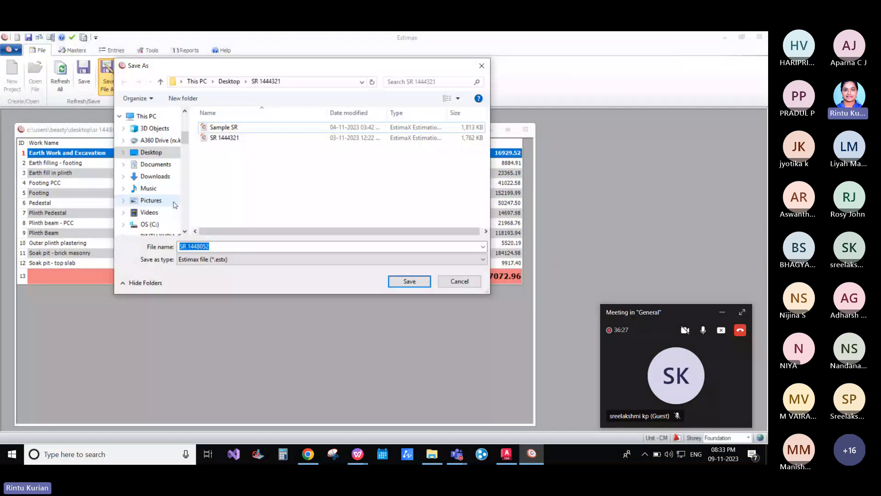
pyautogui.click(194, 260)
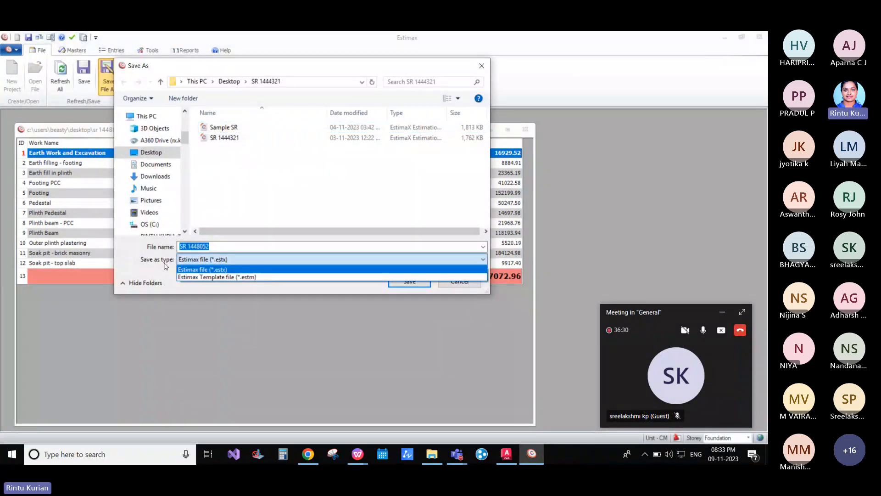
pyautogui.click(214, 277)
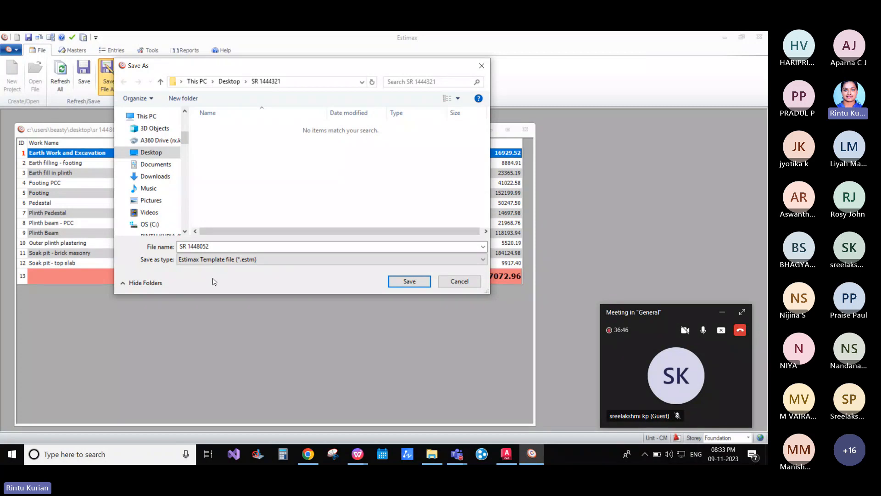
pyautogui.click(221, 250)
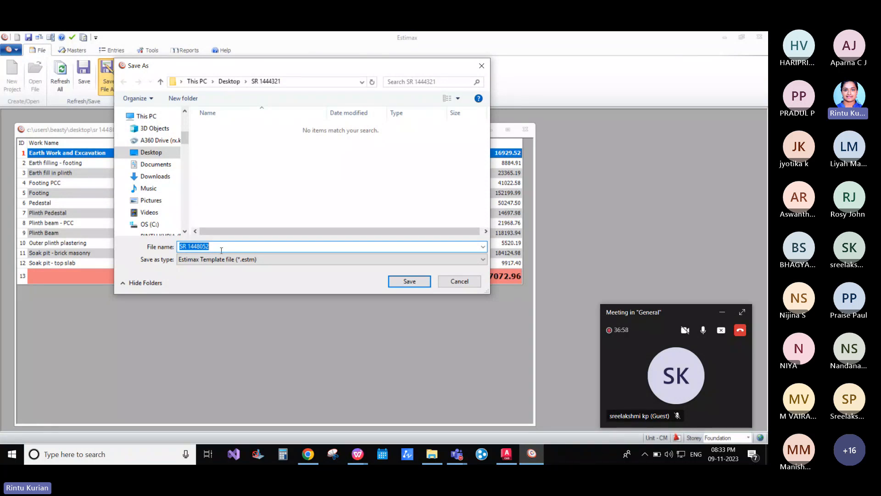
pyautogui.click(482, 67)
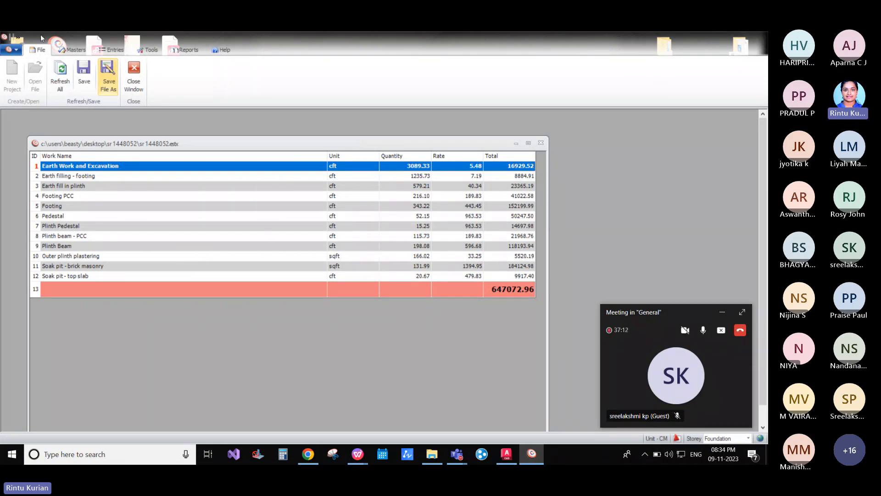
pyautogui.click(69, 49)
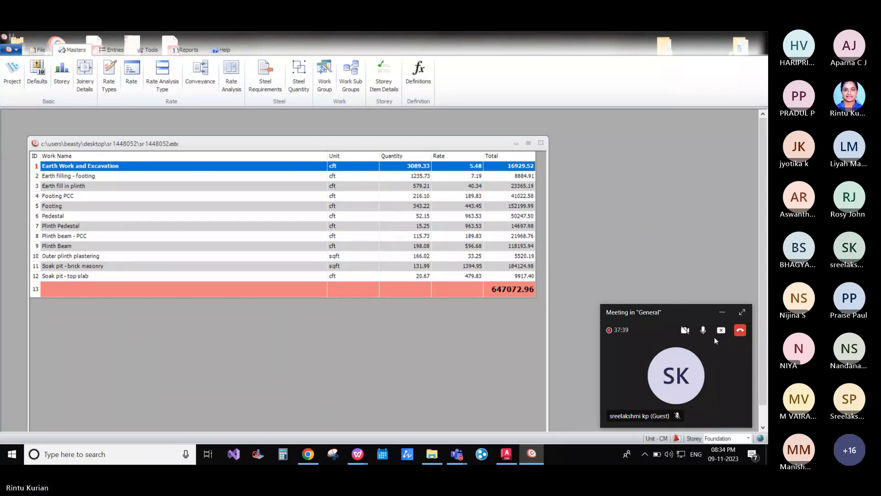
pyautogui.click(703, 331)
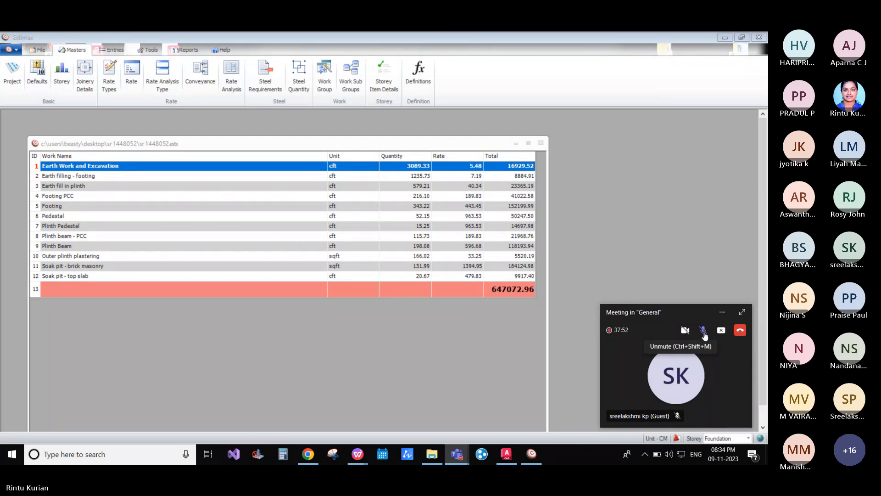
pyautogui.click(704, 333)
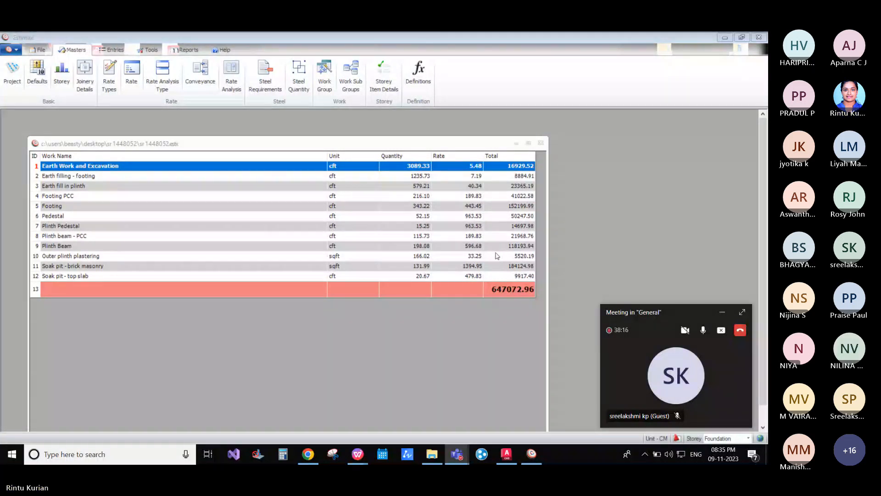
# Step: Switch to AutoCAD and check the Drawing Units settings, closing them without changes
pyautogui.click(507, 454)
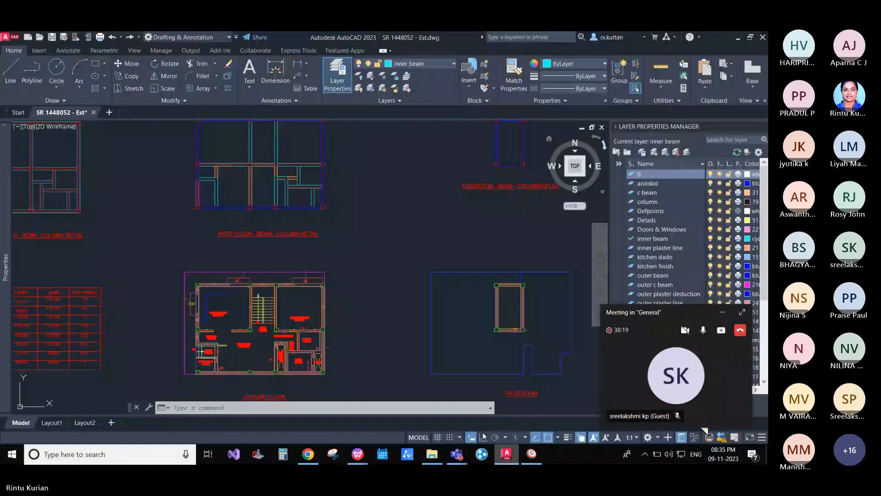
pyautogui.write('uni')
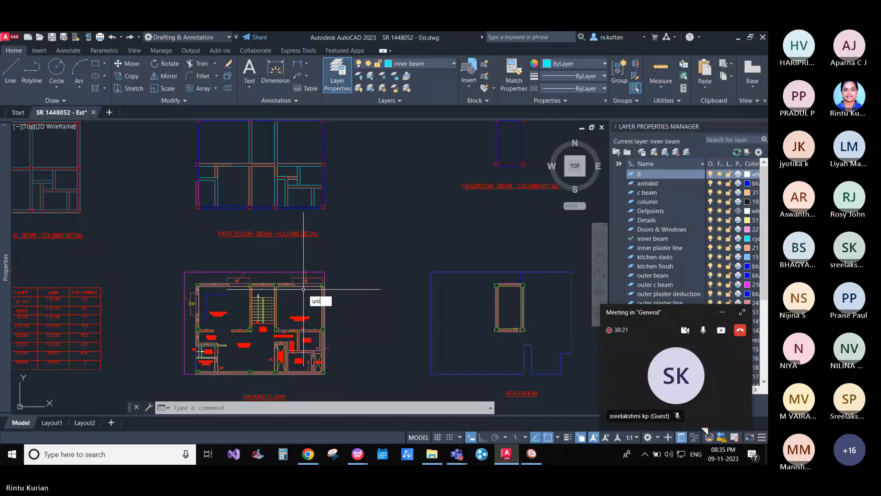
pyautogui.press('Return')
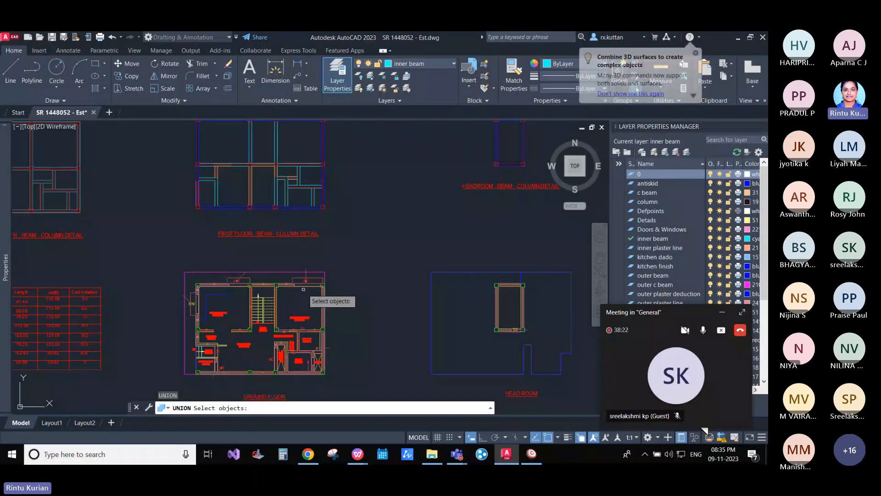
pyautogui.press('Escape')
pyautogui.write('units')
pyautogui.press('Return')
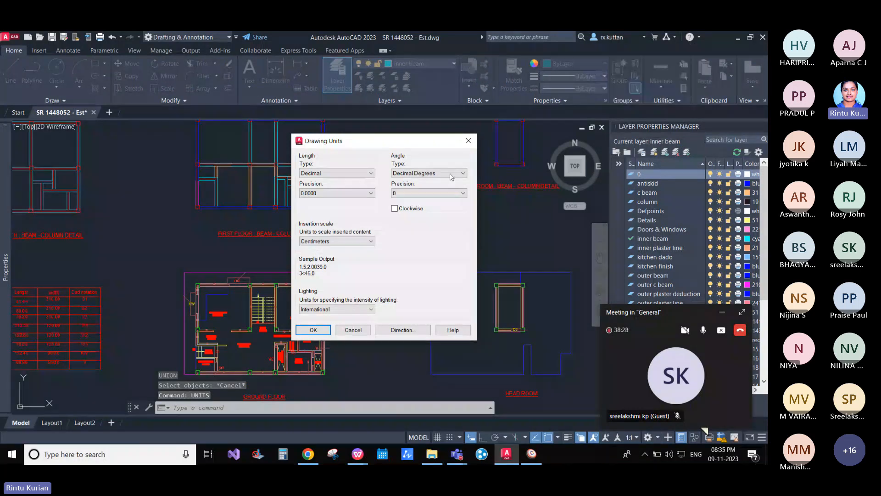
pyautogui.click(468, 141)
# Step: Switch back to Estimax and examine the centimetre-or-inch and millimetre conversion factors in the rate analysis for Earth Work and Excavation
pyautogui.click(533, 453)
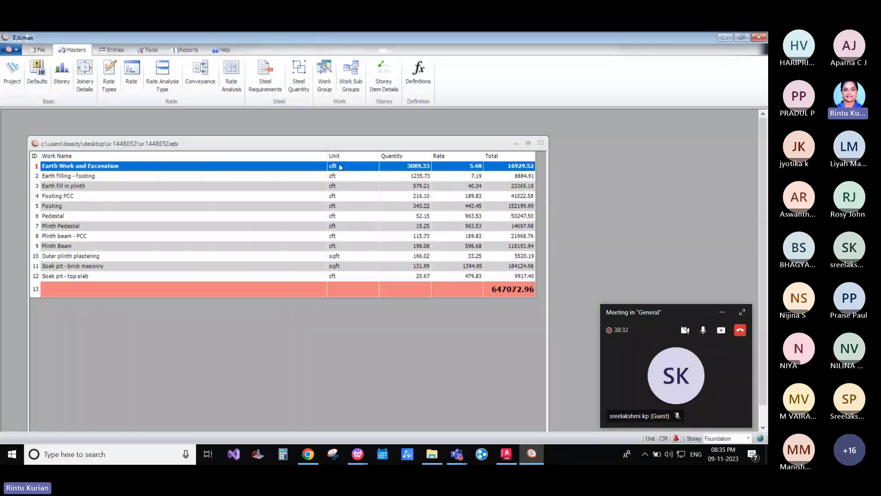
pyautogui.rightClick(154, 166)
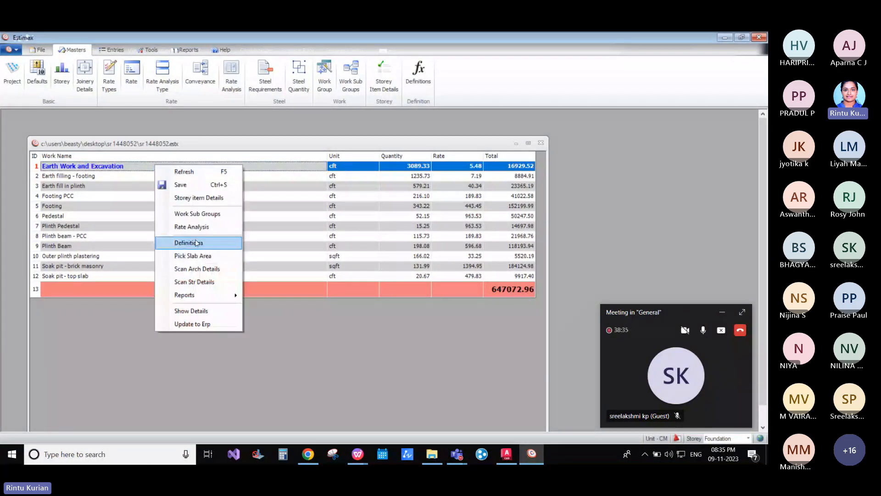
pyautogui.click(205, 230)
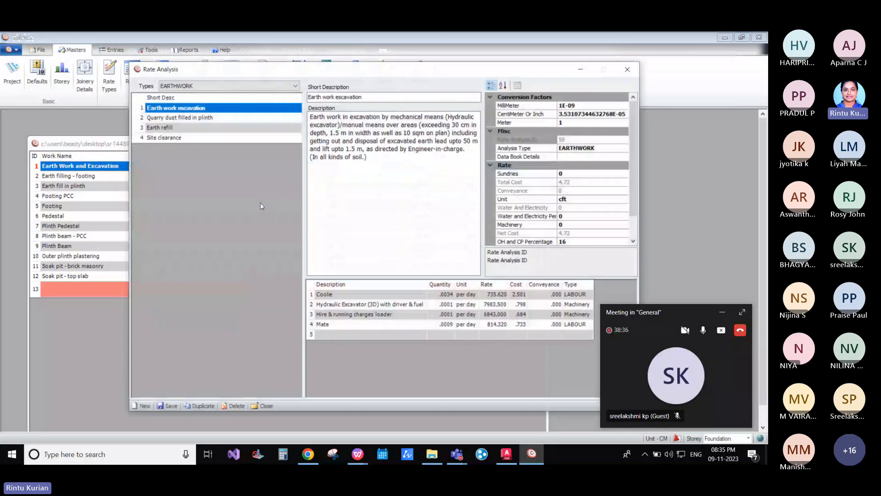
pyautogui.click(578, 114)
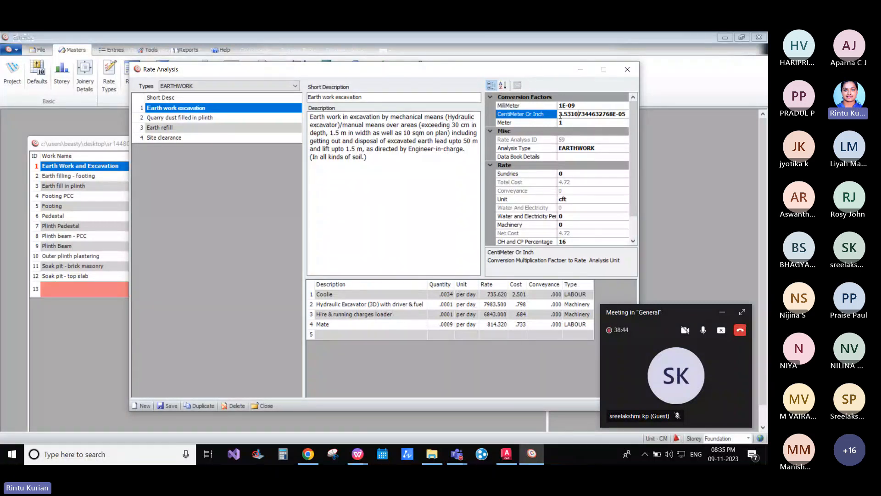
pyautogui.moveTo(559, 115); pyautogui.dragTo(628, 115)
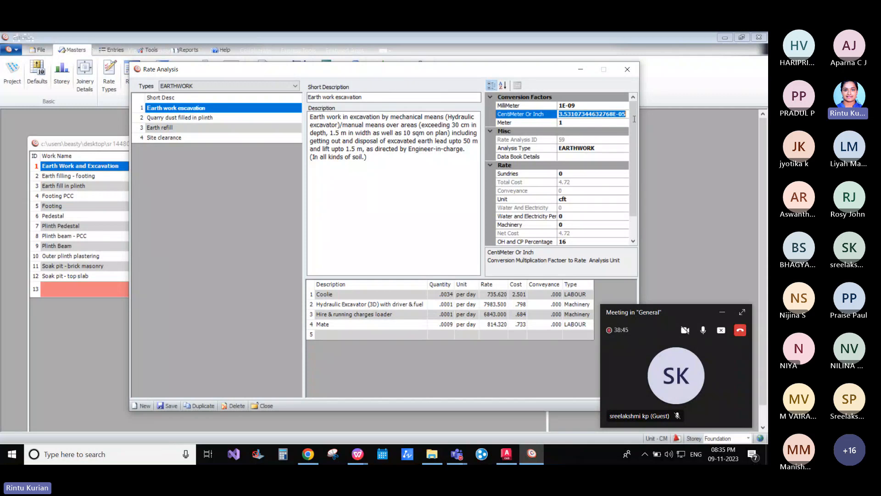
pyautogui.click(569, 106)
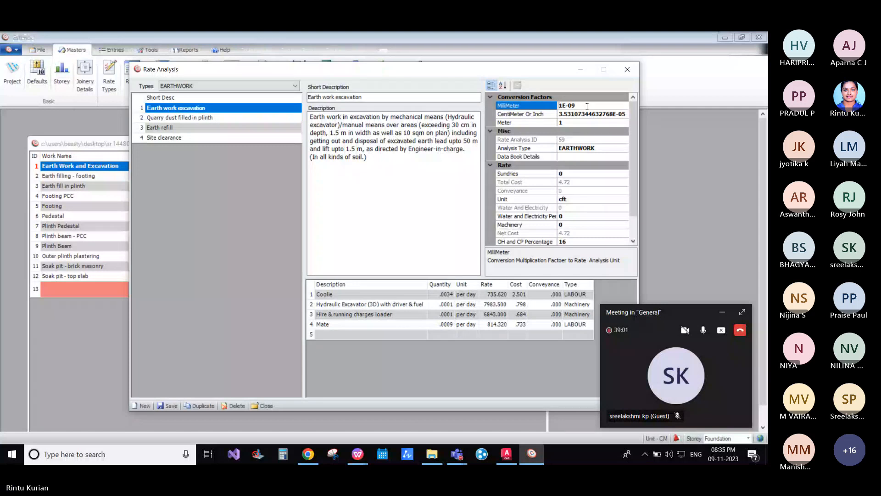
pyautogui.click(627, 70)
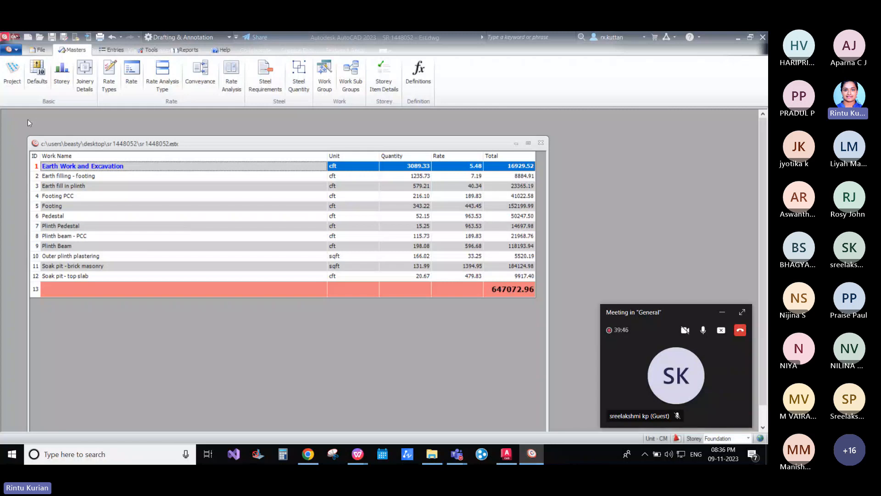
# Step: Review the Project Defaults property values without changing them, and display the CAD utility tools
pyautogui.click(37, 74)
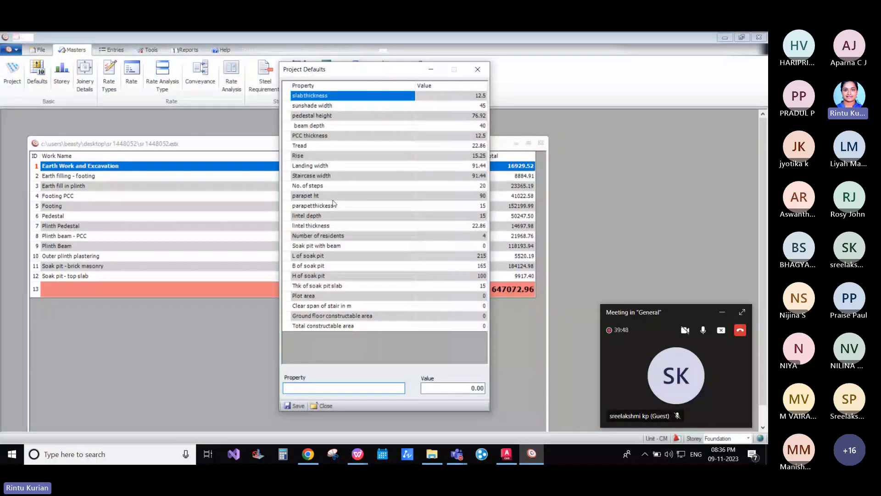
pyautogui.click(478, 69)
pyautogui.click(159, 50)
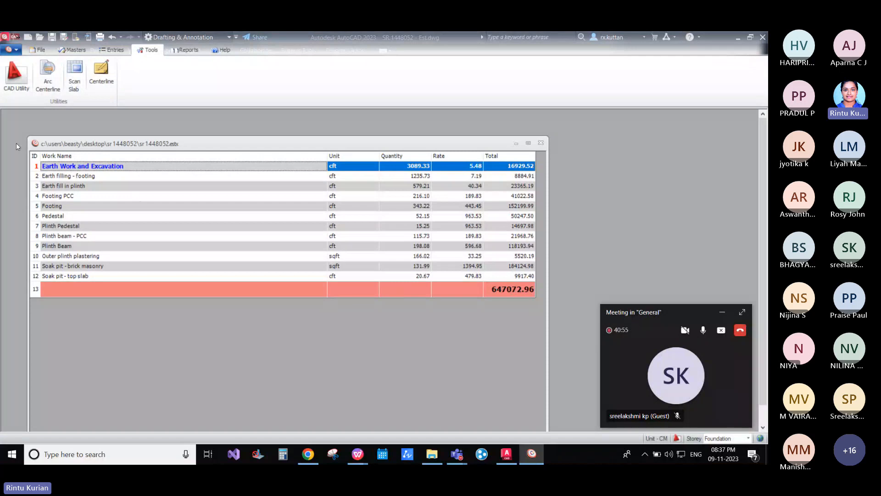
# Step: Examine the Footing PCC and Pedestal entries in the work list, checking the Pedestal's rate and unit
pyautogui.click(182, 195)
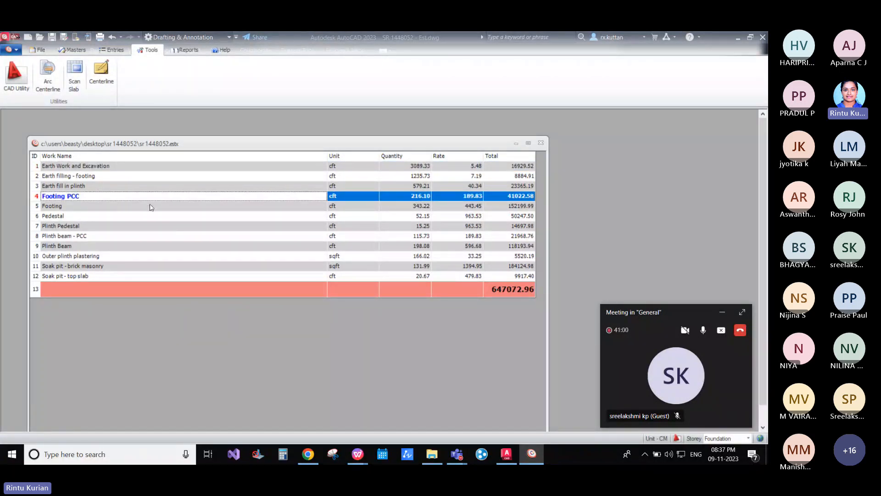
pyautogui.click(214, 217)
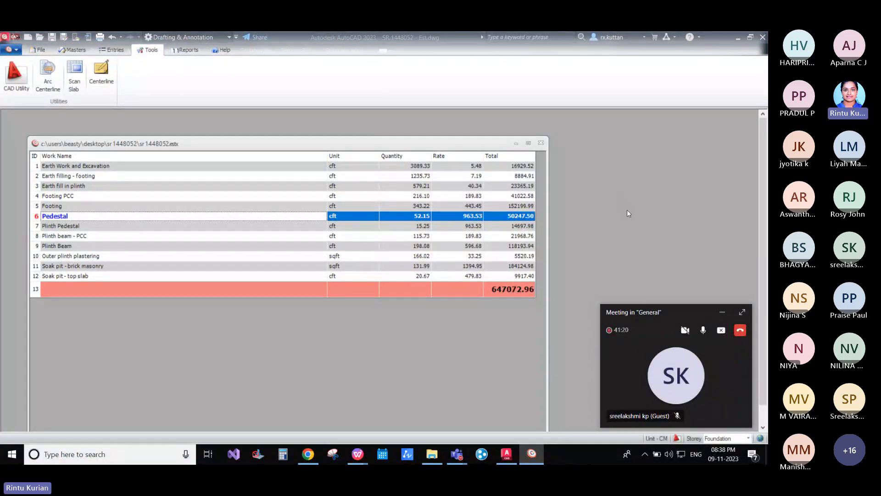
pyautogui.click(463, 216)
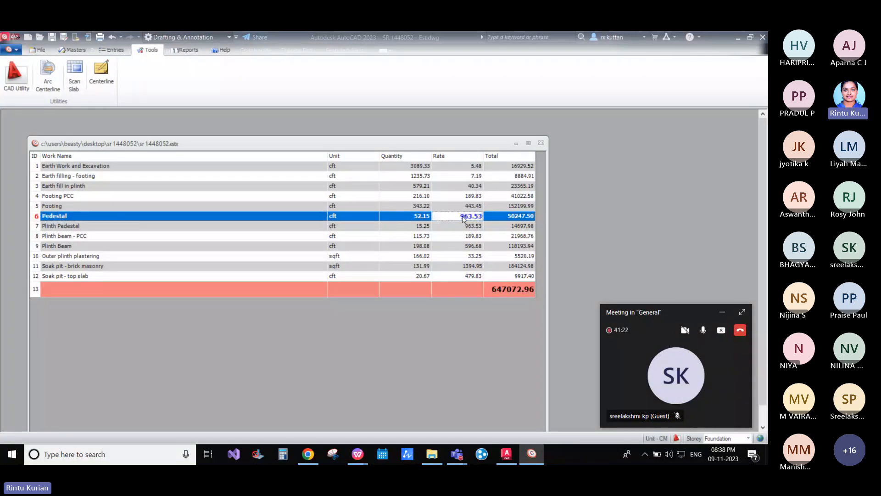
pyautogui.click(332, 217)
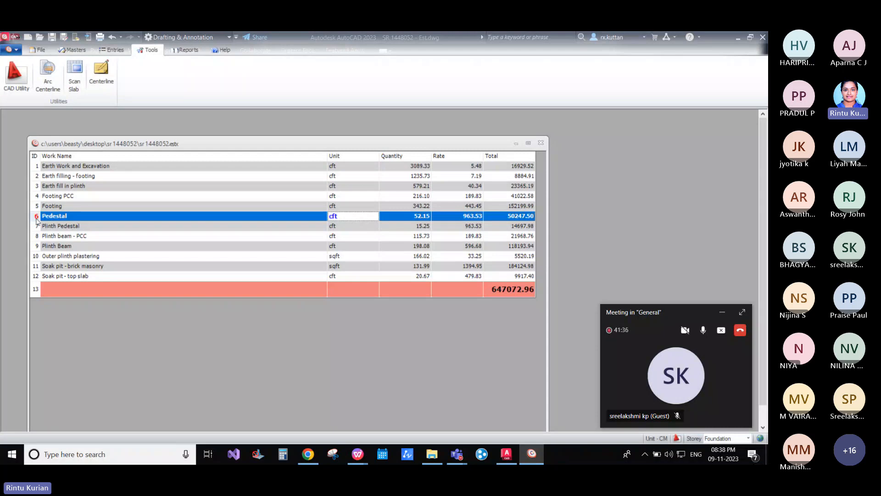
# Step: View the Pedestal work's quantity formula in Definitions and close the window without changes
pyautogui.click(54, 217)
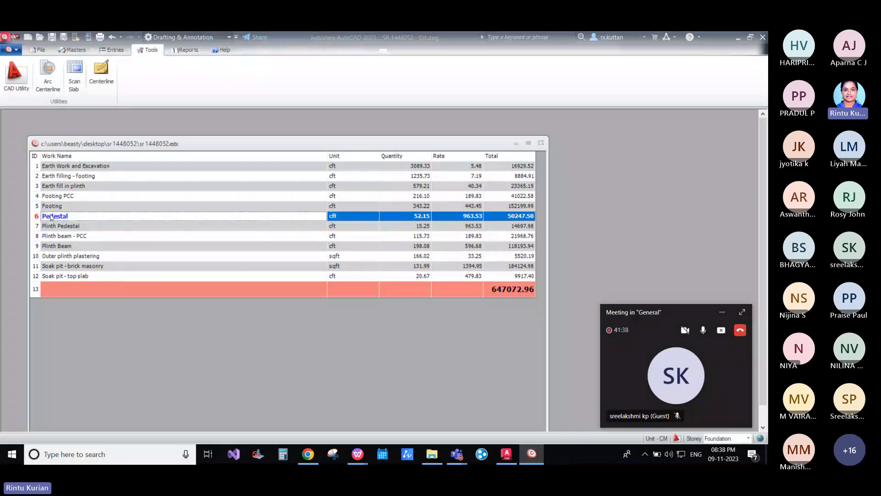
pyautogui.rightClick(87, 219)
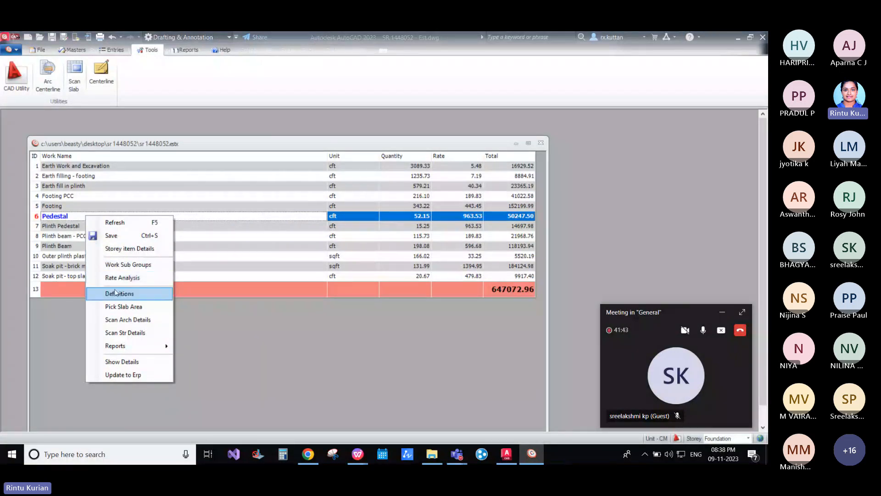
pyautogui.click(127, 296)
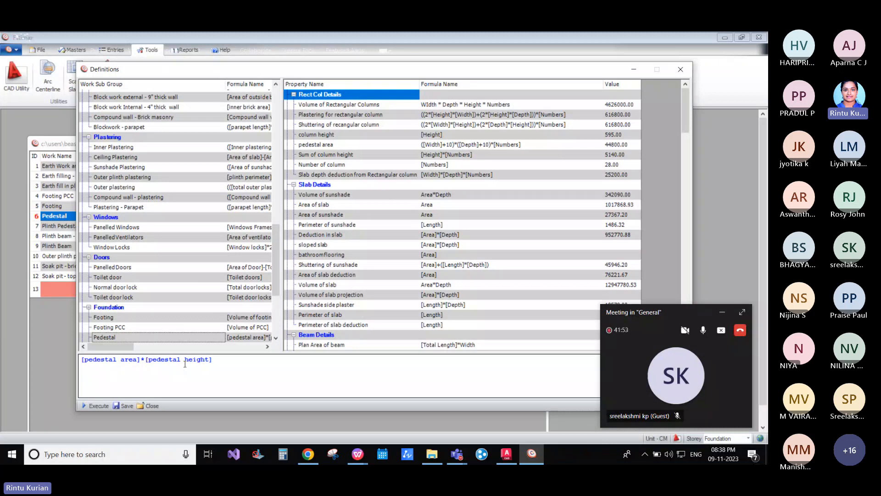
pyautogui.click(680, 70)
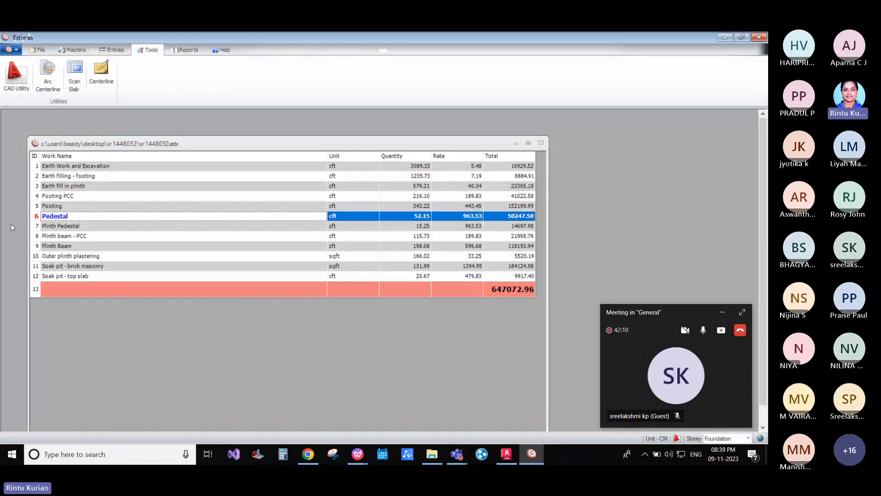
# Step: Open the definitions for the Plinth Beam work and sort both the work sub groups and the properties by name in ascending order
pyautogui.click(61, 248)
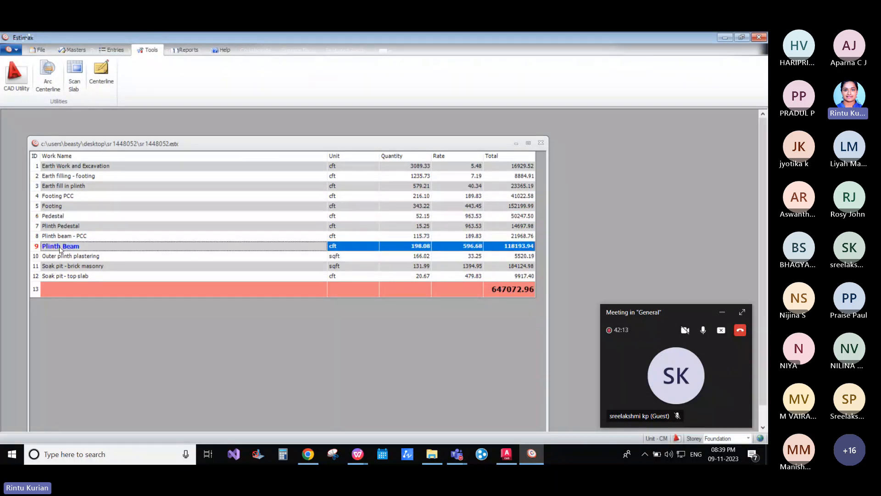
pyautogui.rightClick(59, 250)
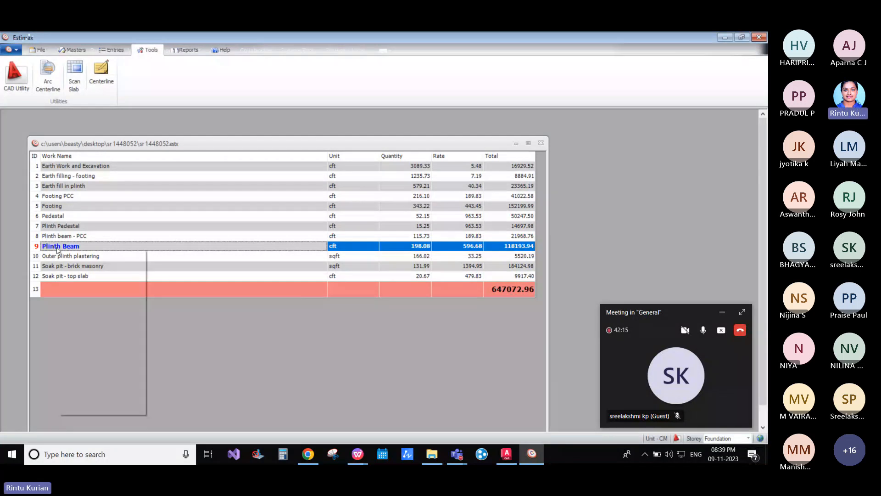
pyautogui.click(115, 325)
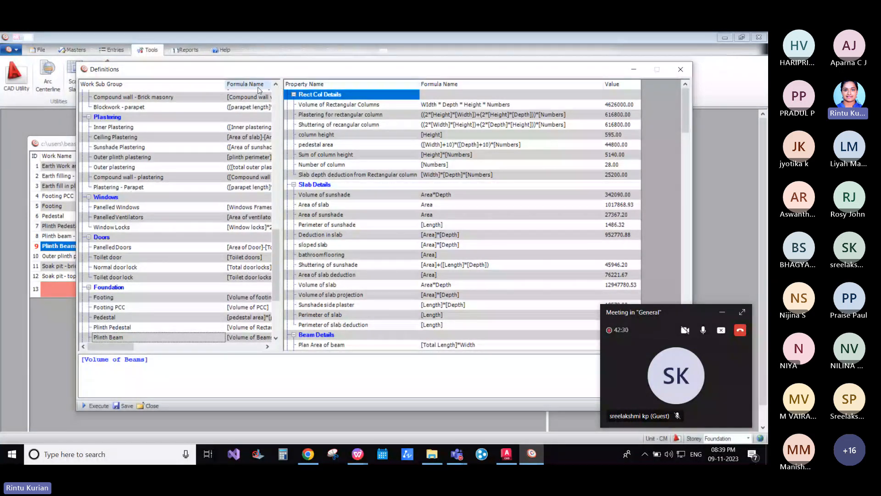
pyautogui.click(91, 85)
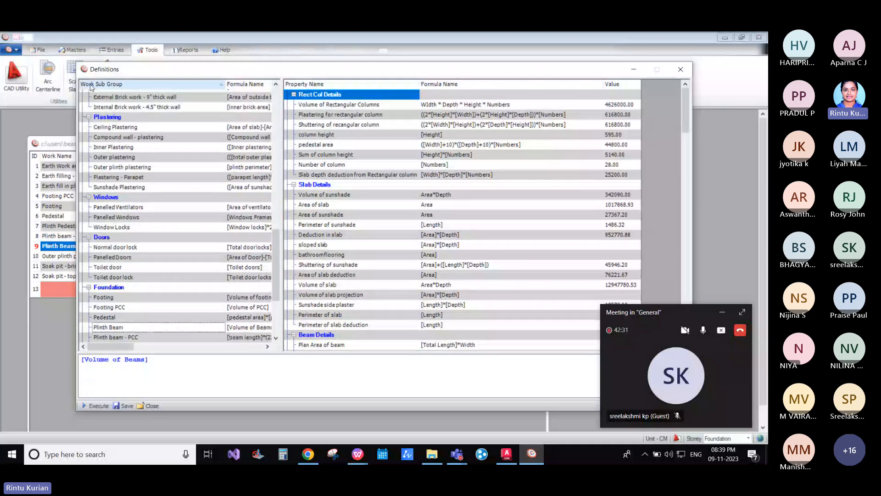
pyautogui.click(318, 85)
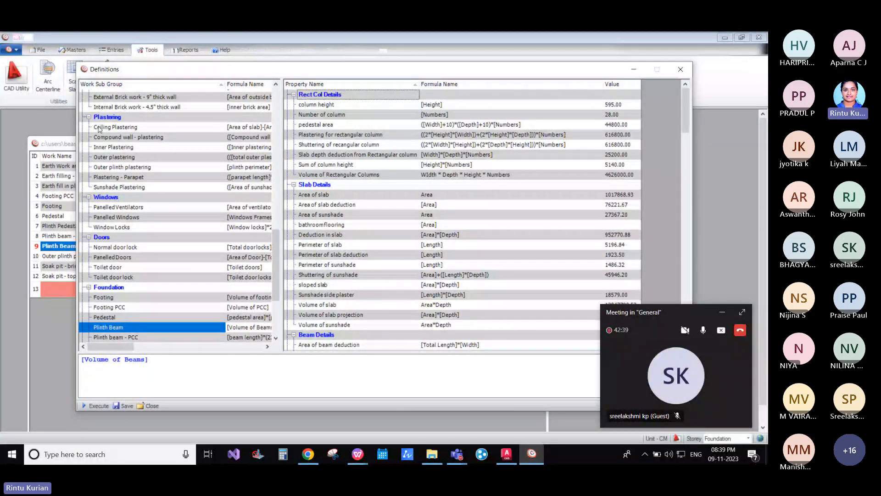
# Step: Widen the work sub group pane and view the formulas for Drop Slab, Slab and Sloped Slabs under Slabs
pyautogui.scroll(15, 274, 126)
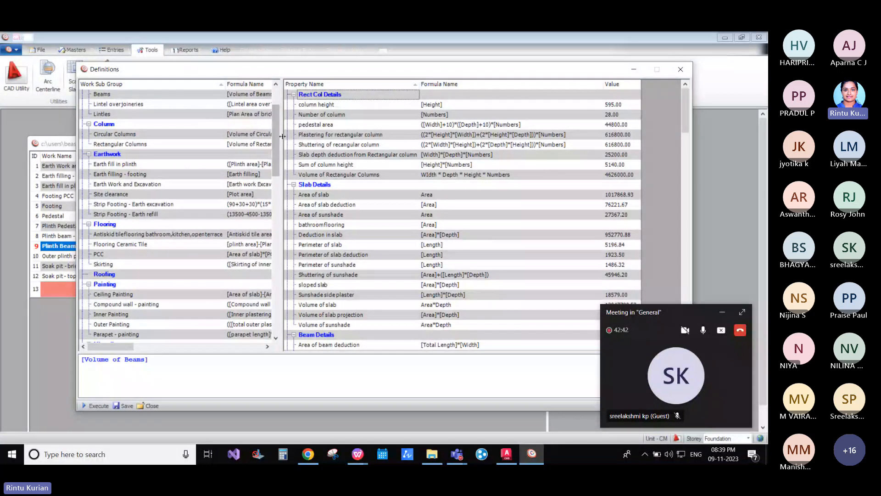
pyautogui.moveTo(282, 137); pyautogui.dragTo(518, 122)
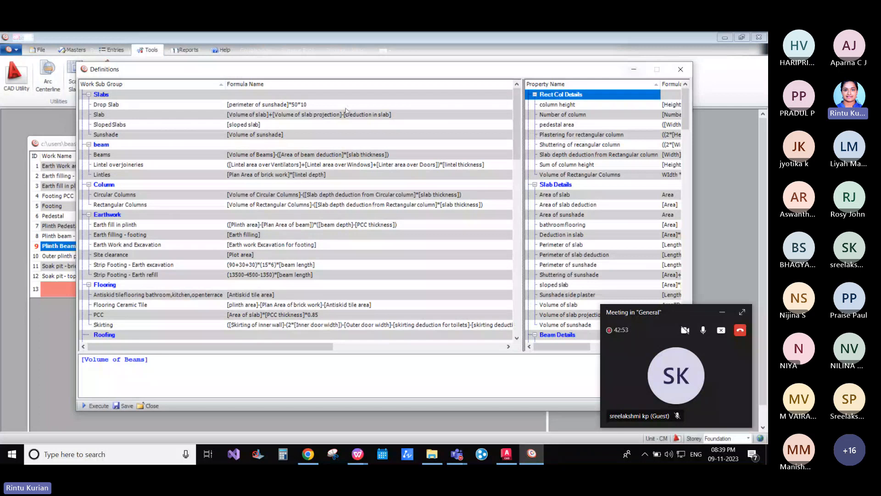
pyautogui.click(110, 105)
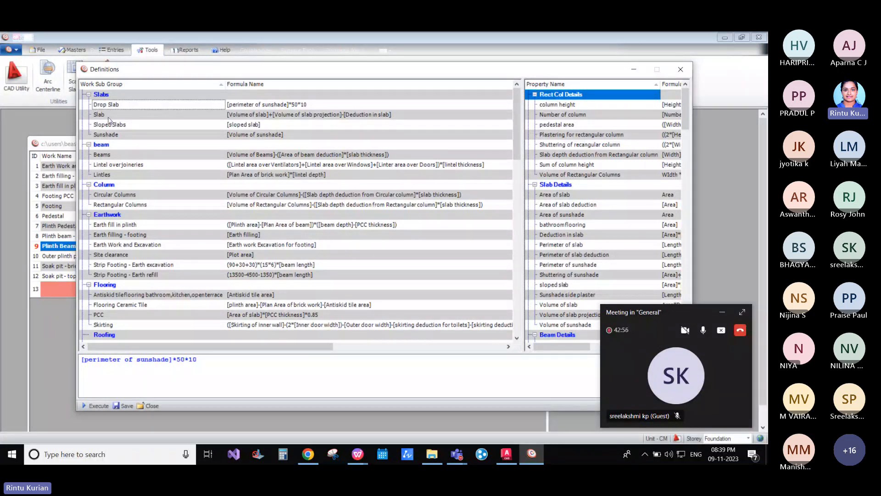
pyautogui.click(109, 117)
pyautogui.click(130, 125)
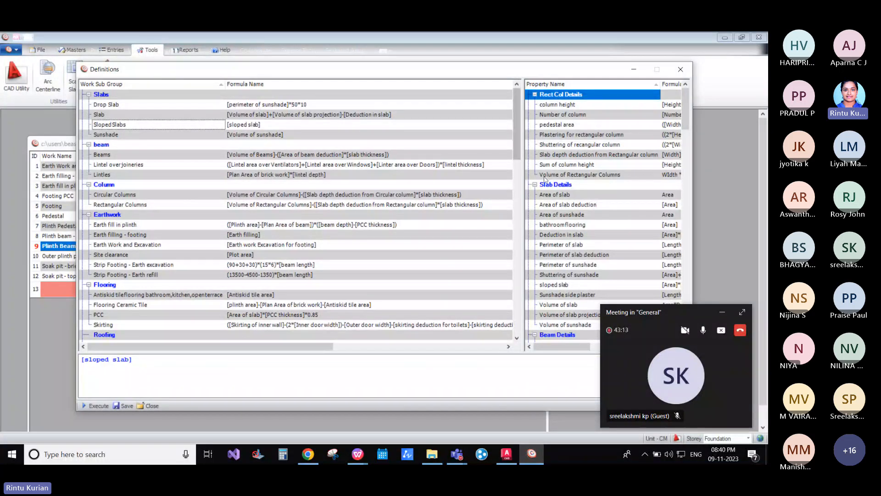
# Step: Widen the properties pane and view the Beam Details formulas for c beam depth and beam length
pyautogui.moveTo(522, 194); pyautogui.dragTo(352, 194)
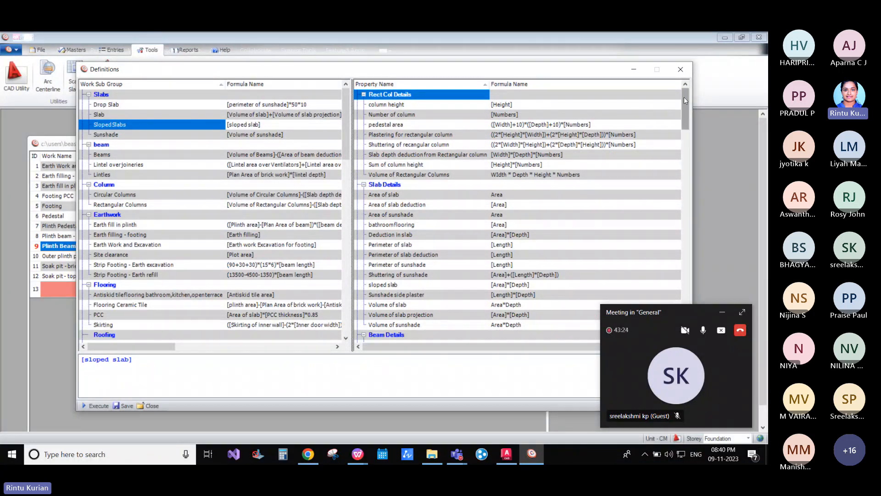
pyautogui.moveTo(684, 97); pyautogui.dragTo(687, 131)
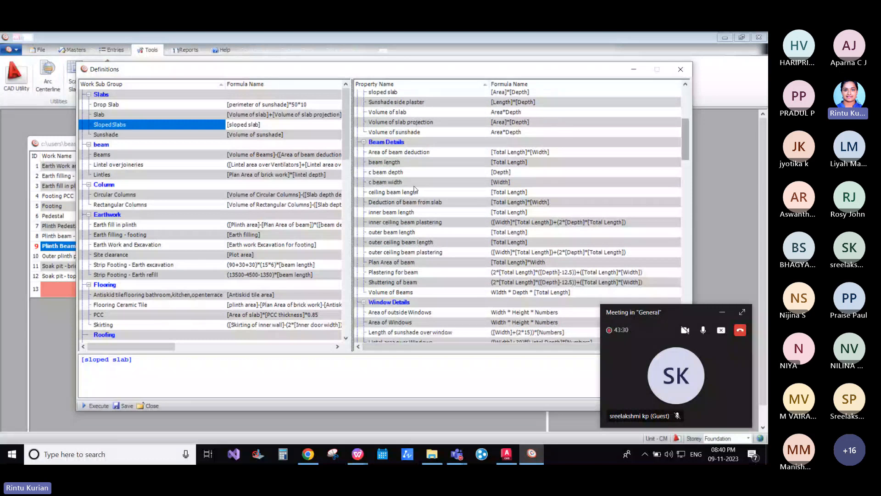
pyautogui.click(484, 175)
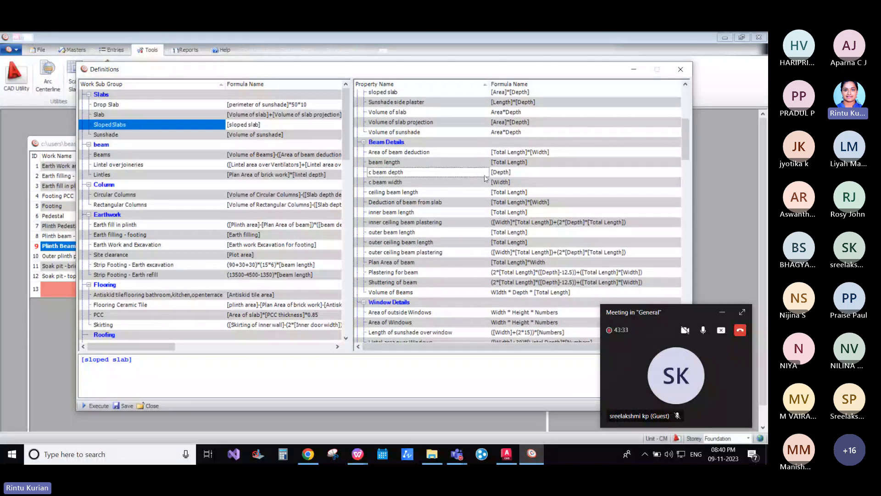
pyautogui.moveTo(482, 346); pyautogui.dragTo(530, 342)
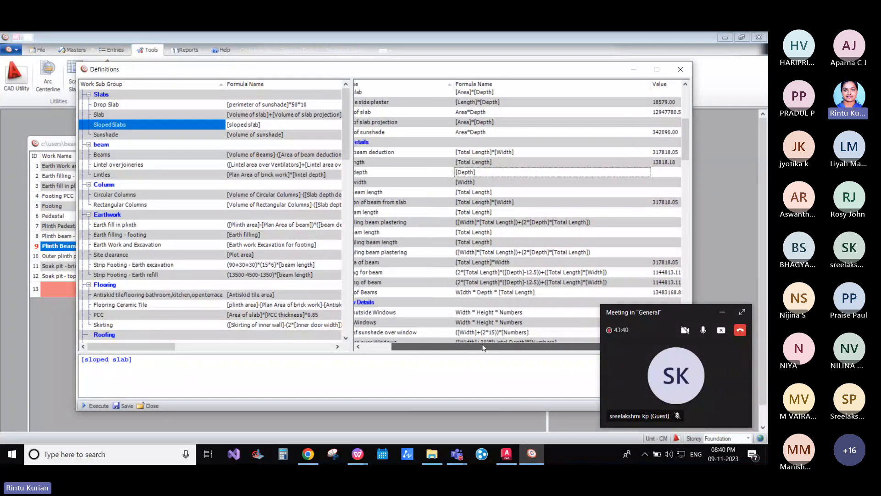
pyautogui.moveTo(528, 347); pyautogui.dragTo(475, 347)
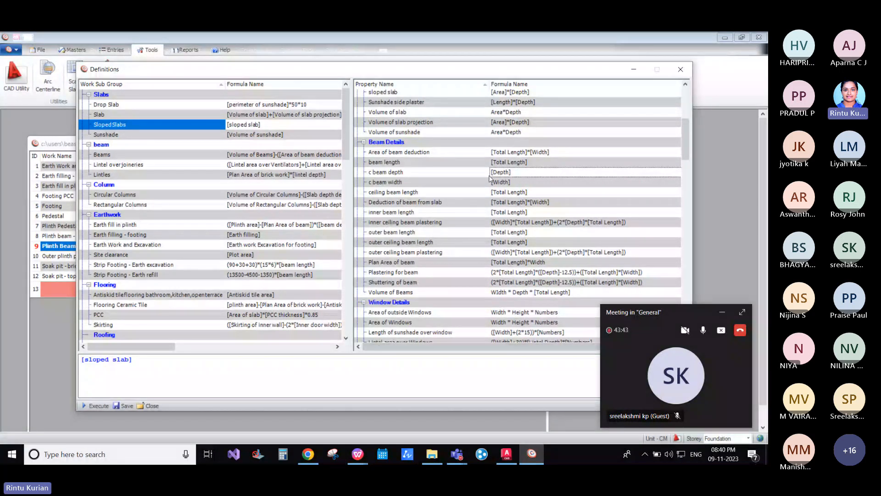
pyautogui.click(541, 162)
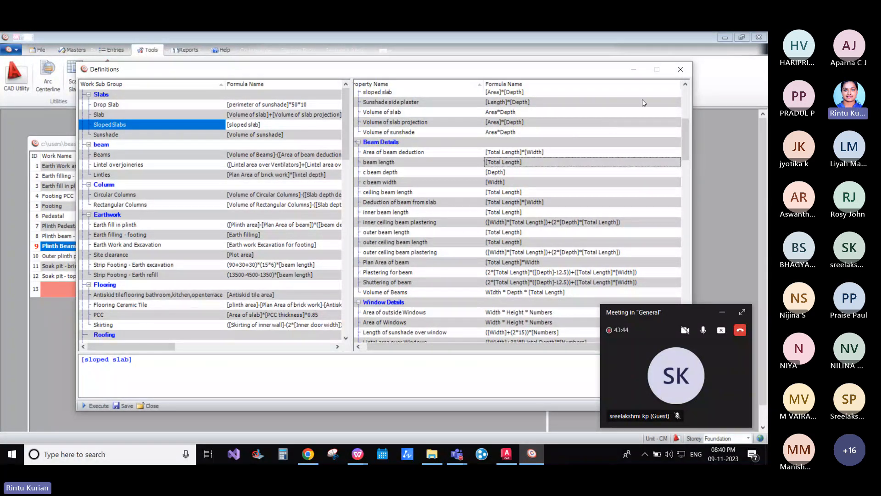
# Step: Narrow the properties' Formula Name column to show the values alongside, and check the formula and value of Plastering for beam
pyautogui.moveTo(425, 347); pyautogui.dragTo(471, 354)
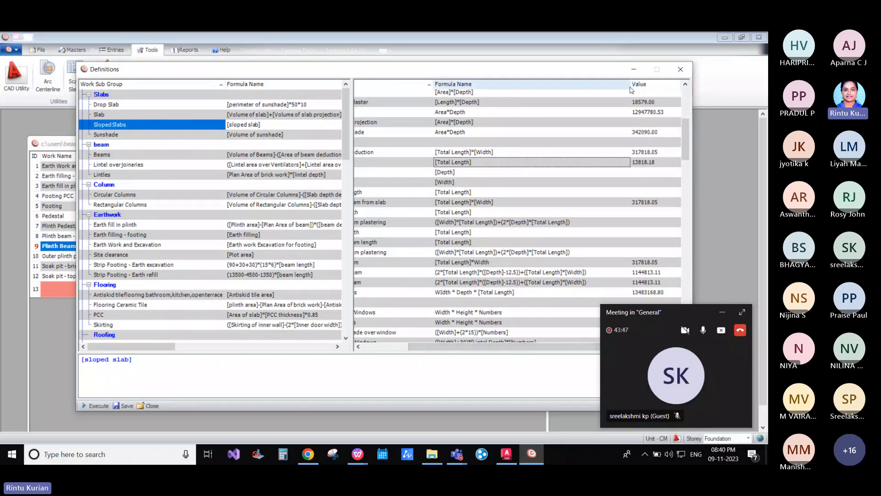
pyautogui.moveTo(630, 87); pyautogui.dragTo(589, 97)
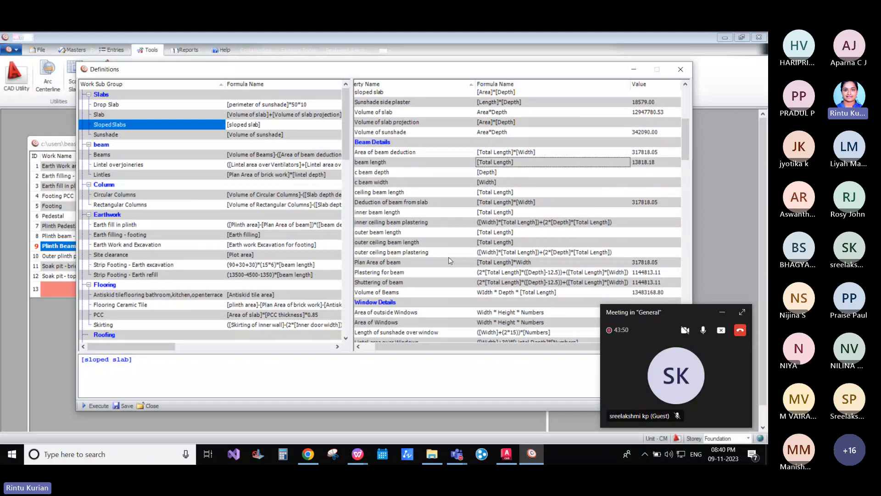
pyautogui.click(568, 275)
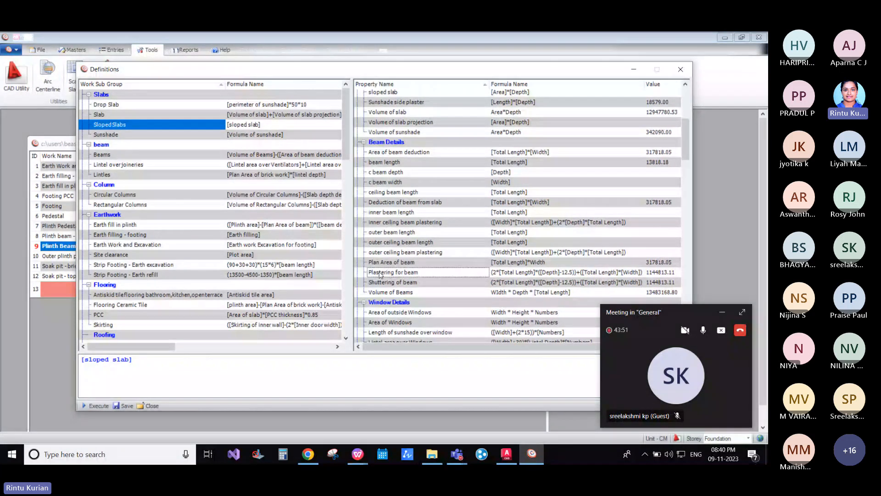
pyautogui.moveTo(543, 348); pyautogui.dragTo(554, 352)
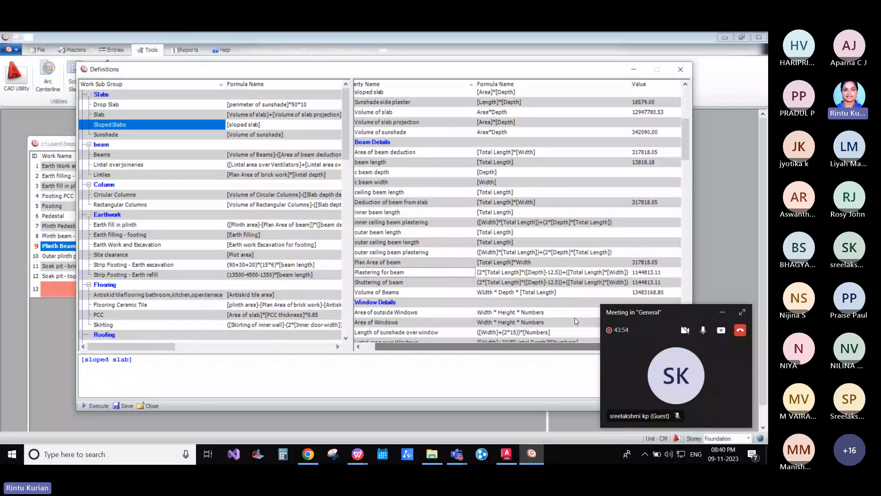
pyautogui.click(638, 274)
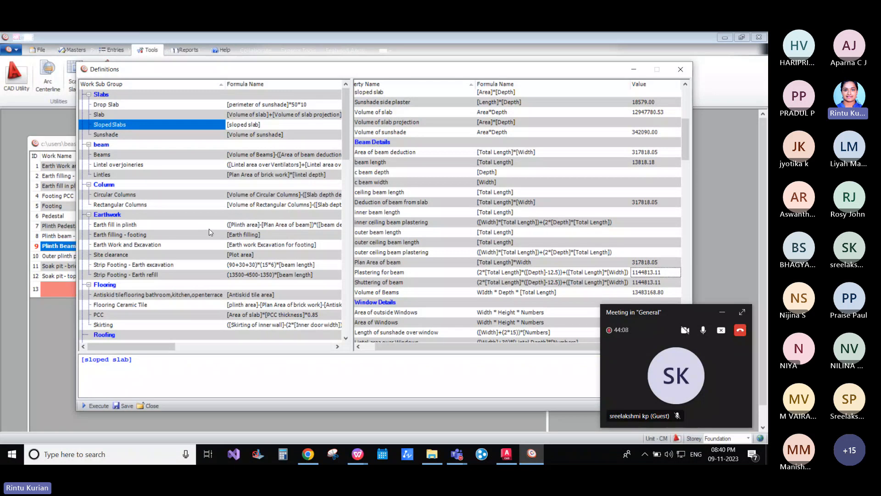
# Step: View the Plastering work formulas for Inner Plastering, Outer plastering and Outer plinth plastering
pyautogui.moveTo(346, 139); pyautogui.dragTo(339, 219)
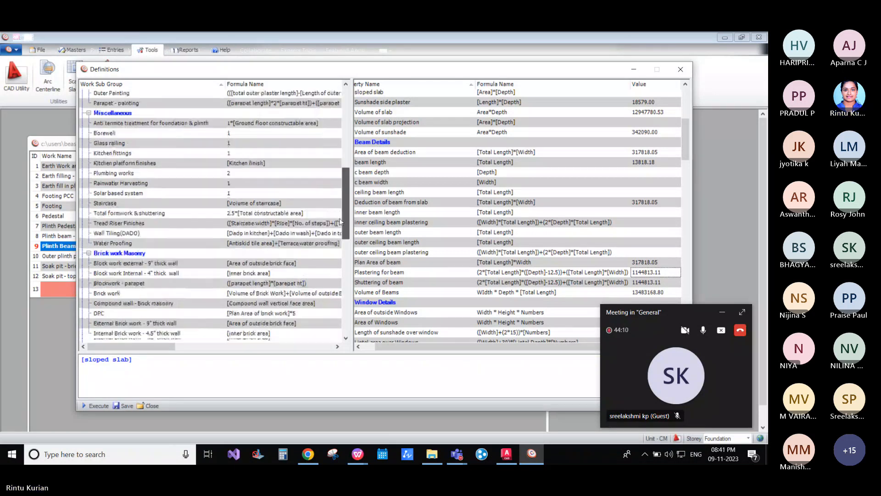
pyautogui.scroll(-2, 125, 248)
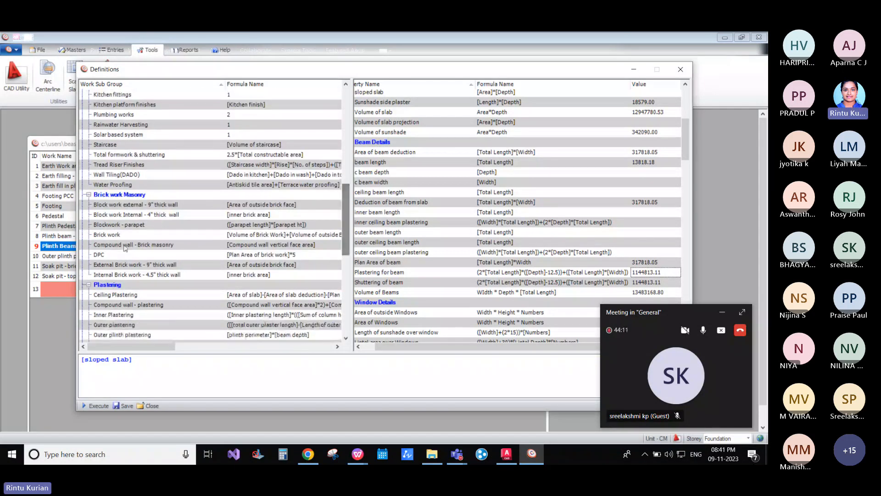
pyautogui.click(142, 314)
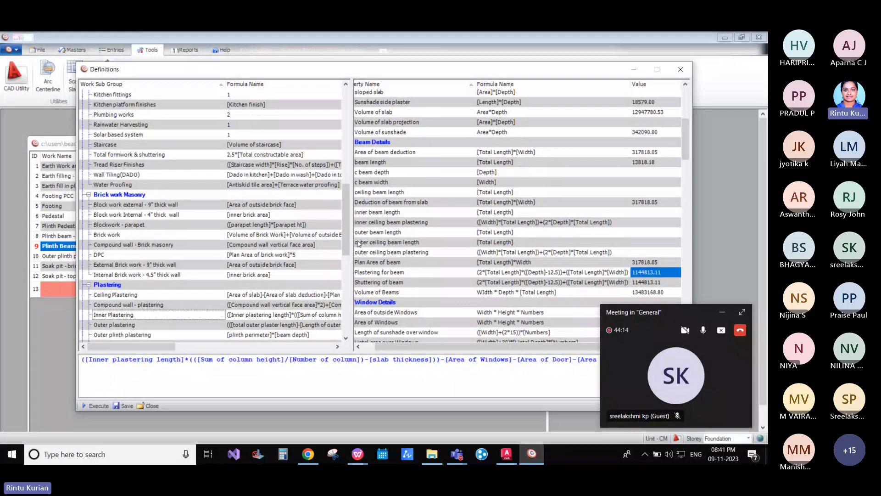
pyautogui.moveTo(351, 241); pyautogui.dragTo(352, 262)
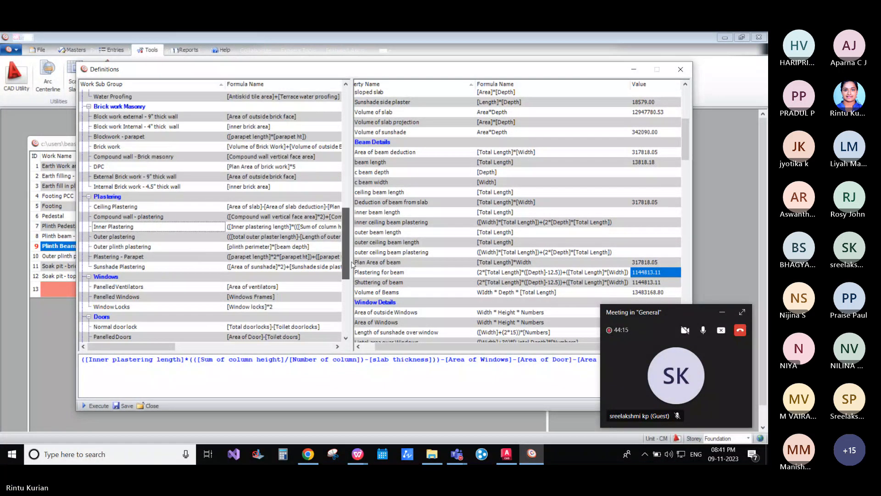
pyautogui.scroll(-3, 326, 287)
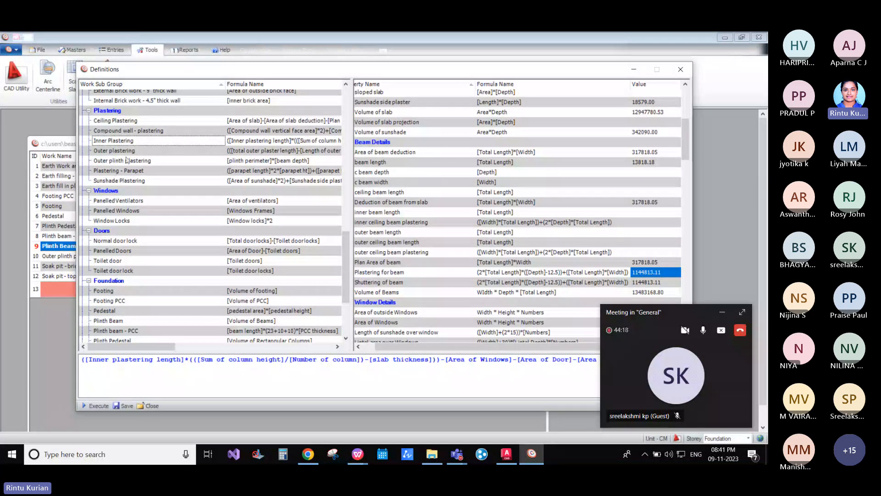
pyautogui.click(116, 149)
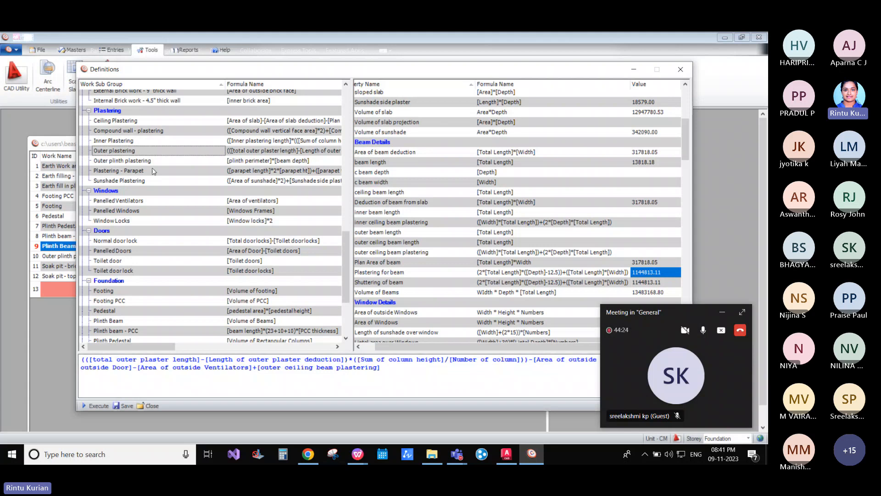
pyautogui.click(162, 163)
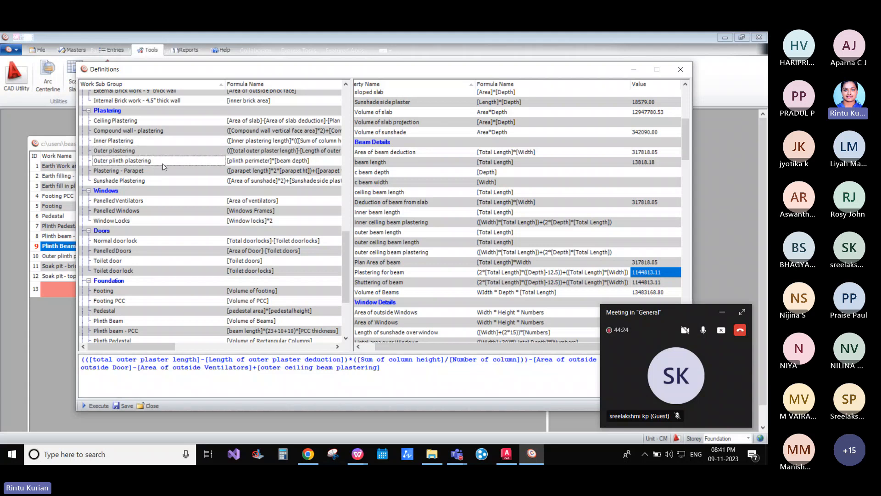
# Step: Open the Plastering for beam property in the Property Builder to view its formula and beams, and close it and the Definitions window
pyautogui.rightClick(458, 214)
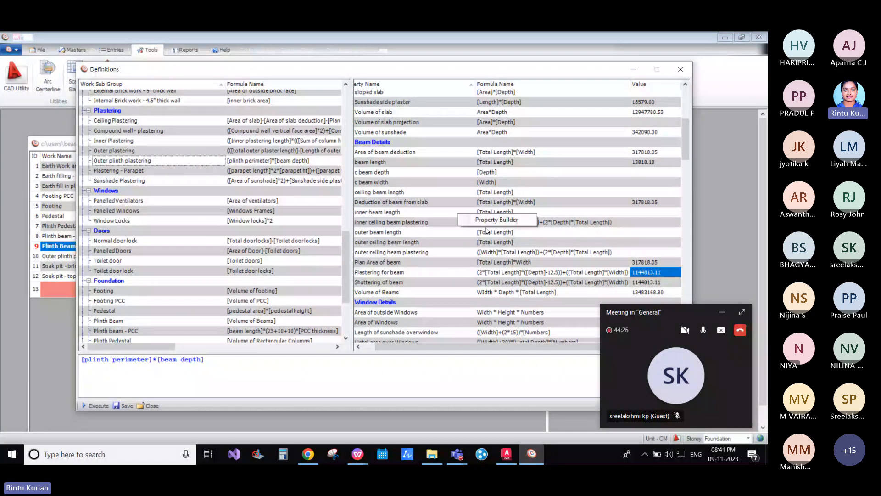
pyautogui.click(449, 284)
pyautogui.rightClick(449, 284)
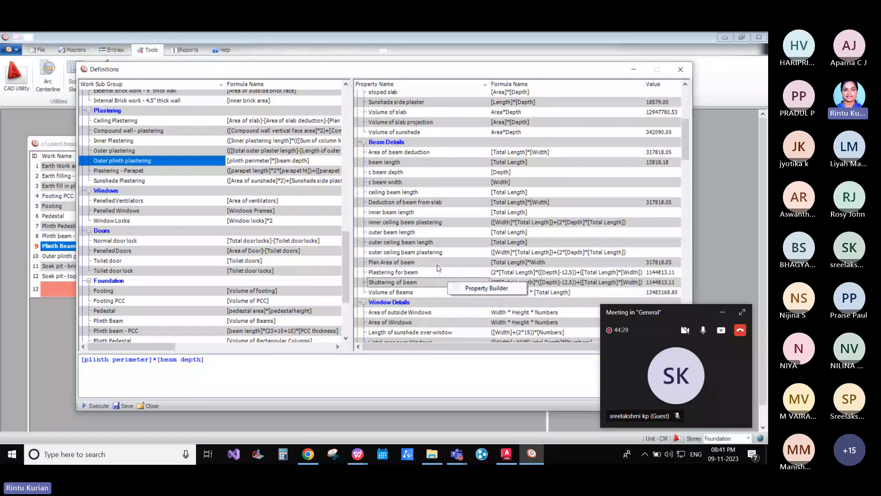
pyautogui.click(432, 271)
pyautogui.rightClick(429, 274)
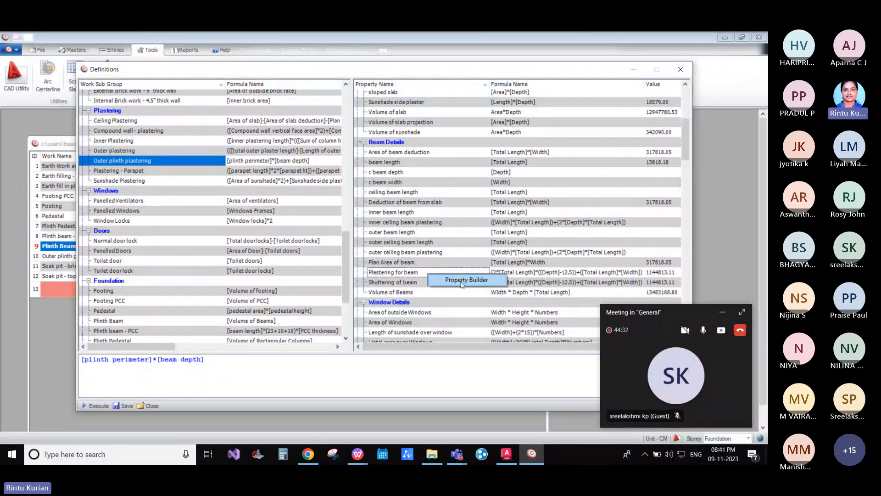
pyautogui.click(462, 284)
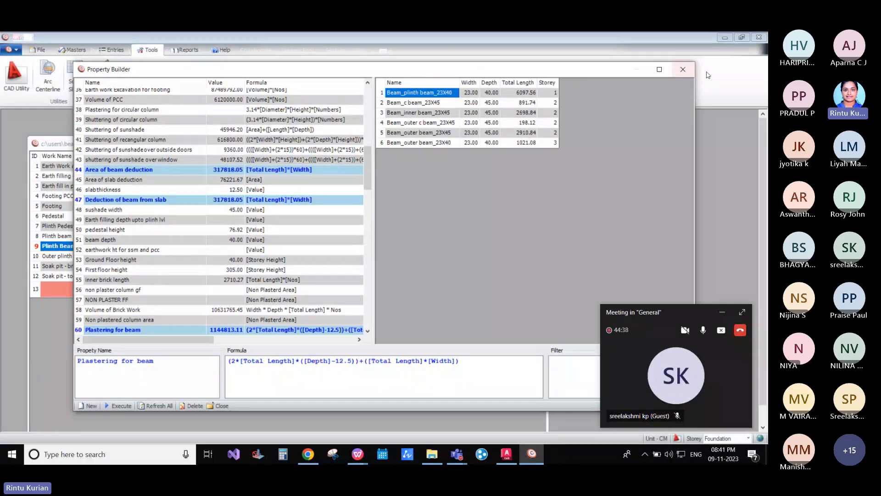
pyautogui.click(682, 72)
pyautogui.click(680, 69)
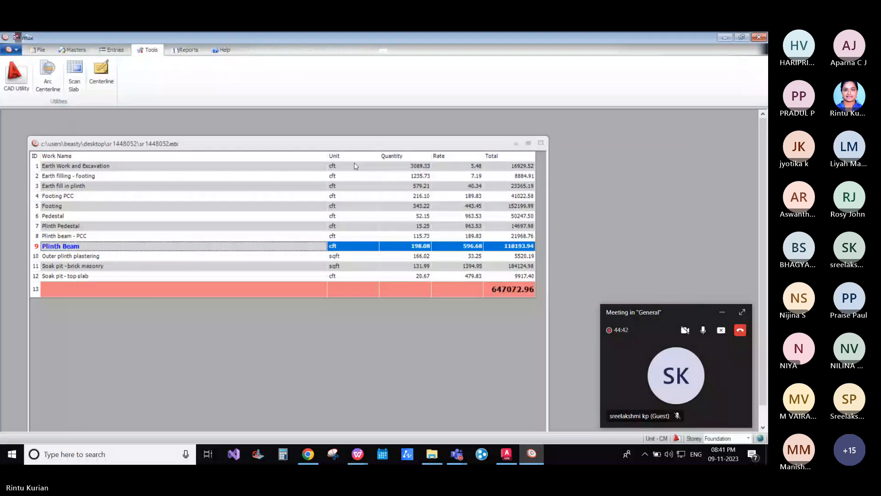
# Step: Switch the storey to Ground Floor and open its scanned architectural details
pyautogui.click(102, 50)
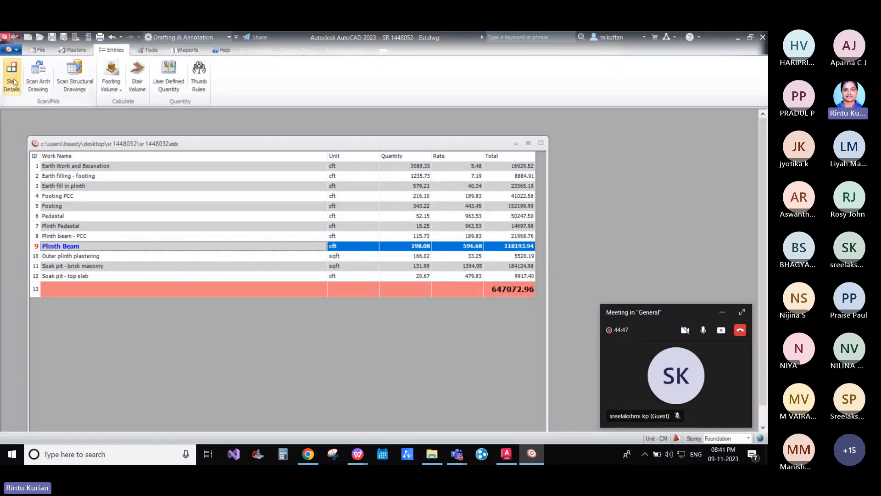
pyautogui.click(40, 82)
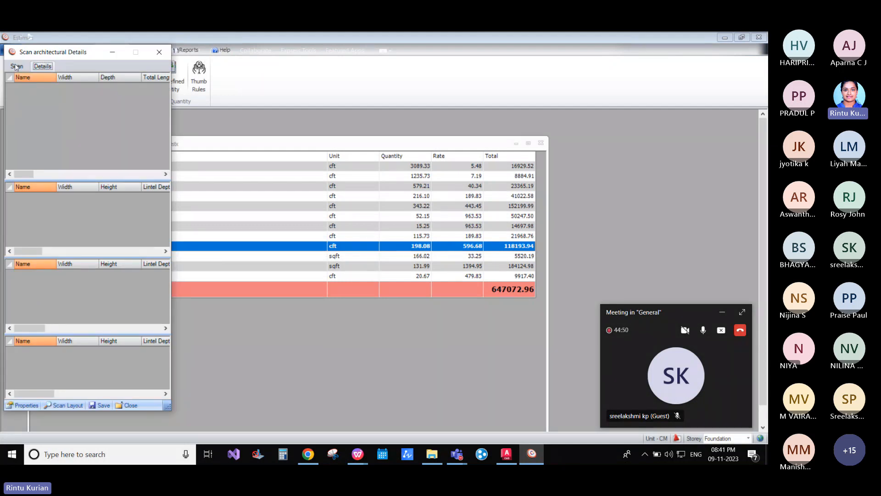
pyautogui.click(159, 56)
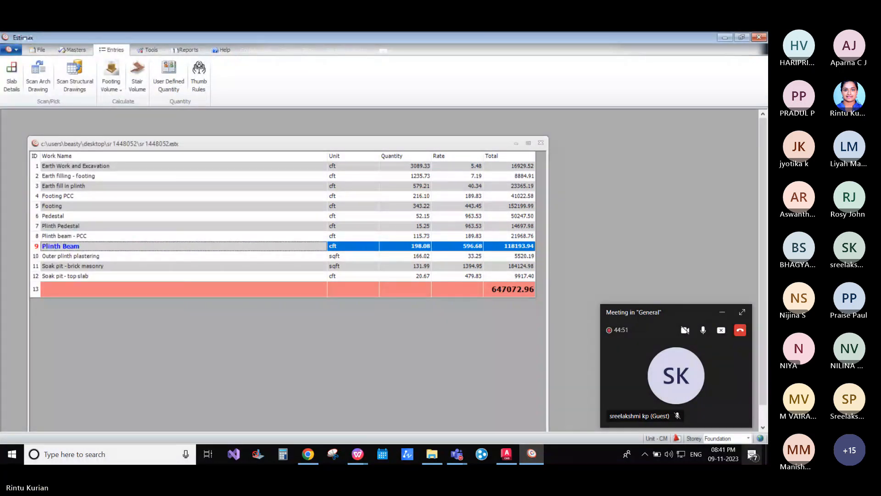
pyautogui.click(748, 438)
pyautogui.click(715, 418)
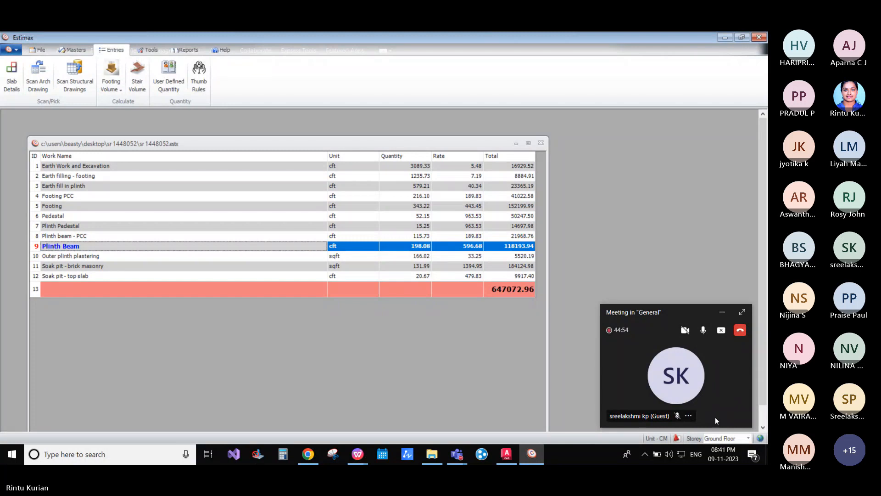
pyautogui.click(39, 86)
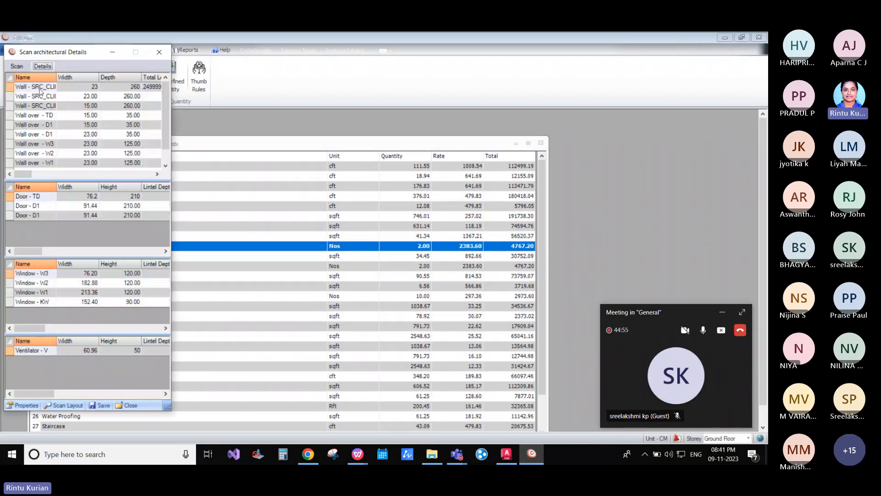
# Step: Review the scanned brick, joinery and column entries with their available commands, and return to the grouped details
pyautogui.click(17, 67)
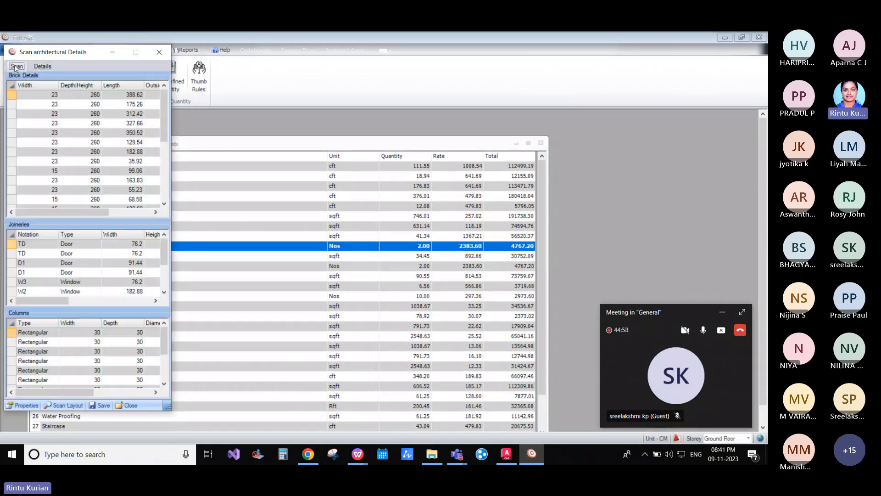
pyautogui.rightClick(33, 142)
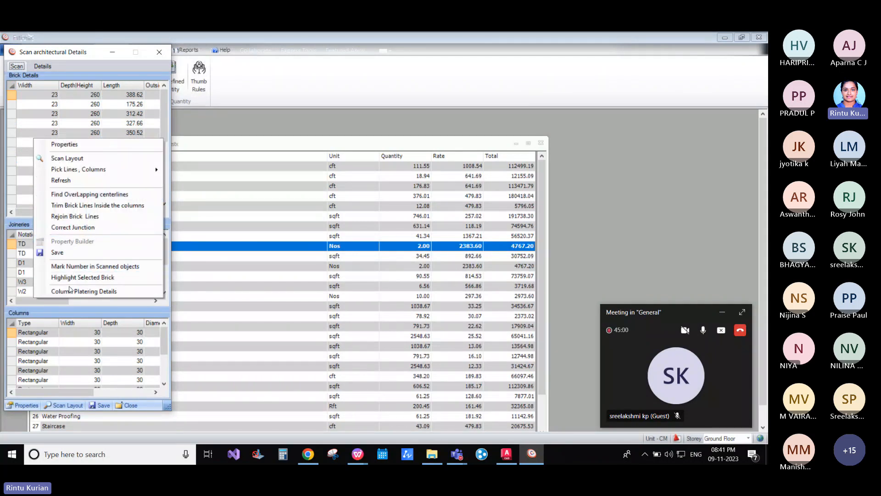
pyautogui.click(43, 66)
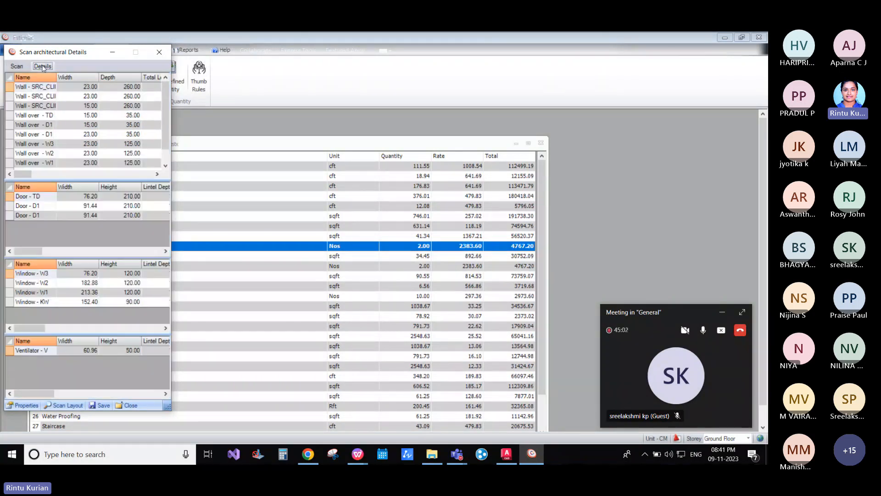
# Step: Open the Property Builder for the door details to examine the door formulas and dimensions, and close it
pyautogui.rightClick(49, 251)
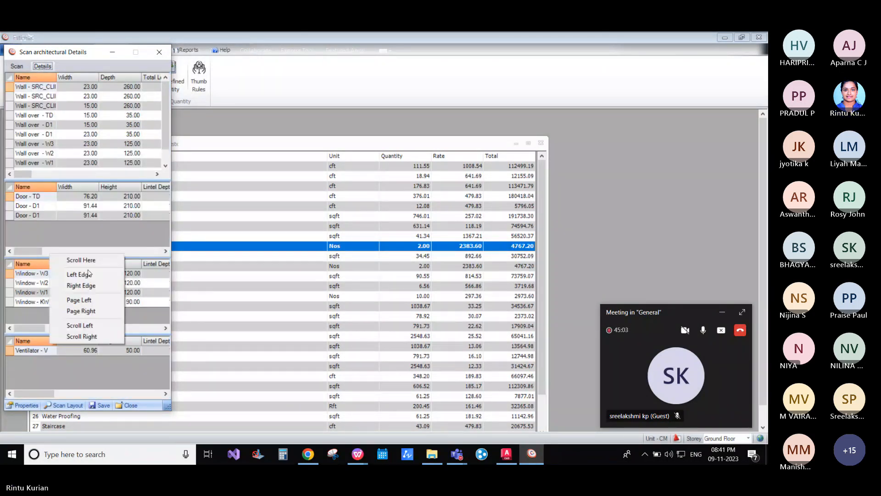
pyautogui.rightClick(55, 261)
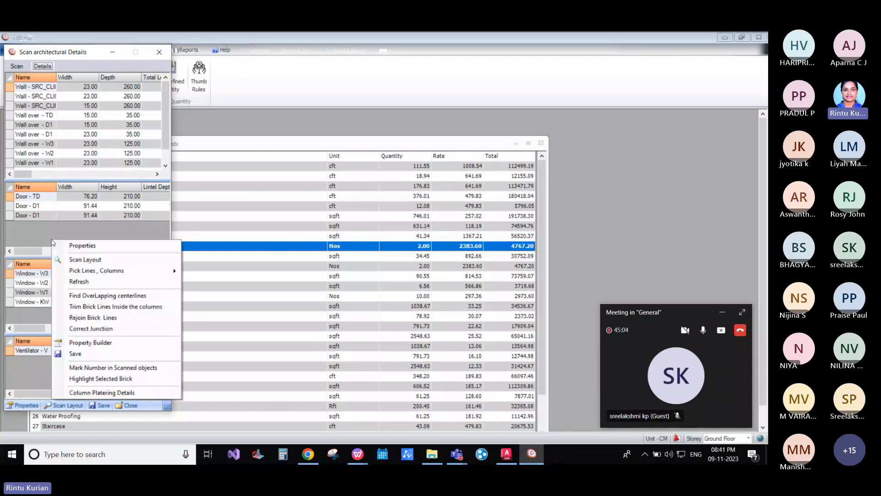
pyautogui.click(92, 343)
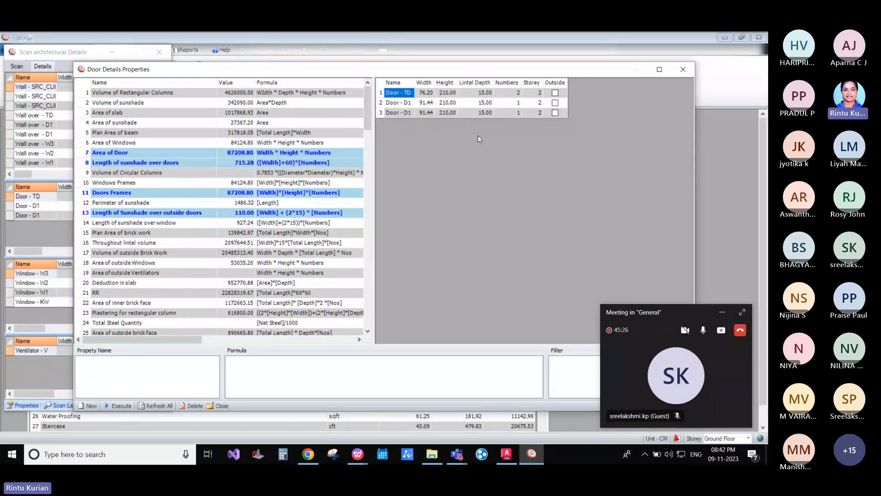
pyautogui.click(683, 69)
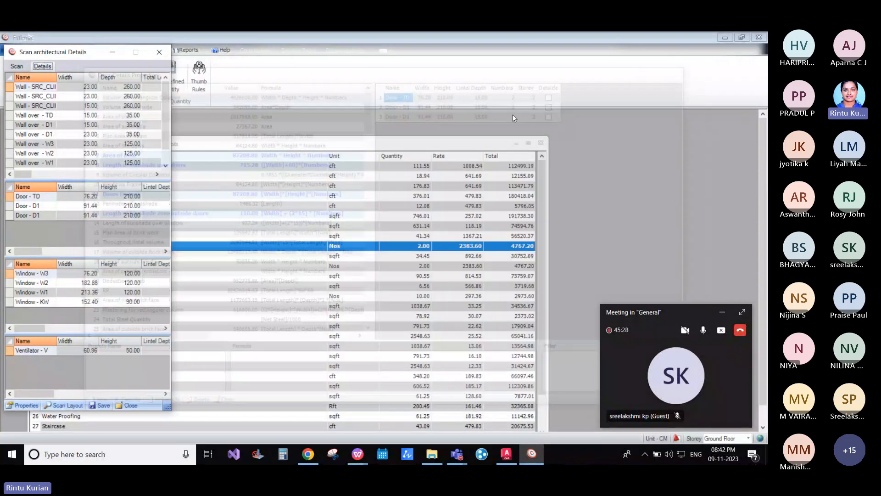
# Step: Examine the door details and the window details with their formulas and dimensions in the Property Builder, closing it after each
pyautogui.rightClick(85, 235)
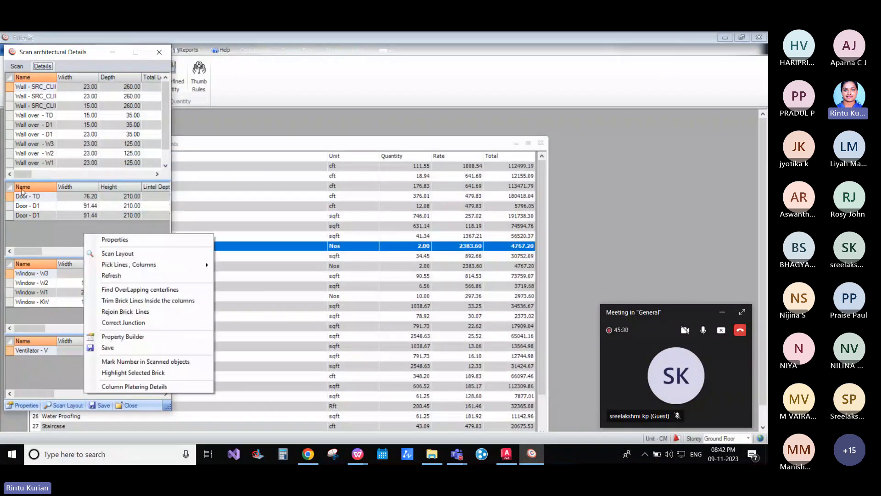
pyautogui.click(110, 338)
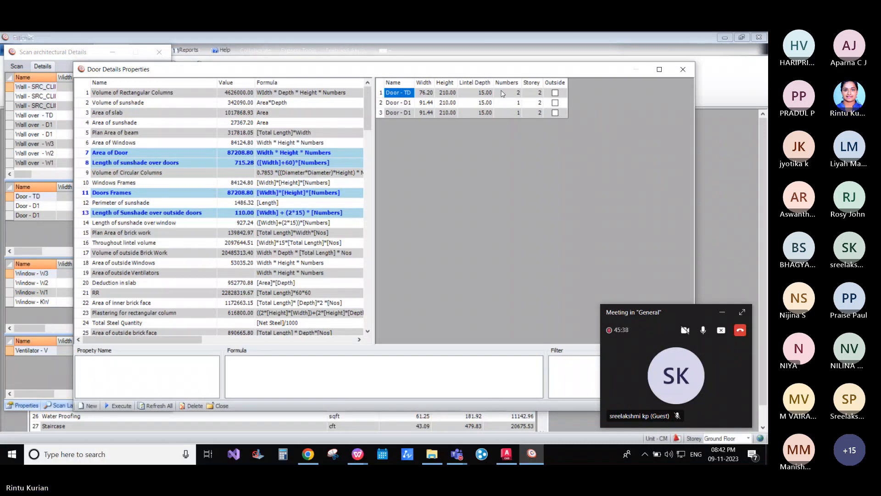
pyautogui.click(682, 69)
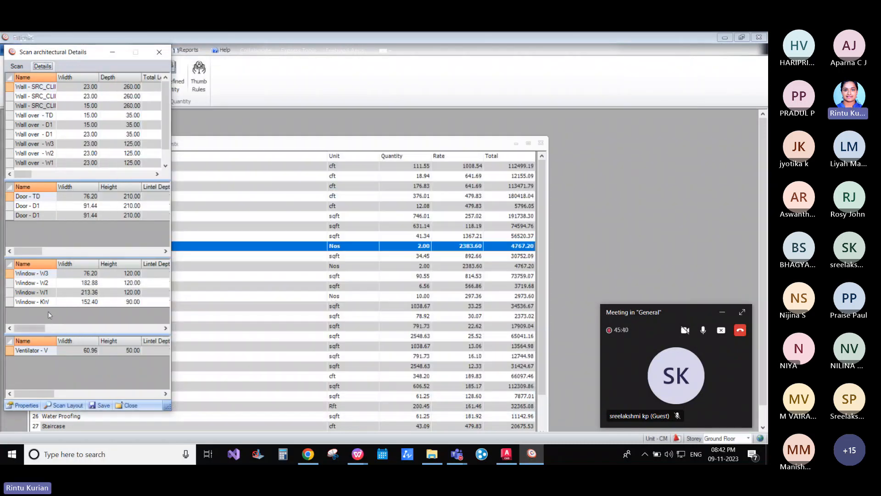
pyautogui.rightClick(49, 315)
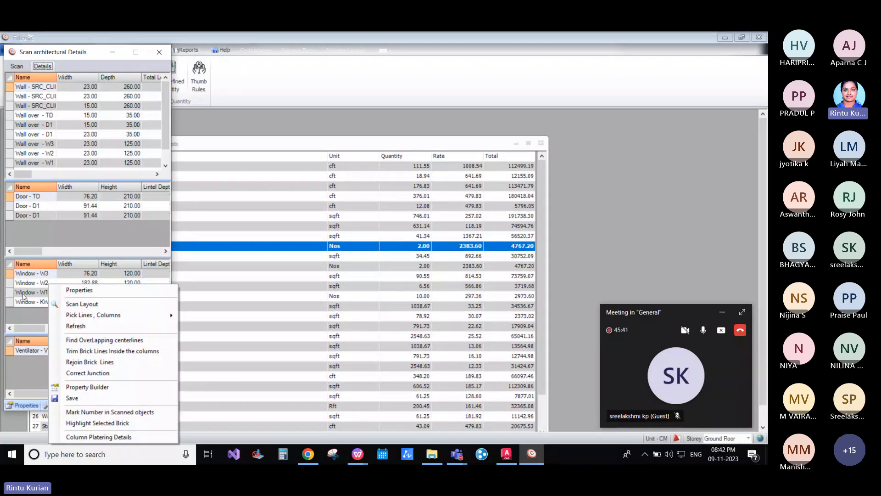
pyautogui.click(87, 386)
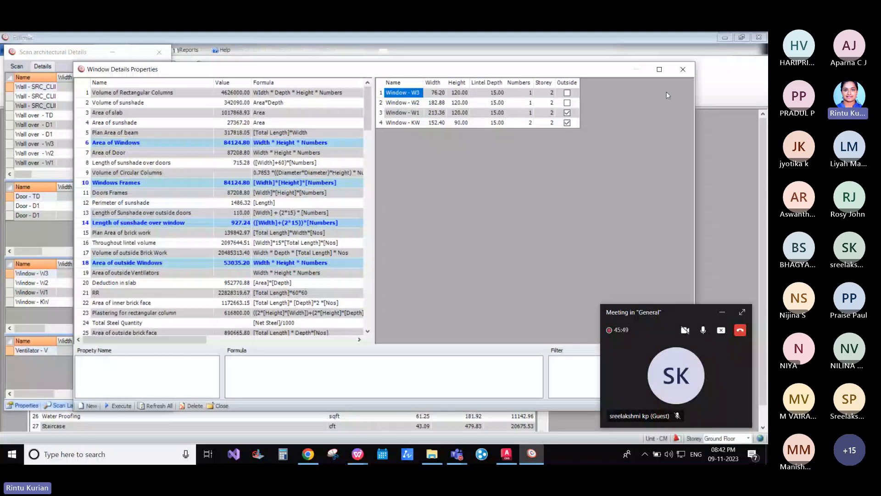
pyautogui.click(680, 72)
# Step: Open the Property Builder for the ventilator details to examine the ventilator formula and dimensions, and close it
pyautogui.rightClick(54, 378)
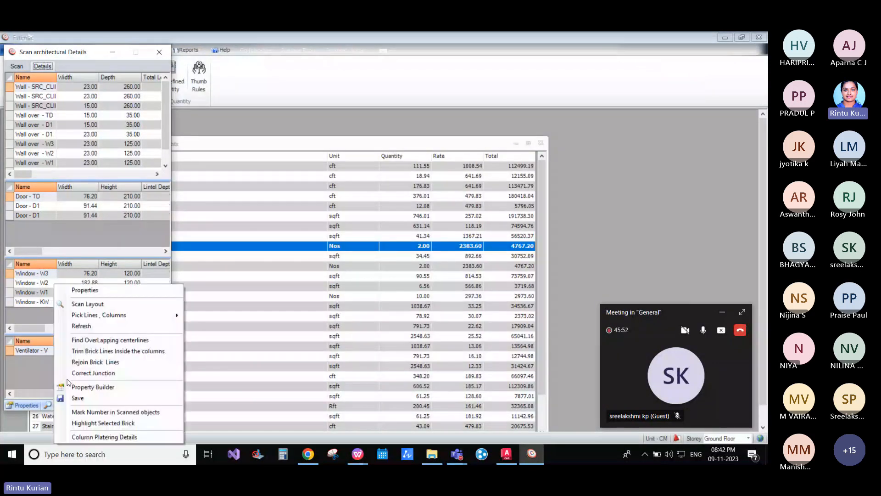
pyautogui.click(90, 387)
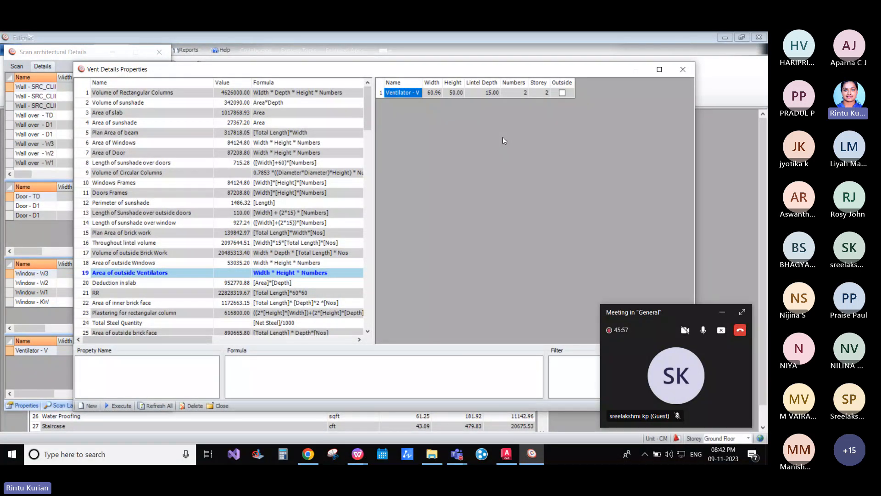
pyautogui.click(683, 69)
# Step: Open the Property Builder for the brick details and examine the formula and filter of the Area of outside Windows property
pyautogui.rightClick(74, 135)
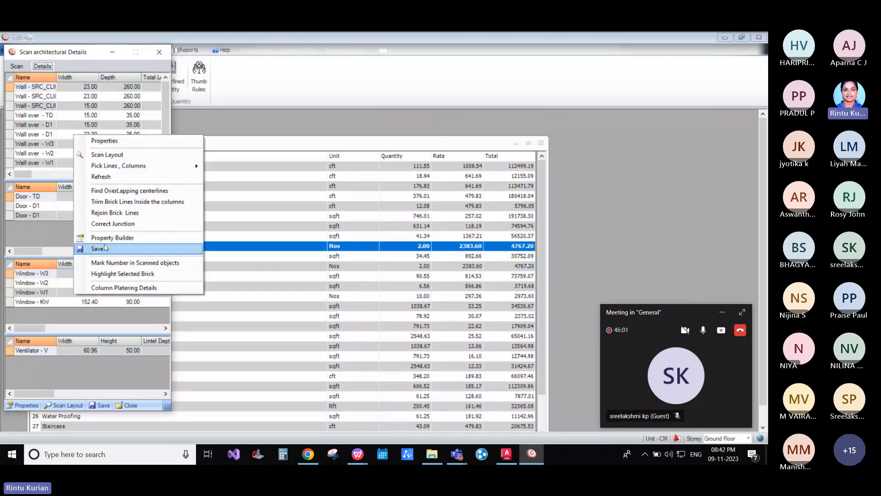
pyautogui.click(104, 242)
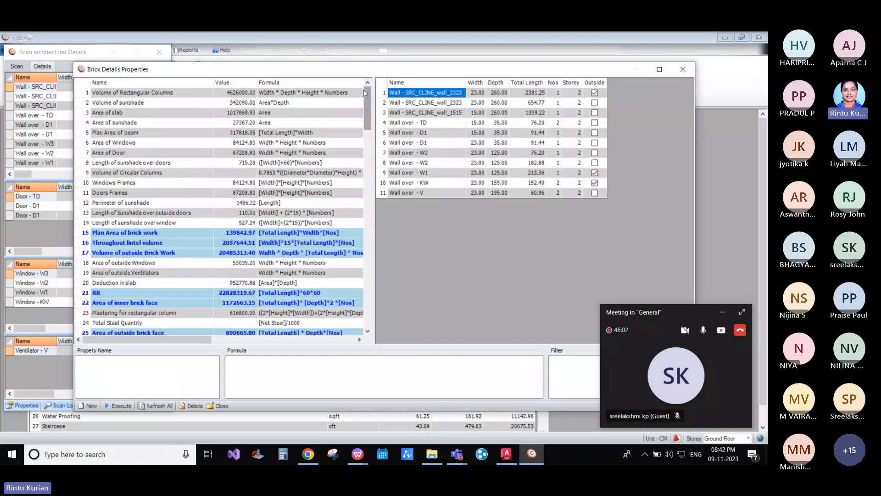
pyautogui.moveTo(420, 70); pyautogui.dragTo(426, 52)
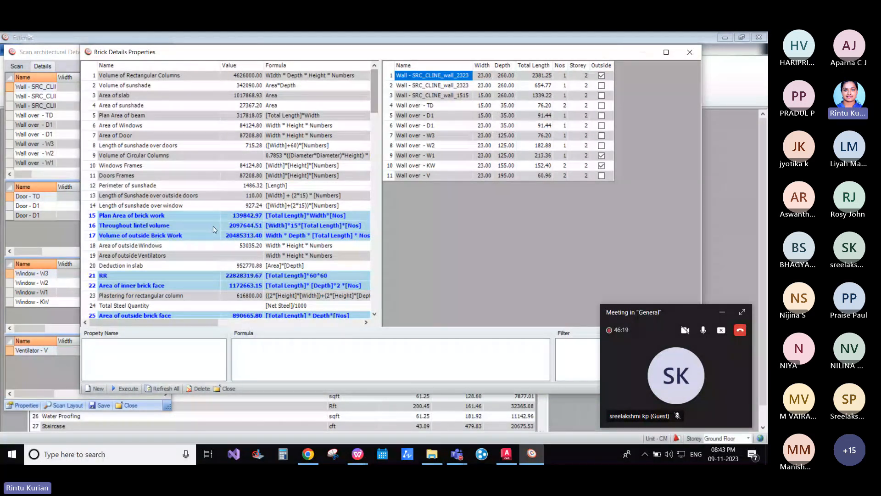
pyautogui.click(133, 248)
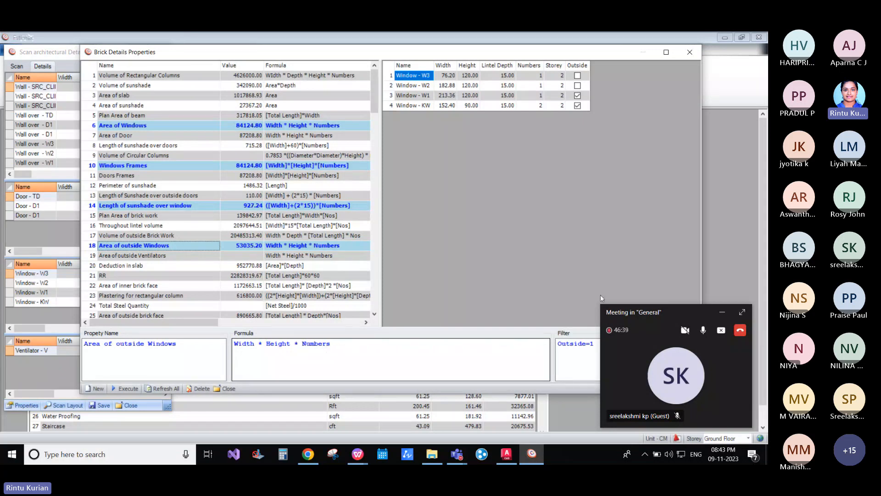
pyautogui.moveTo(672, 313); pyautogui.dragTo(666, 176)
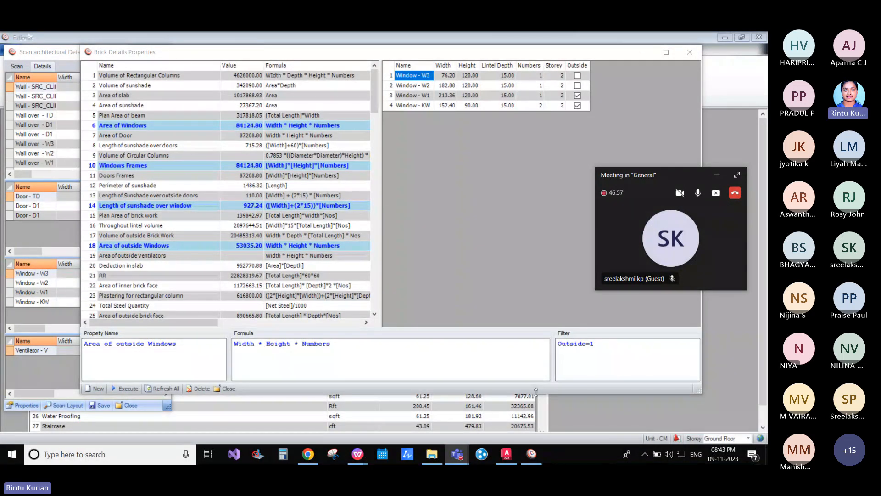
pyautogui.click(592, 354)
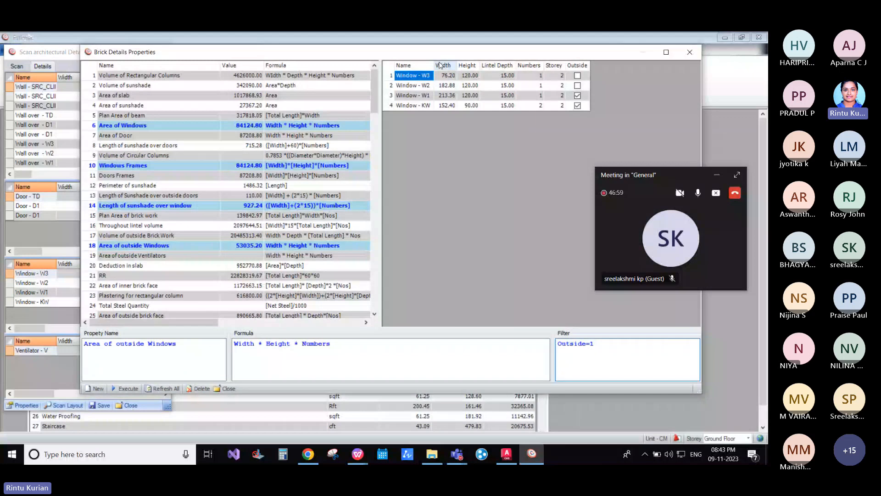
# Step: Try adding the conditions [Type] =5, [Type] =3 and [Type] =2 to the Area of slab property's filter, and remove them again
pyautogui.click(121, 95)
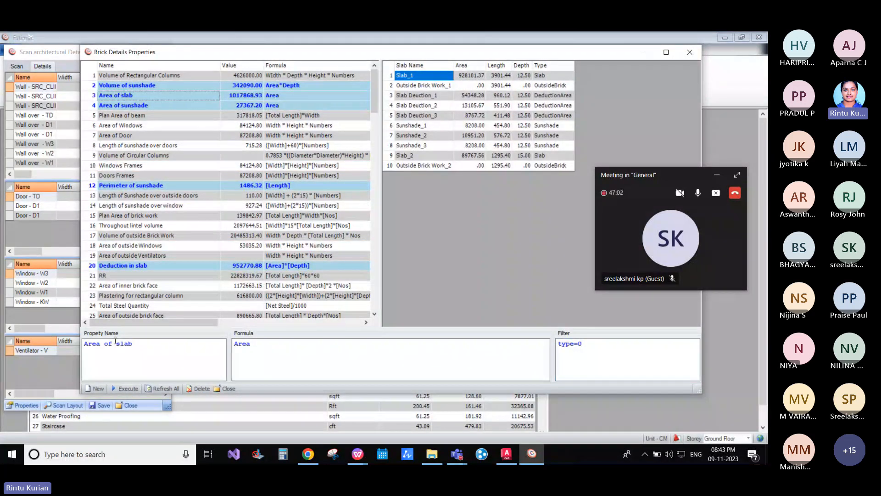
pyautogui.click(584, 346)
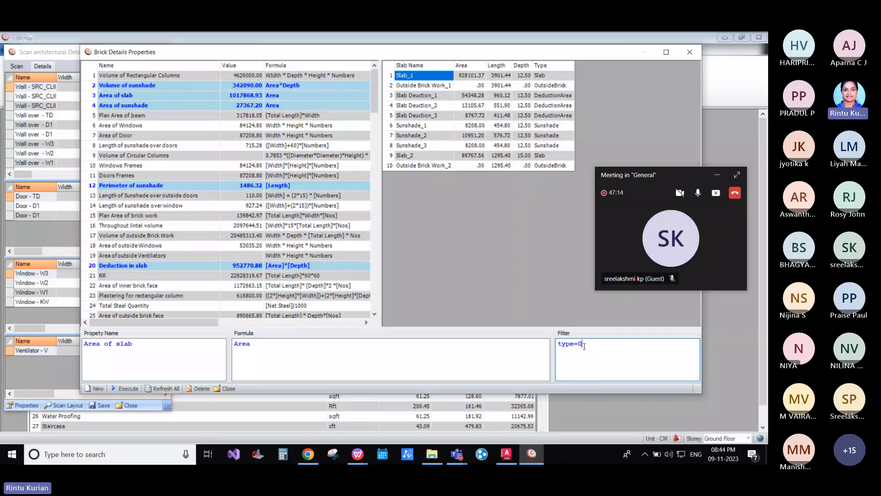
pyautogui.write(',')
pyautogui.click(552, 86)
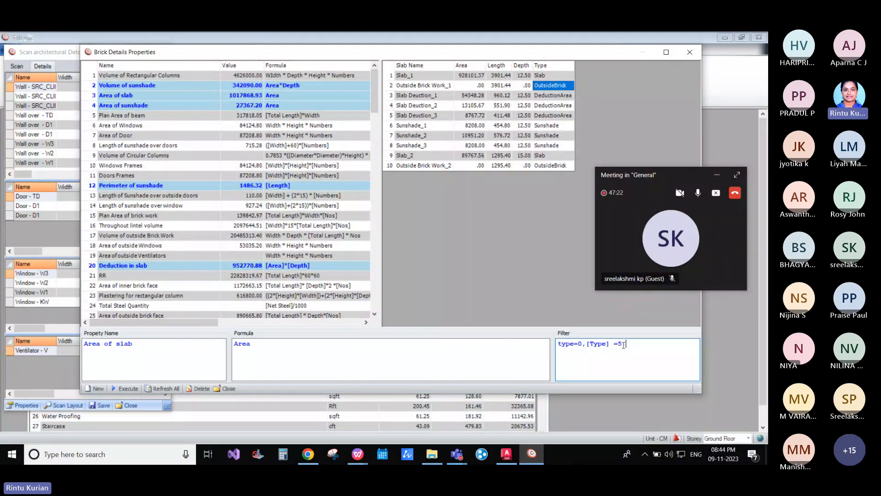
pyautogui.click(543, 97)
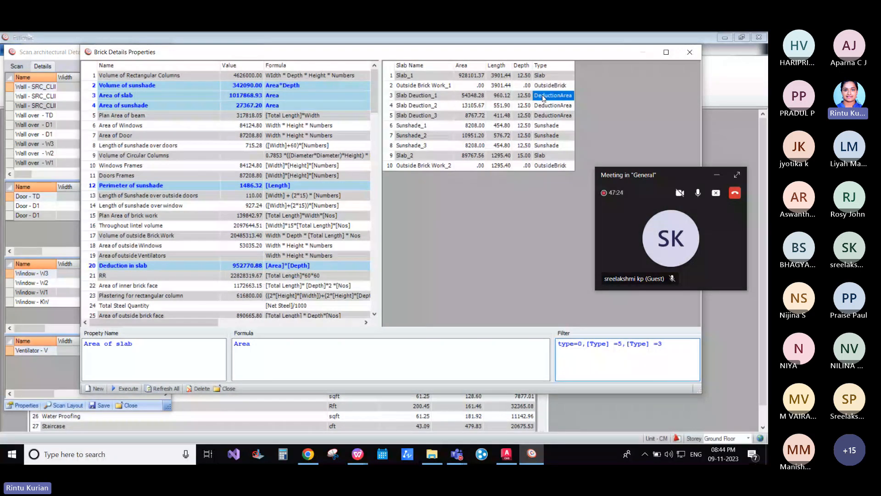
pyautogui.write(',')
pyautogui.doubleClick(552, 138)
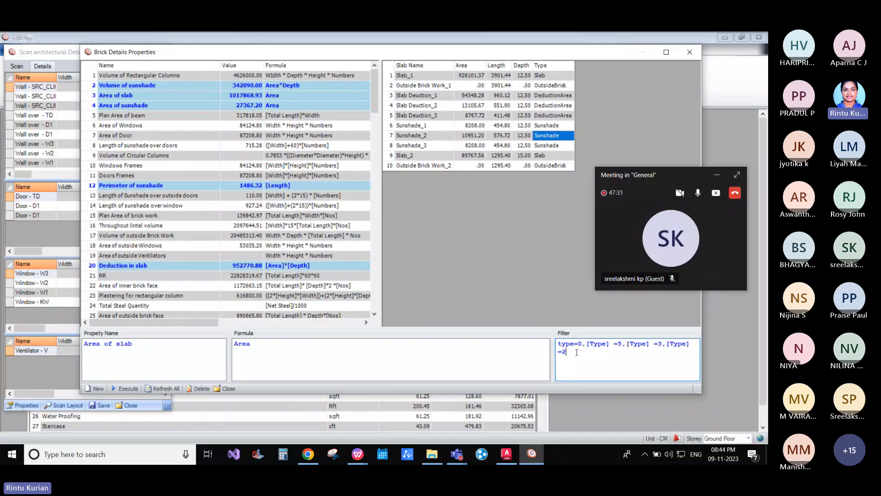
pyautogui.moveTo(576, 352)
pyautogui.mouseDown()
pyautogui.moveTo(559, 352)
pyautogui.moveTo(582, 344)
pyautogui.mouseUp()
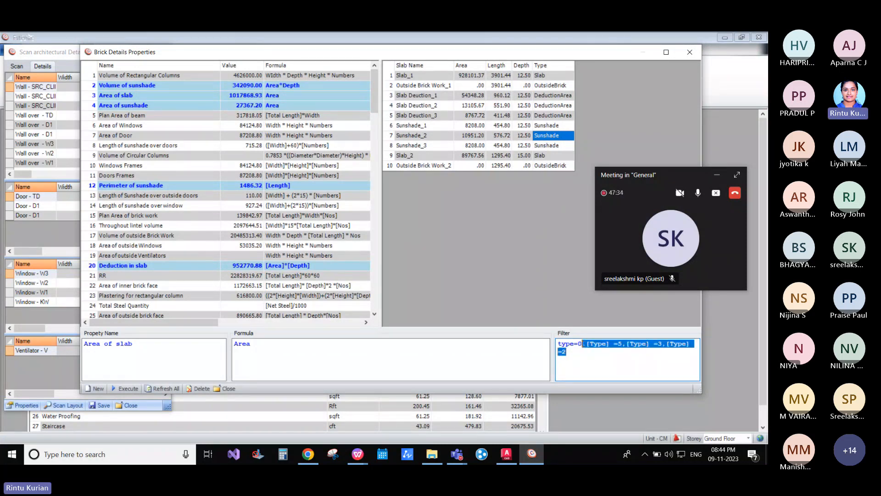
pyautogui.press('BackSpace')
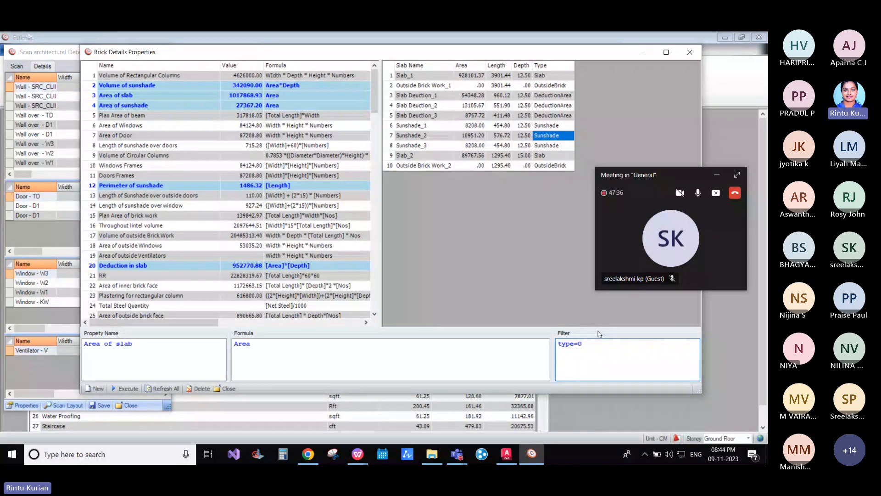
# Step: Try replacing the Area of slab property's filter with [Type] =0or[Type] =2 to combine slab and sunshade
pyautogui.hotkey('ctrl', 'a')
pyautogui.press('Delete')
pyautogui.click(550, 76)
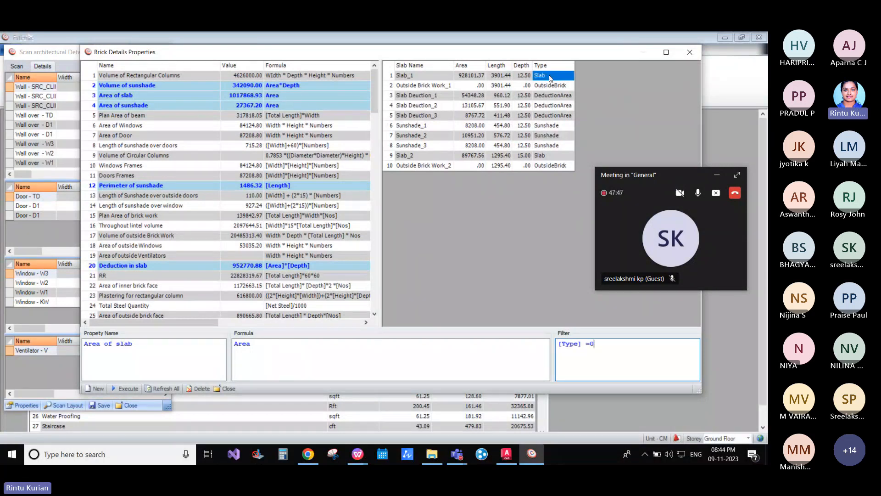
pyautogui.write('or')
pyautogui.click(540, 126)
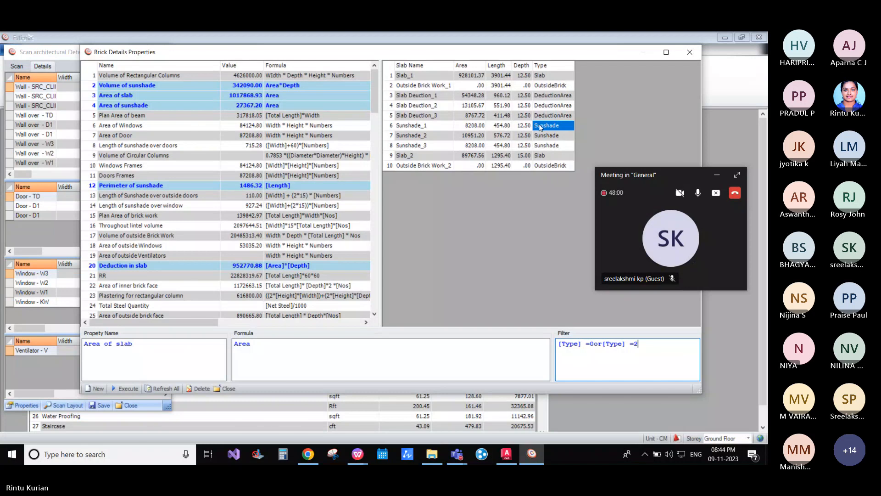
# Step: Start a new property named "Combined area of slab and sunshade" with the formula [Area]
pyautogui.click(95, 389)
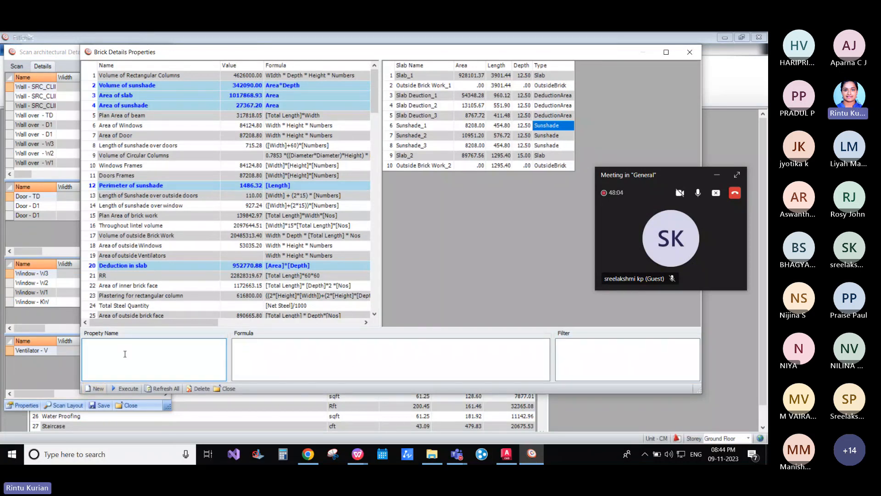
pyautogui.write('Combined')
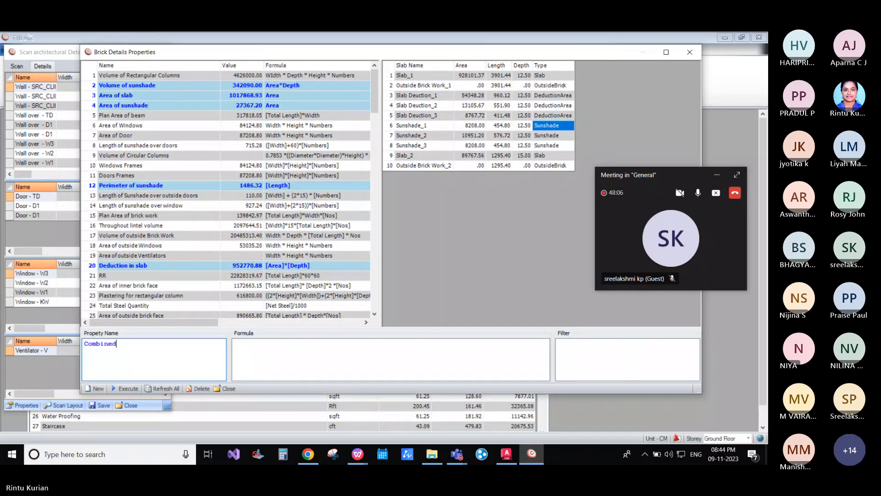
pyautogui.write(' area of')
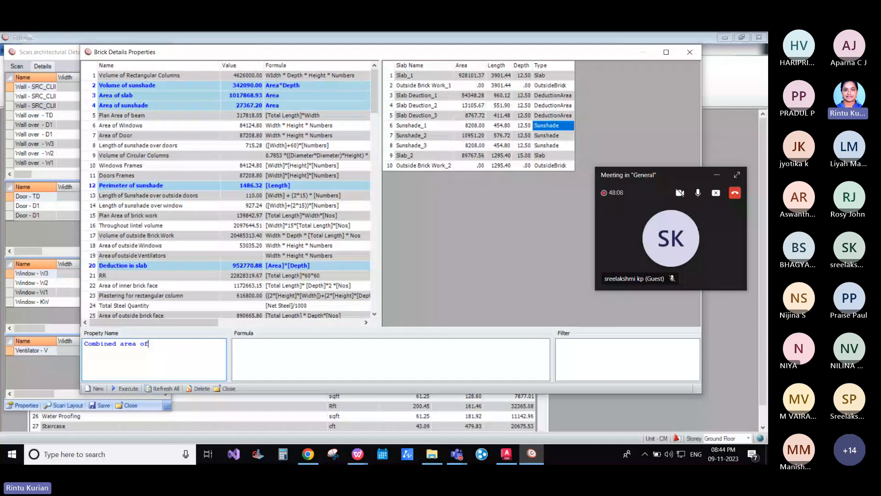
pyautogui.write(' slab and sunshade')
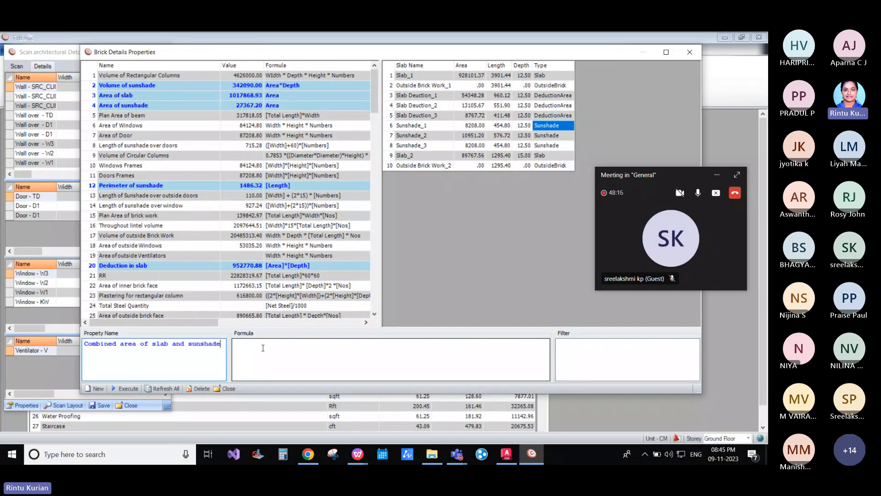
pyautogui.press('Tab')
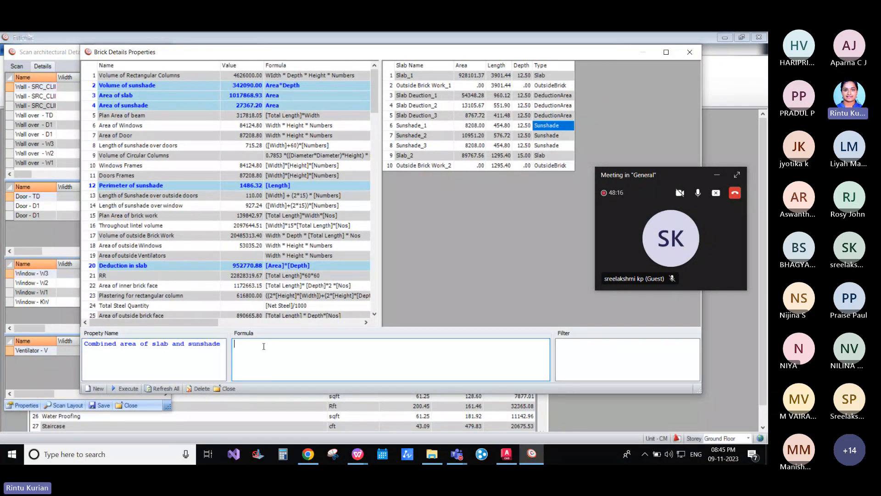
pyautogui.doubleClick(469, 76)
# Step: Set the new property's filter to [Type] =0or[Type] =2 for slabs and sunshades, and execute it to add the property
pyautogui.click(626, 357)
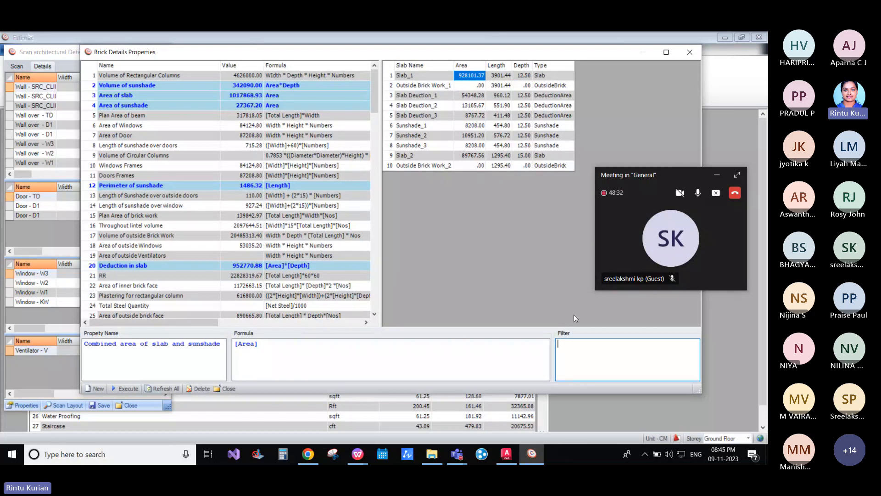
pyautogui.click(548, 78)
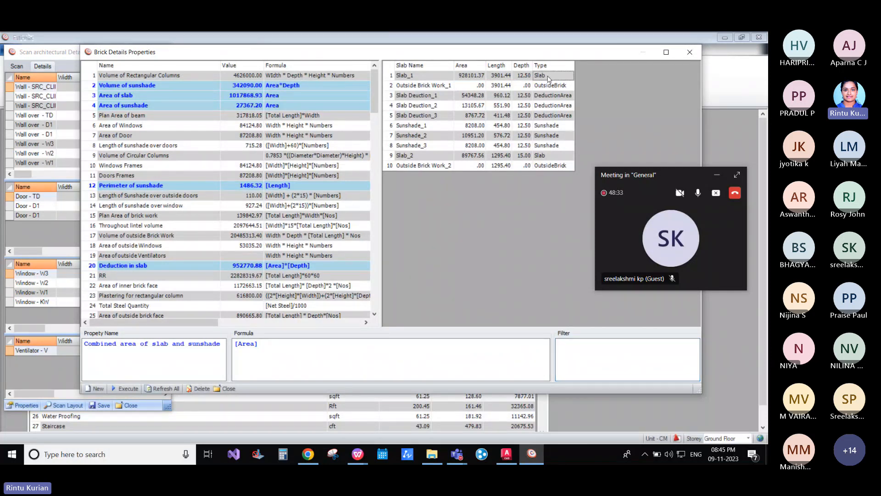
pyautogui.doubleClick(548, 78)
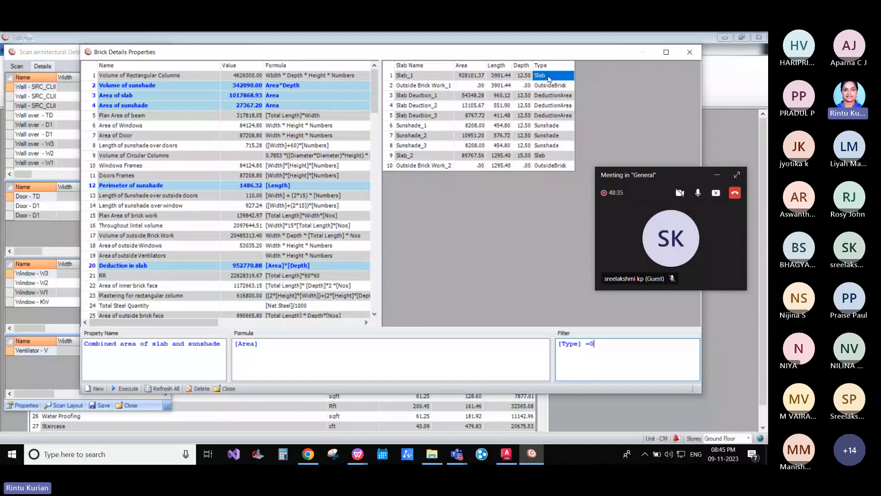
pyautogui.write('or')
pyautogui.doubleClick(539, 127)
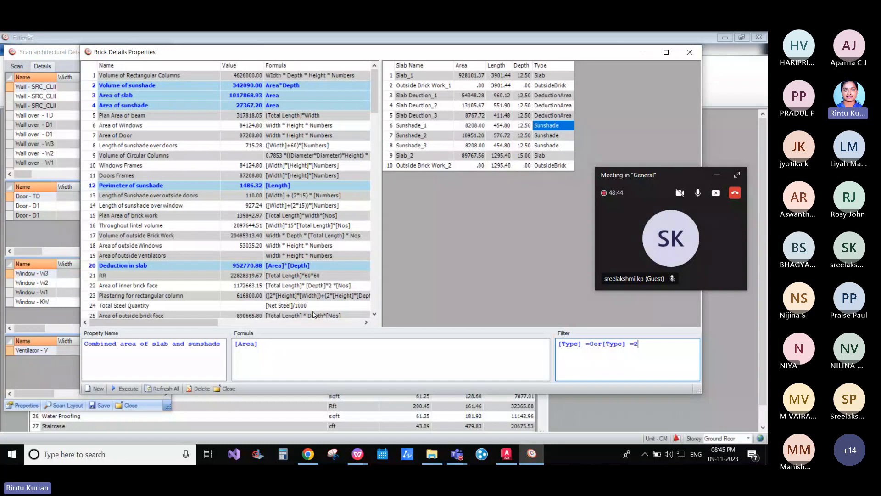
pyautogui.click(105, 389)
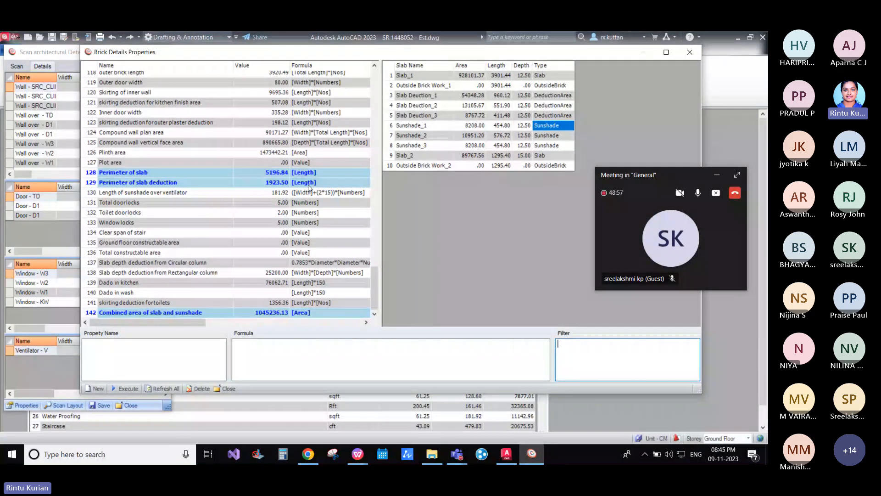
# Step: Close the Property Builder and the scanned architectural details, and open the work sub groups
pyautogui.click(689, 53)
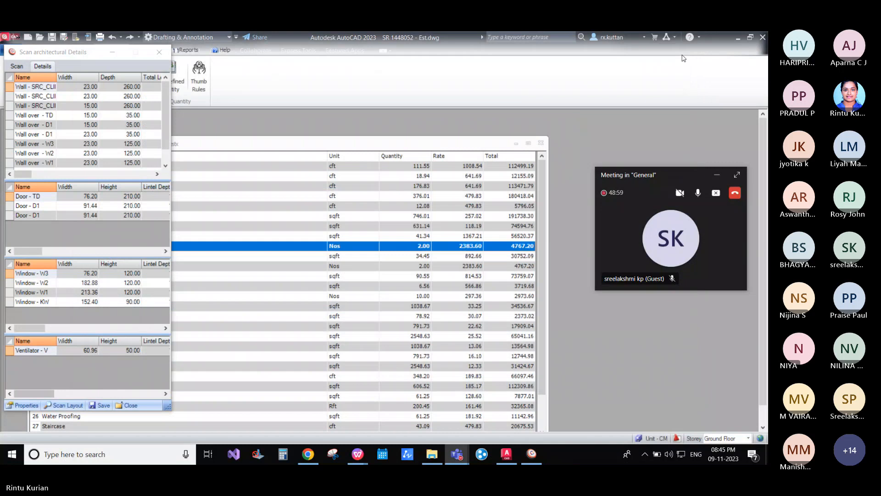
pyautogui.click(159, 52)
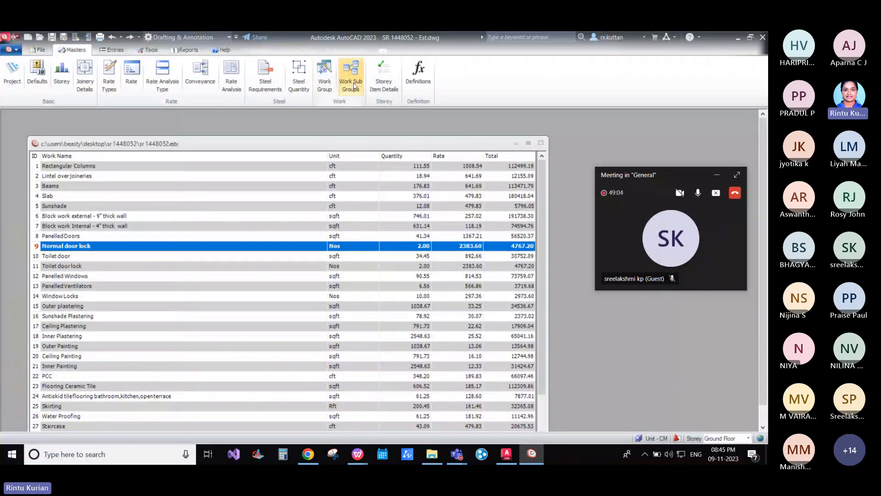
pyautogui.click(354, 86)
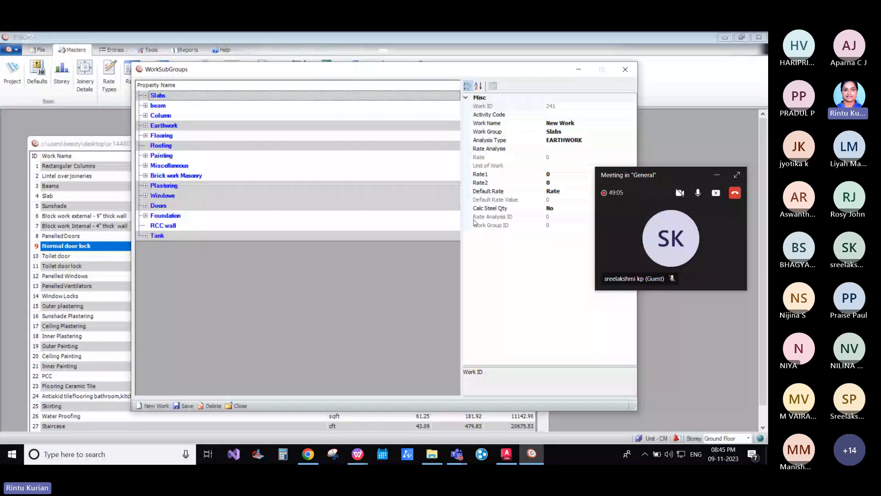
# Step: Close the work sub groups, open the definitions, and try replacing the Slab work's formula with [Combined area of slab and sunshade]
pyautogui.click(625, 69)
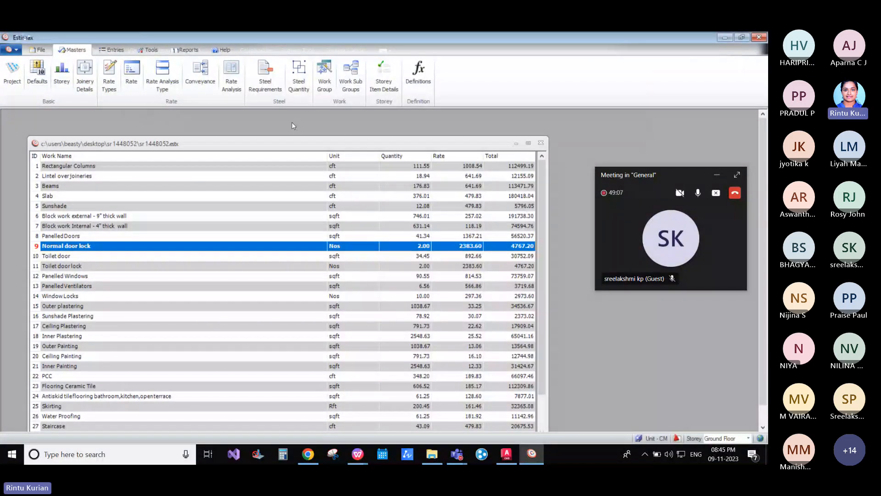
pyautogui.click(425, 81)
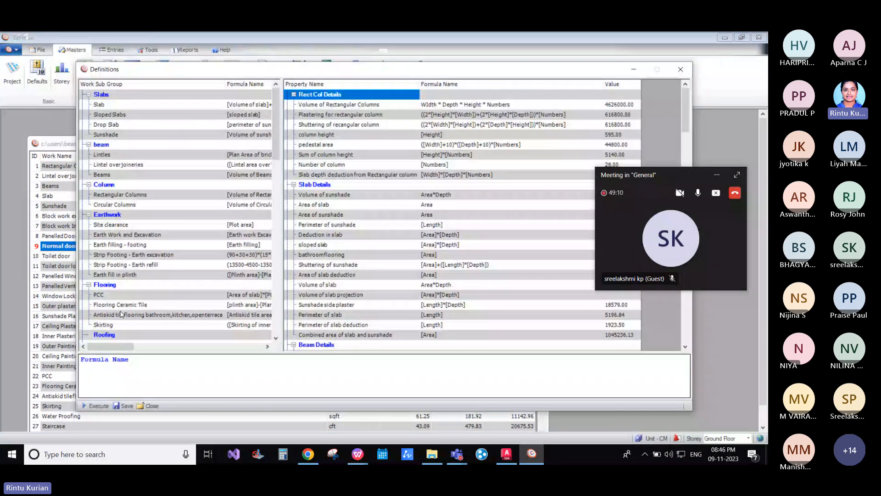
pyautogui.click(121, 314)
pyautogui.click(207, 105)
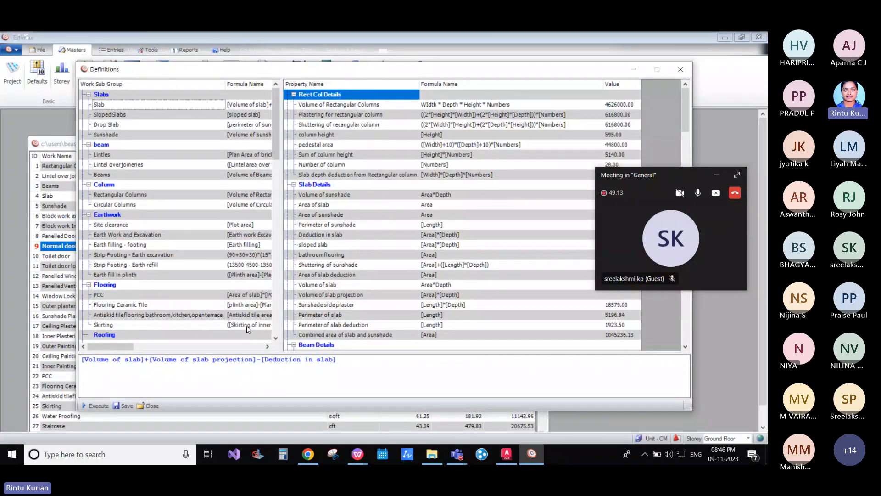
pyautogui.hotkey('ctrl', 'a')
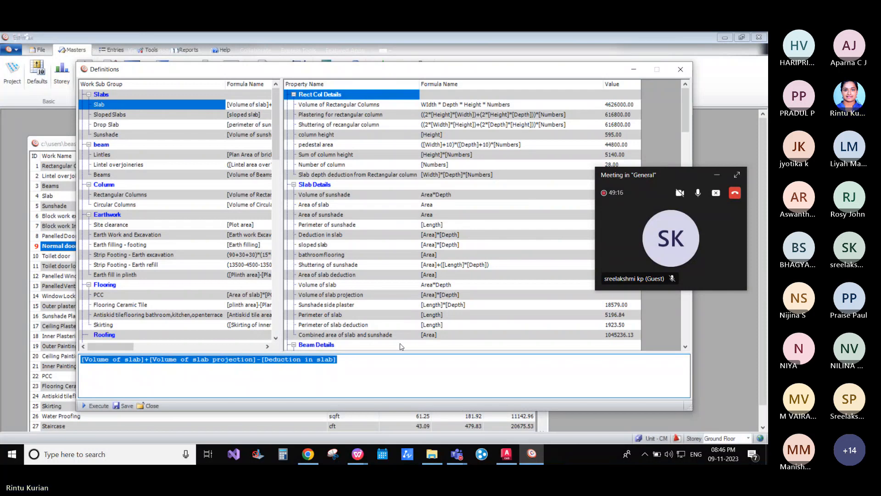
pyautogui.press('Delete')
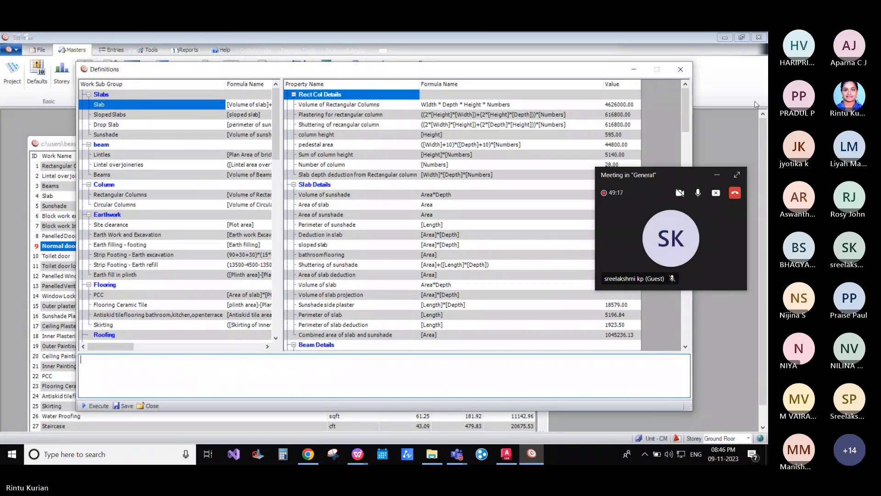
pyautogui.moveTo(685, 96); pyautogui.dragTo(654, 98)
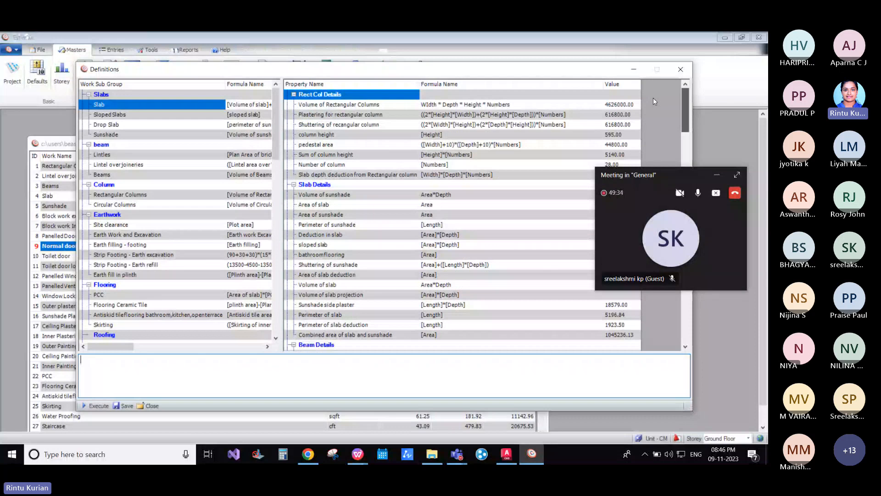
pyautogui.moveTo(682, 118); pyautogui.dragTo(682, 127)
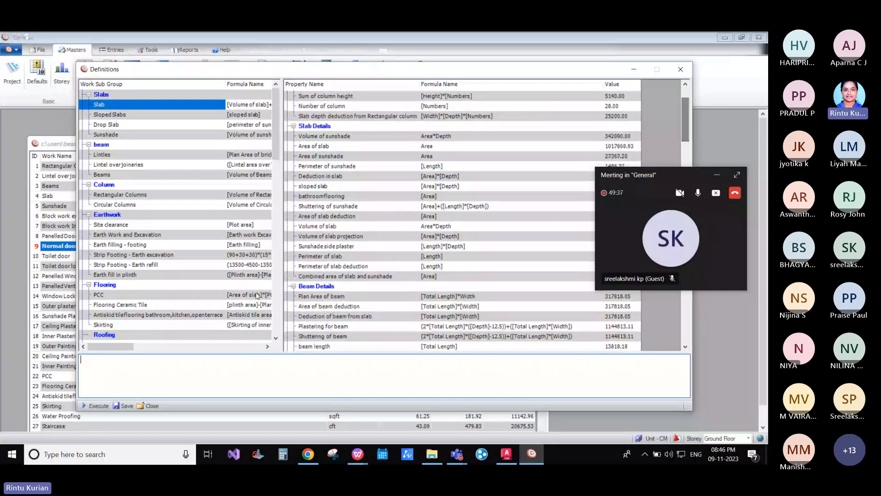
pyautogui.doubleClick(339, 279)
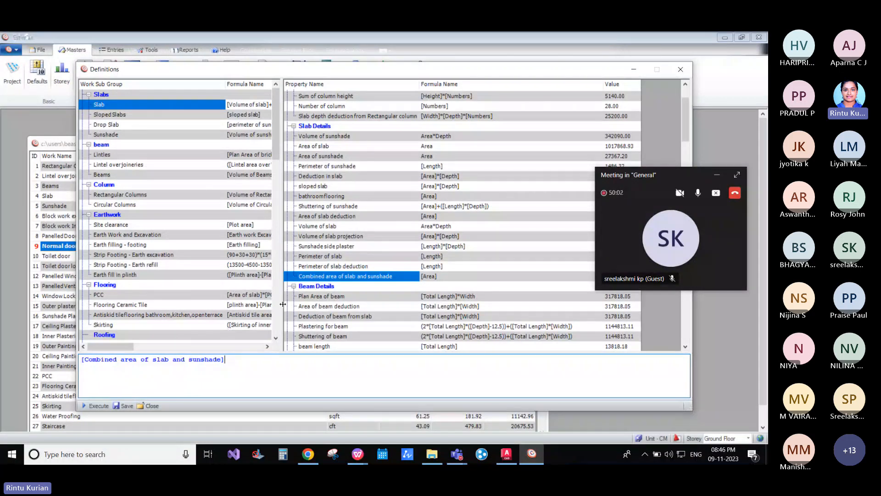
# Step: Widen the work formula list and examine the Drop Slab formula, including its 50 multiplier
pyautogui.moveTo(283, 304); pyautogui.dragTo(508, 304)
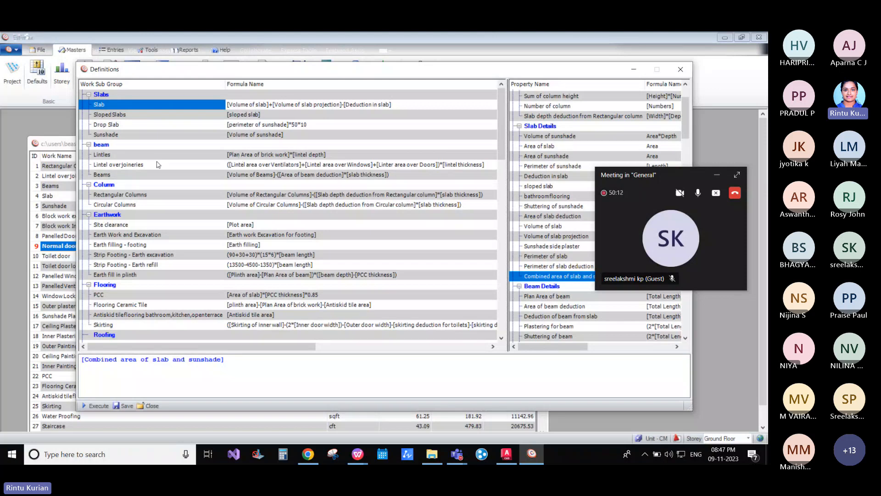
pyautogui.click(138, 131)
pyautogui.click(170, 126)
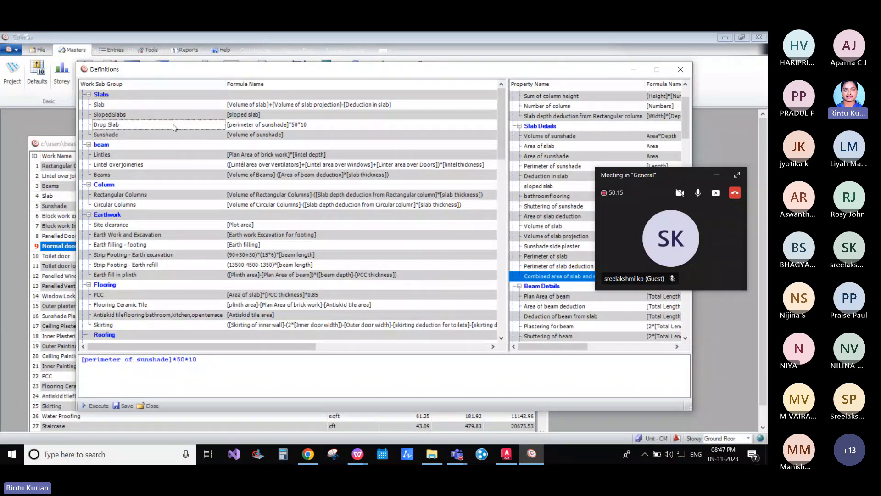
pyautogui.click(308, 127)
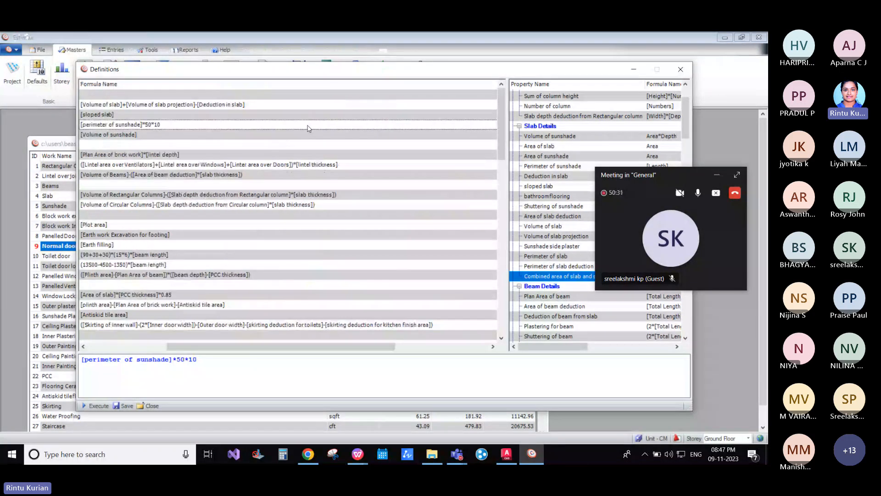
pyautogui.moveTo(179, 359); pyautogui.dragTo(181, 359)
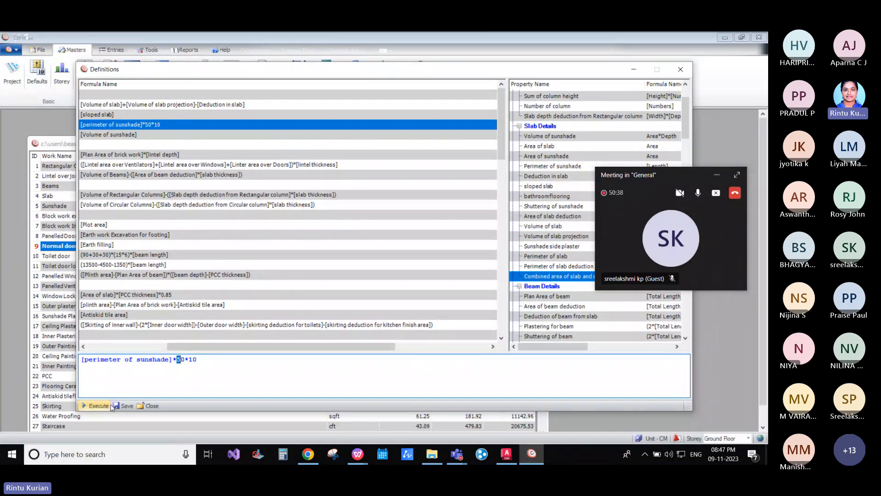
pyautogui.moveTo(182, 346); pyautogui.dragTo(110, 355)
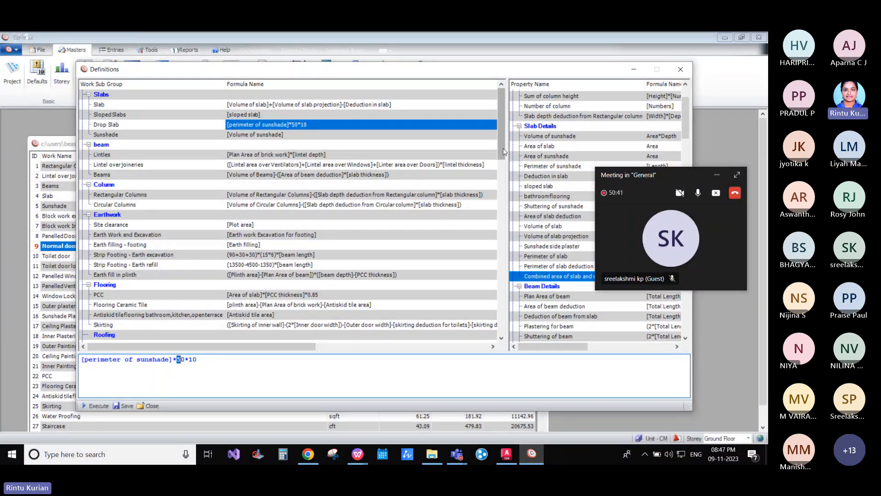
# Step: Examine the Wall Tiling(DADO) work's formula and locate the dado properties it uses in the property list
pyautogui.moveTo(503, 151)
pyautogui.mouseDown()
pyautogui.moveTo(490, 327)
pyautogui.moveTo(500, 258)
pyautogui.moveTo(500, 301)
pyautogui.moveTo(496, 198)
pyautogui.mouseUp()
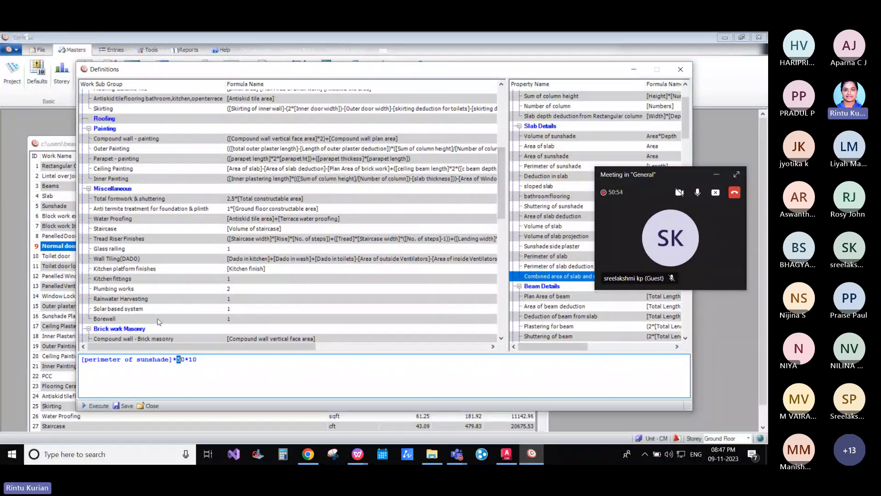
pyautogui.click(111, 258)
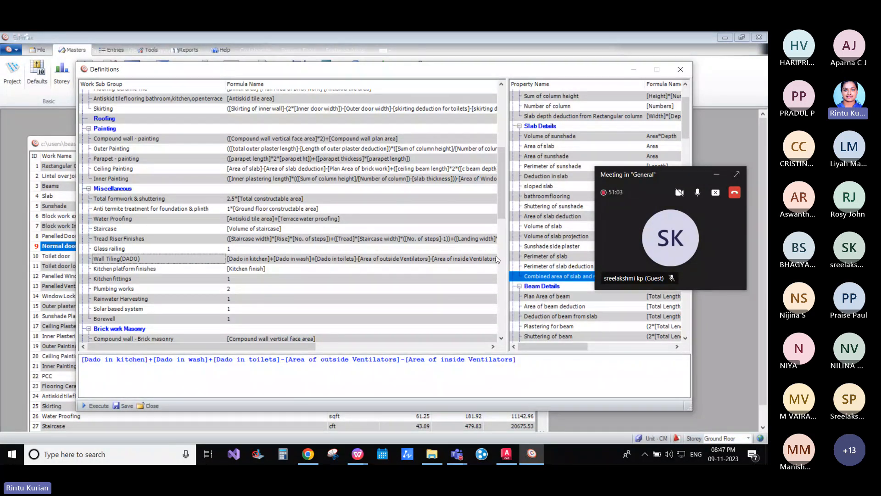
pyautogui.moveTo(502, 256); pyautogui.dragTo(314, 268)
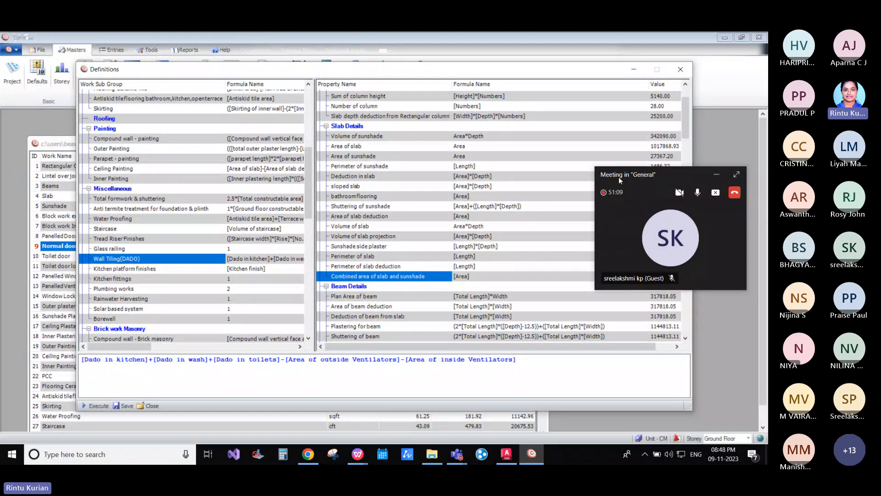
pyautogui.moveTo(619, 177); pyautogui.dragTo(178, 124)
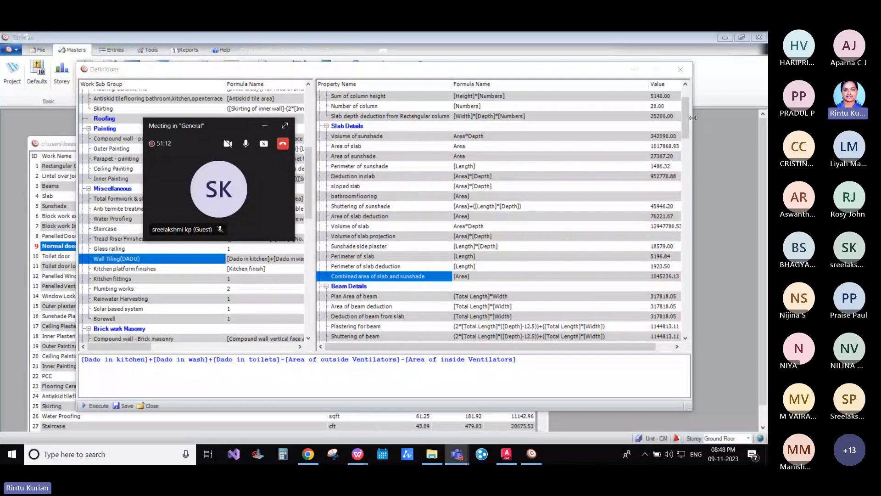
pyautogui.moveTo(687, 117); pyautogui.dragTo(682, 265)
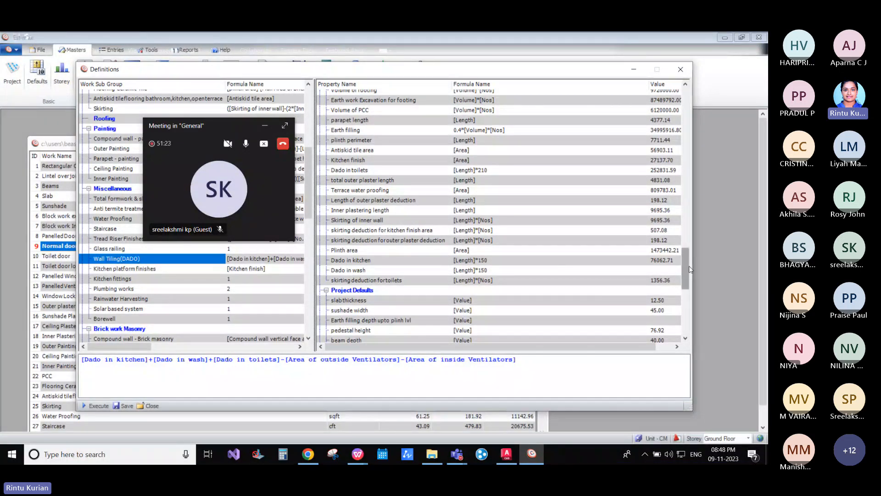
pyautogui.moveTo(690, 270)
pyautogui.mouseDown()
pyautogui.moveTo(690, 196)
pyautogui.moveTo(688, 298)
pyautogui.moveTo(682, 265)
pyautogui.mouseUp()
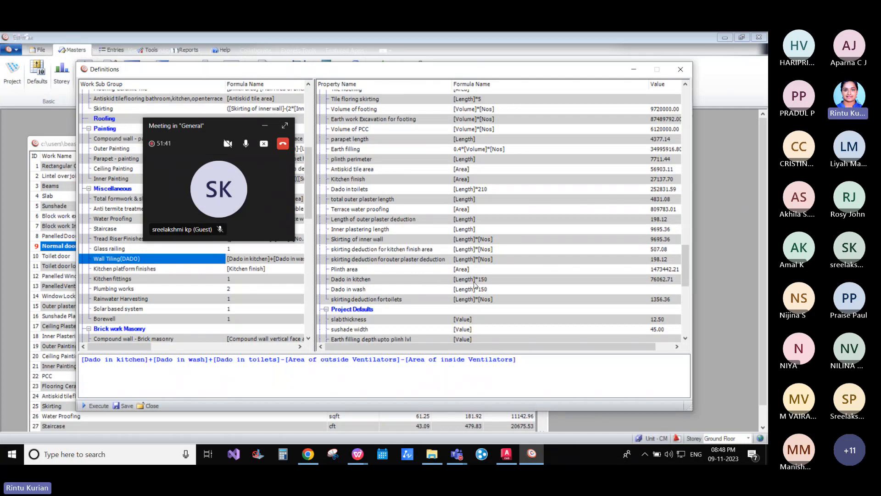
# Step: Examine the Dado in kitchen property's formula and filter in the Property Builder, and close the definition windows
pyautogui.rightClick(425, 280)
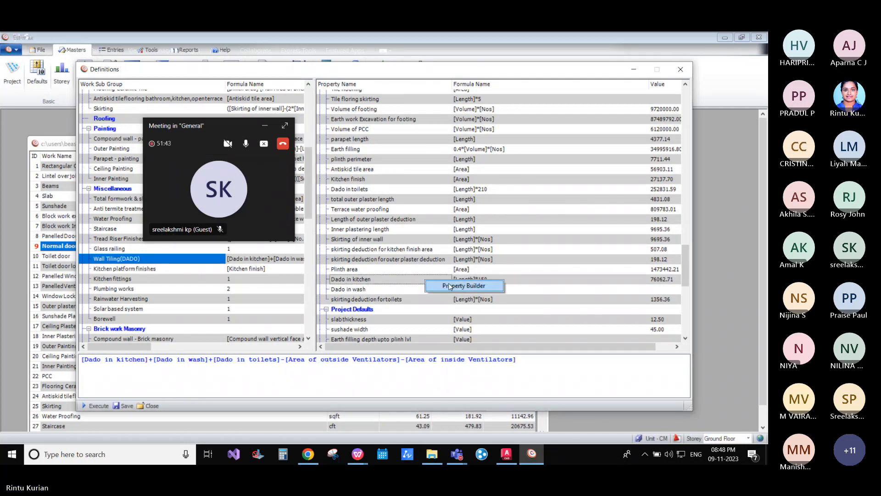
pyautogui.click(450, 287)
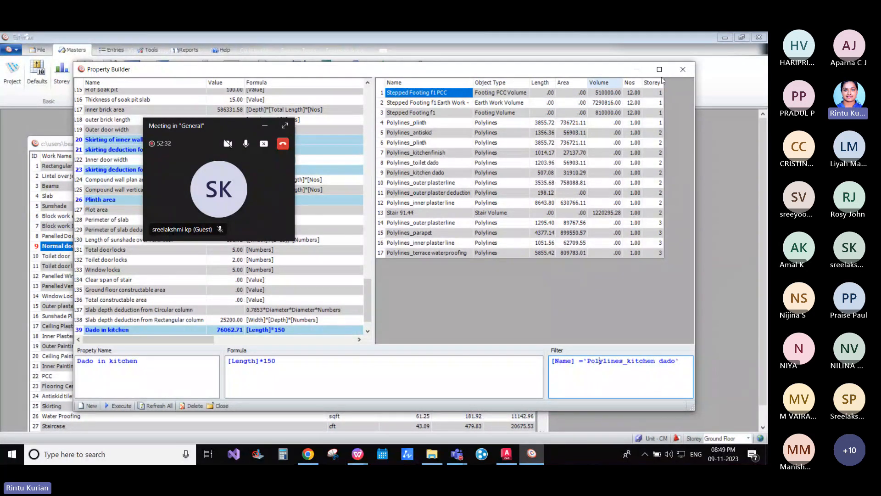
pyautogui.click(678, 74)
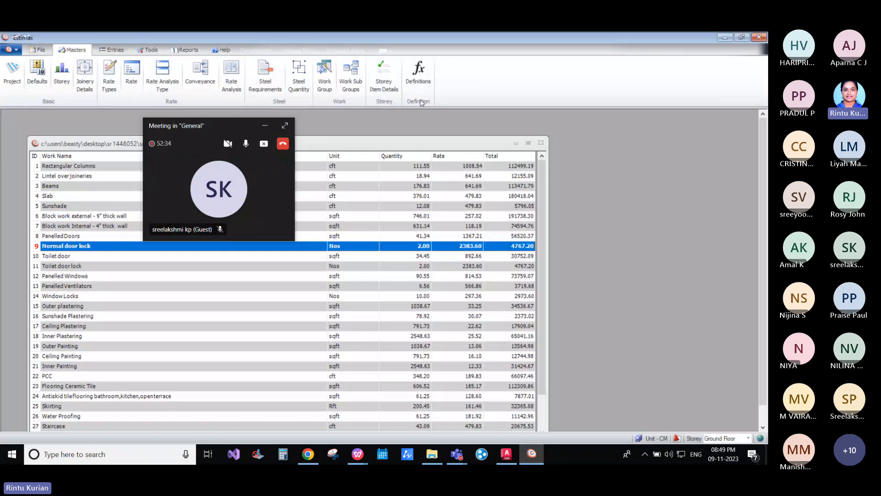
# Step: Open the definition of the Beams work from the work list and select its Volume of Beams property
pyautogui.rightClick(44, 162)
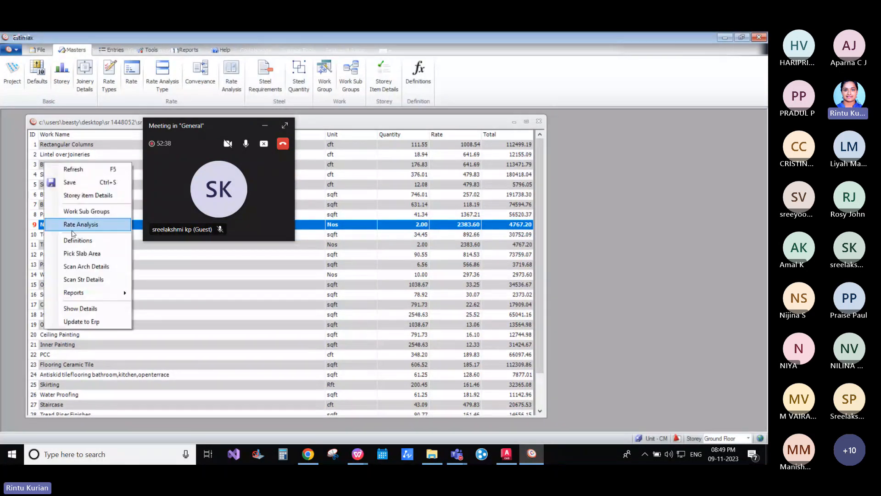
pyautogui.click(144, 375)
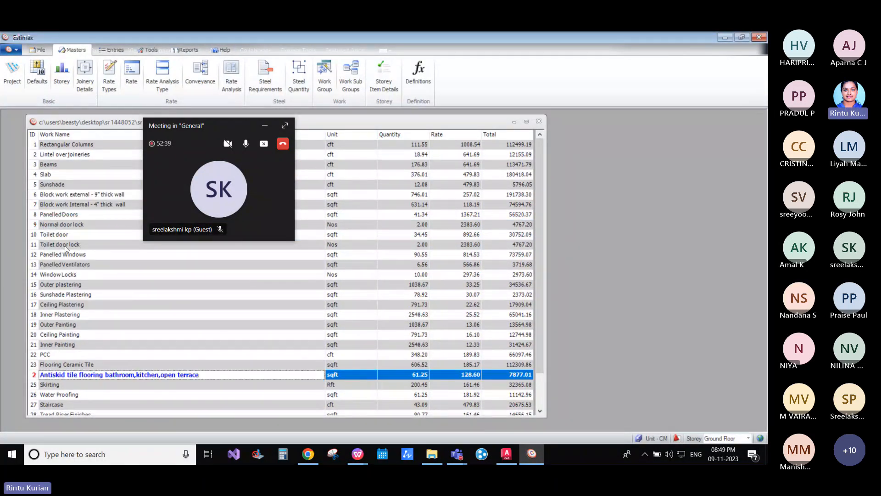
pyautogui.click(55, 166)
pyautogui.rightClick(55, 169)
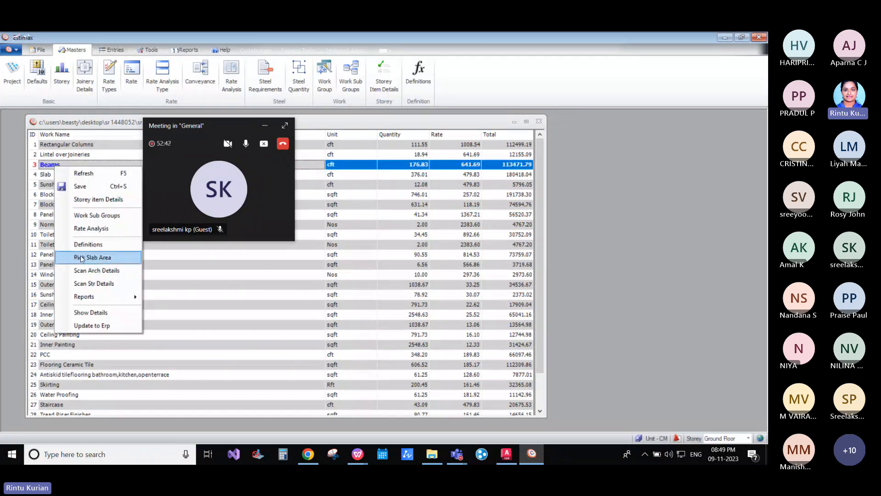
pyautogui.click(87, 247)
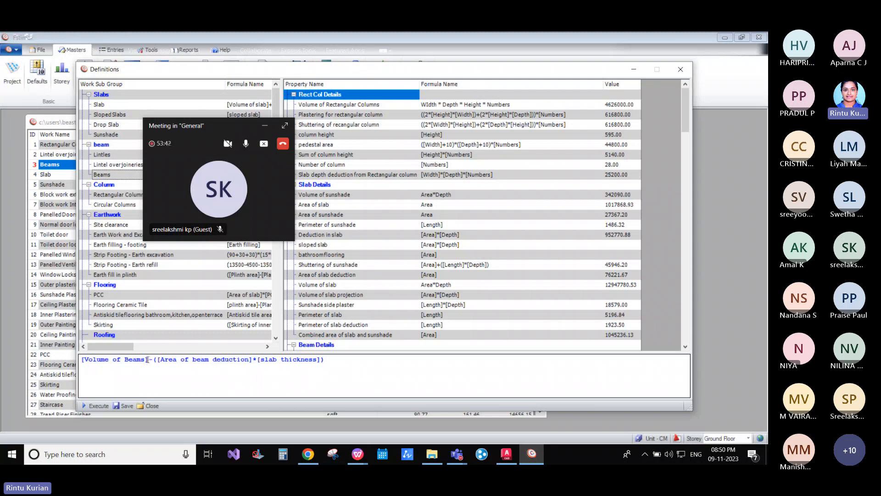
pyautogui.scroll(-6, 329, 228)
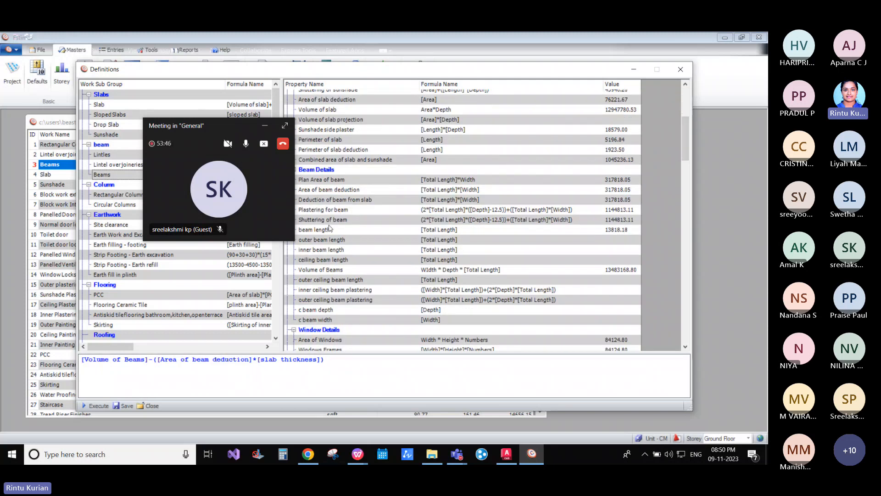
pyautogui.click(310, 270)
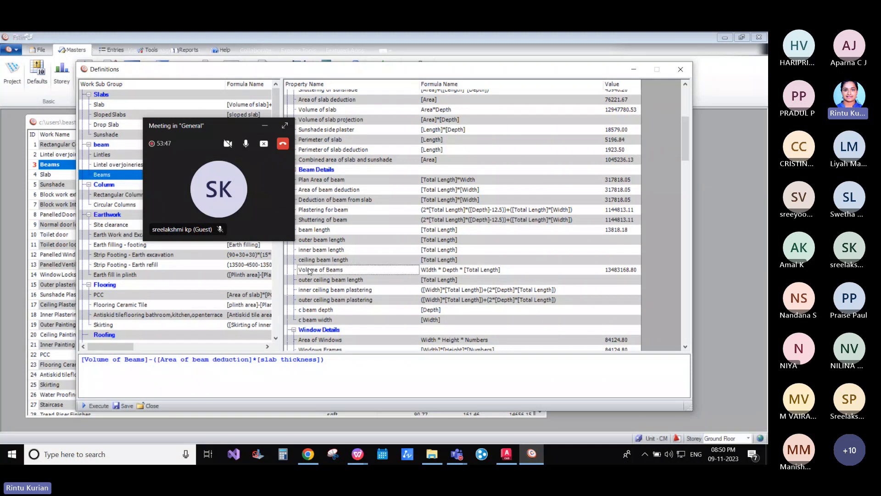
# Step: Examine the Volume of Beams formula, value and beam entries in the Property Builder, and close the builder and the definitions
pyautogui.doubleClick(367, 271)
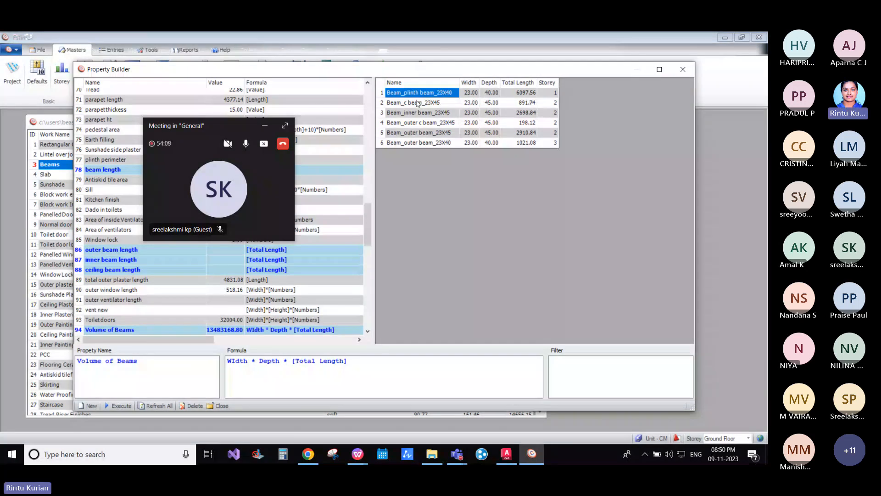
pyautogui.moveTo(381, 94); pyautogui.dragTo(535, 153)
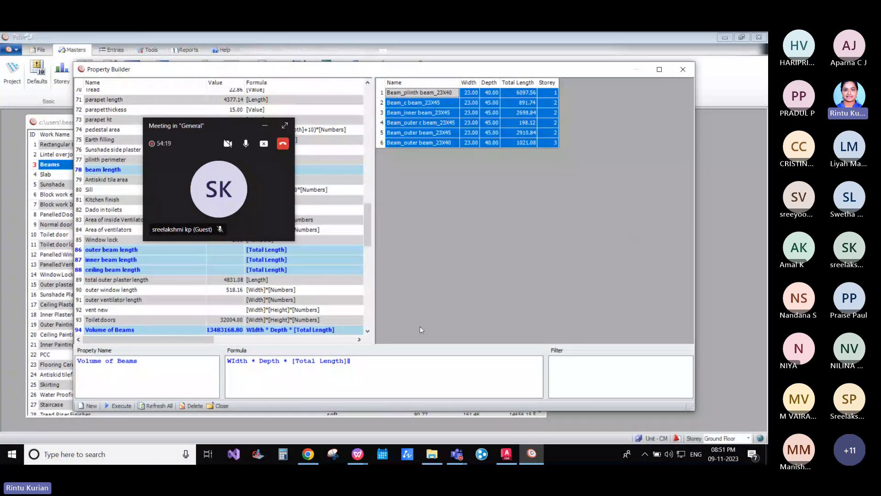
pyautogui.click(236, 330)
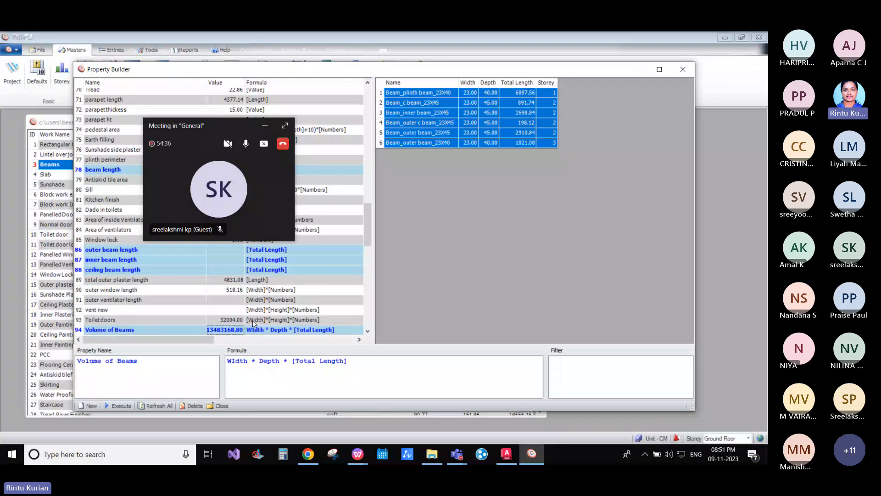
pyautogui.click(689, 72)
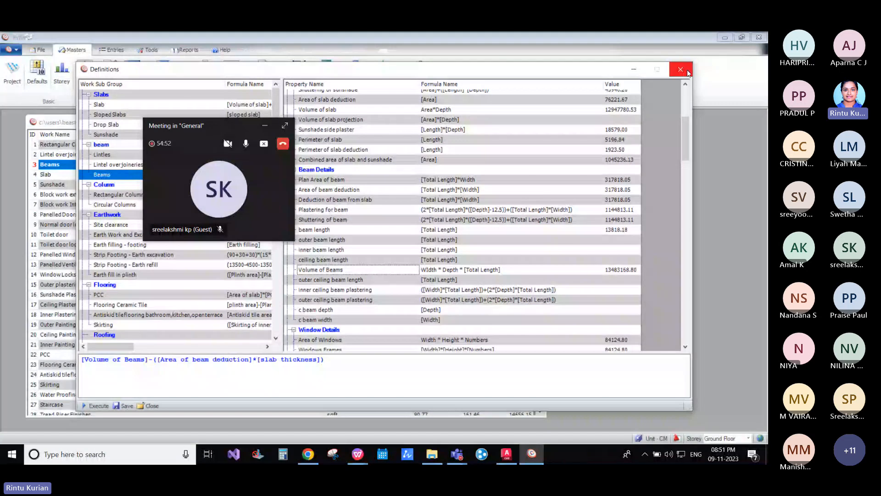
pyautogui.click(689, 72)
# Step: View the slab details among the entries and open the scanned architectural details
pyautogui.click(120, 53)
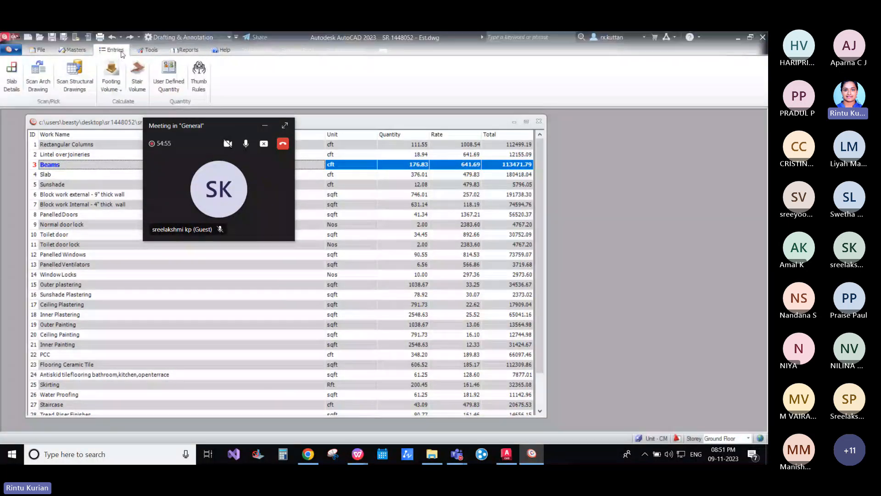
pyautogui.click(12, 75)
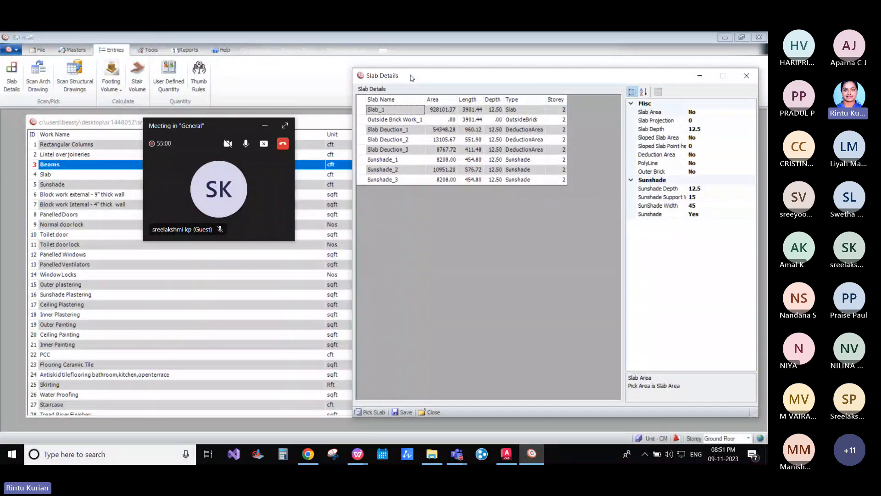
pyautogui.rightClick(419, 211)
pyautogui.click(439, 230)
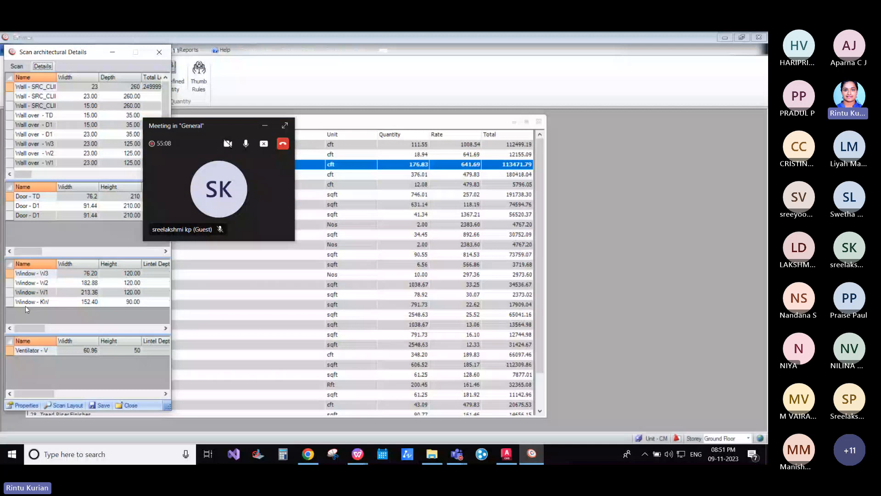
# Step: Open the scanned structural details, examine the Beam Details Properties with their formulas and beam entries, and close both windows
pyautogui.rightClick(25, 306)
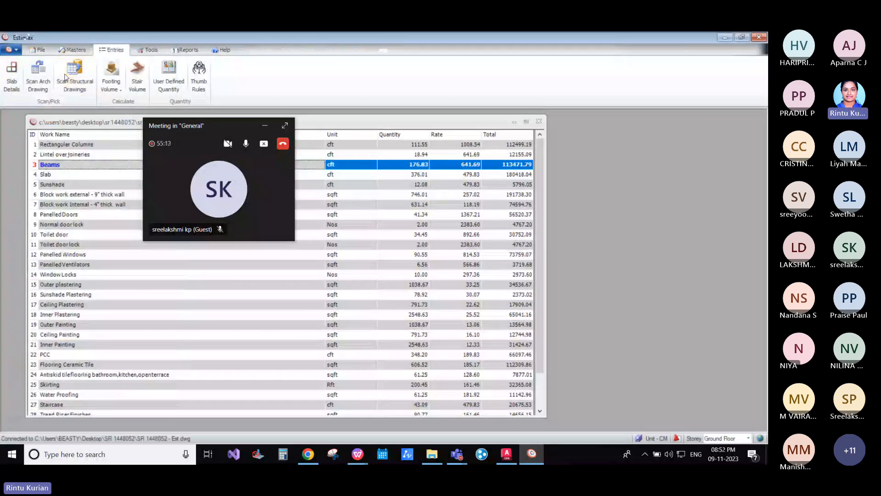
pyautogui.click(66, 76)
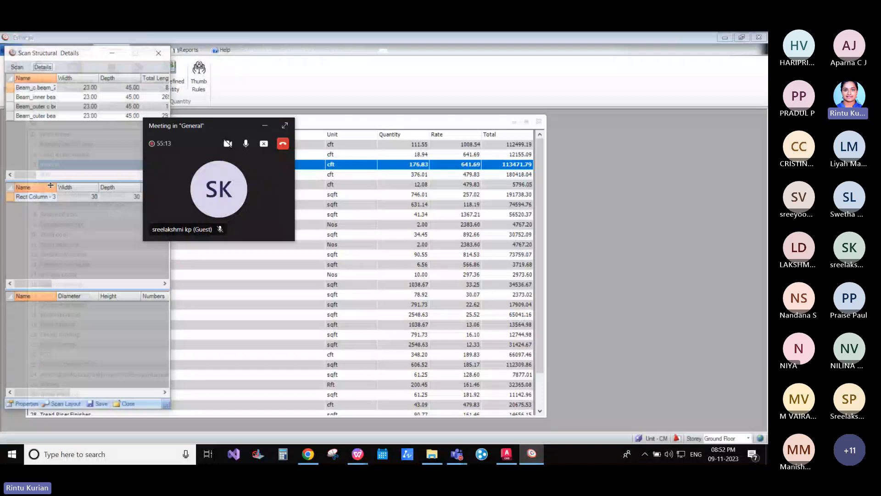
pyautogui.rightClick(21, 315)
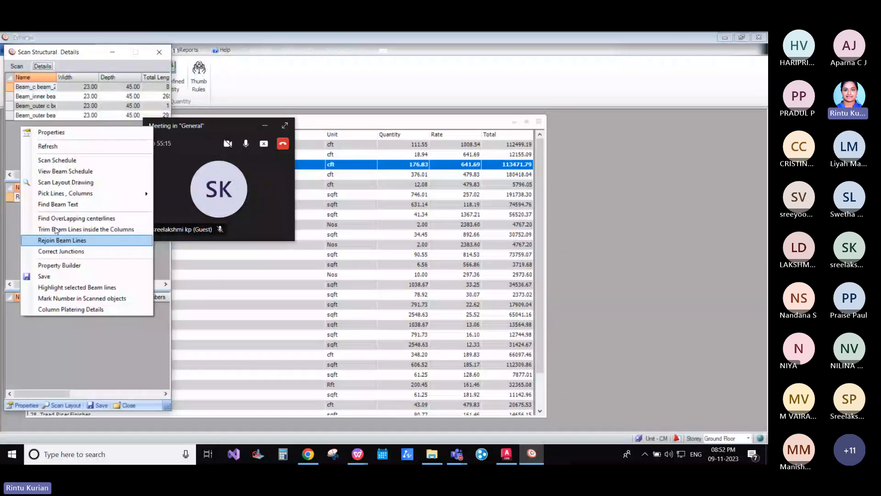
pyautogui.click(51, 132)
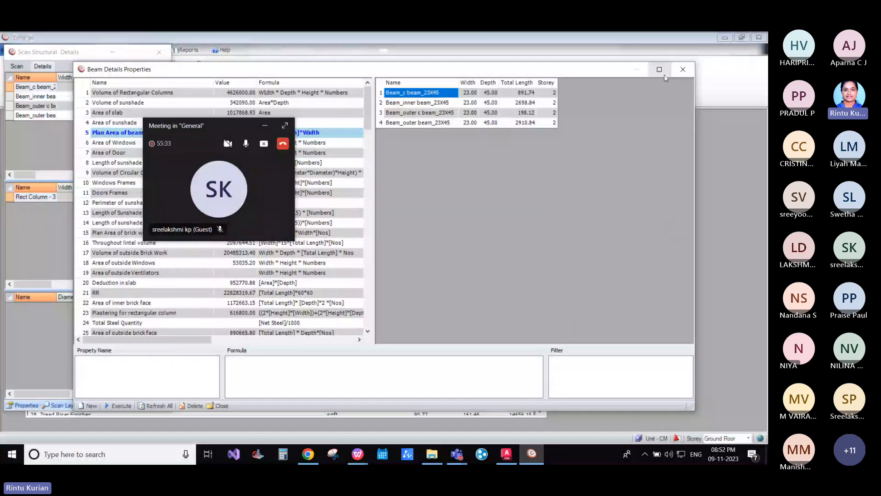
pyautogui.click(683, 69)
pyautogui.click(159, 52)
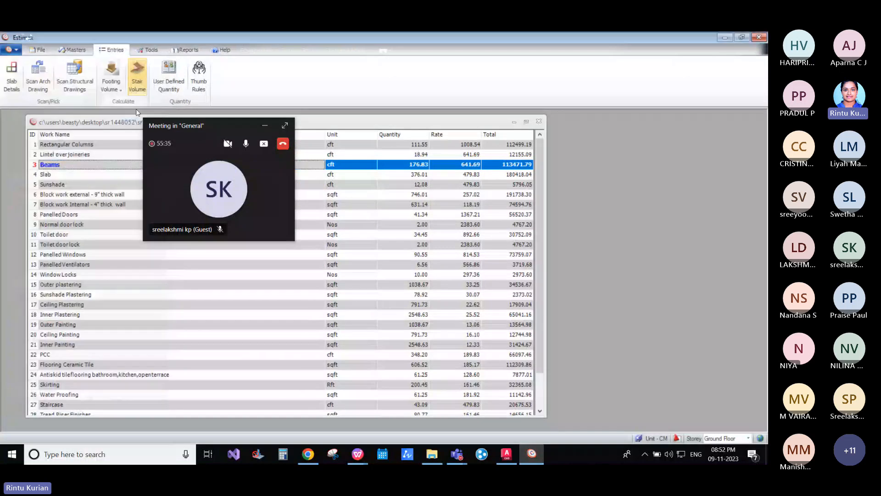
# Step: Examine the Outer plastering work's definition formula from the work list, close the definitions, and show the master data commands
pyautogui.rightClick(71, 281)
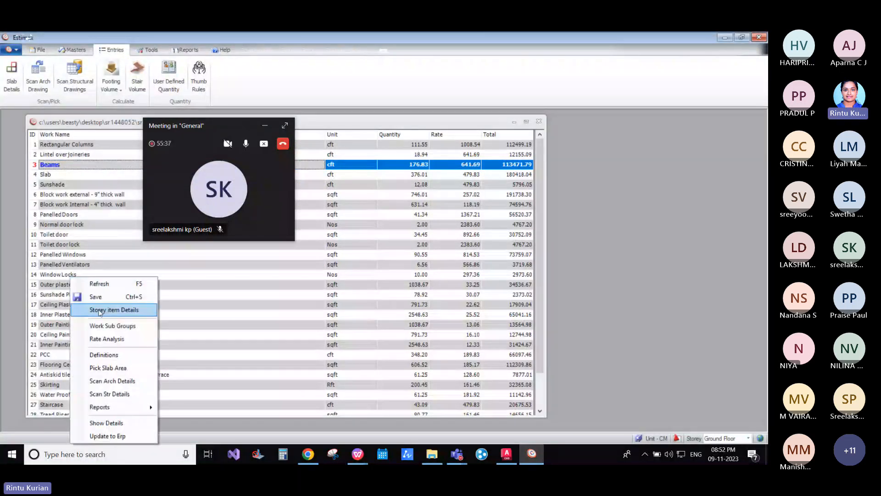
pyautogui.click(91, 284)
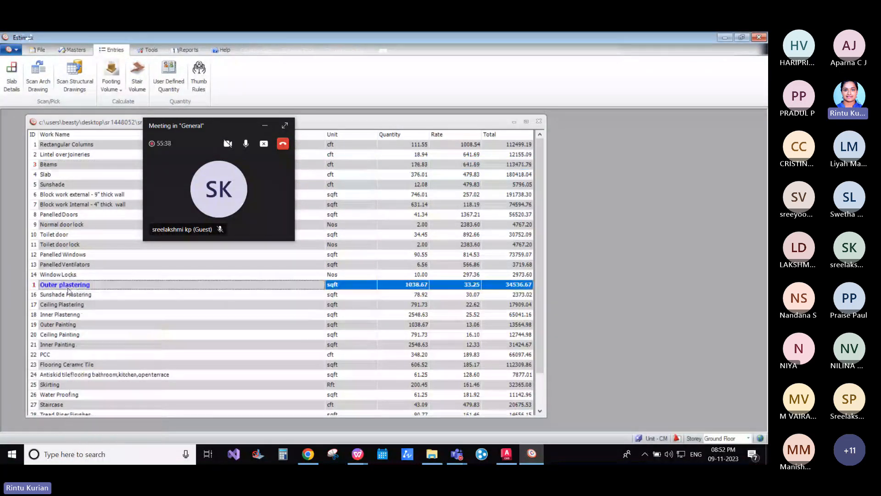
pyautogui.rightClick(91, 281)
pyautogui.click(129, 359)
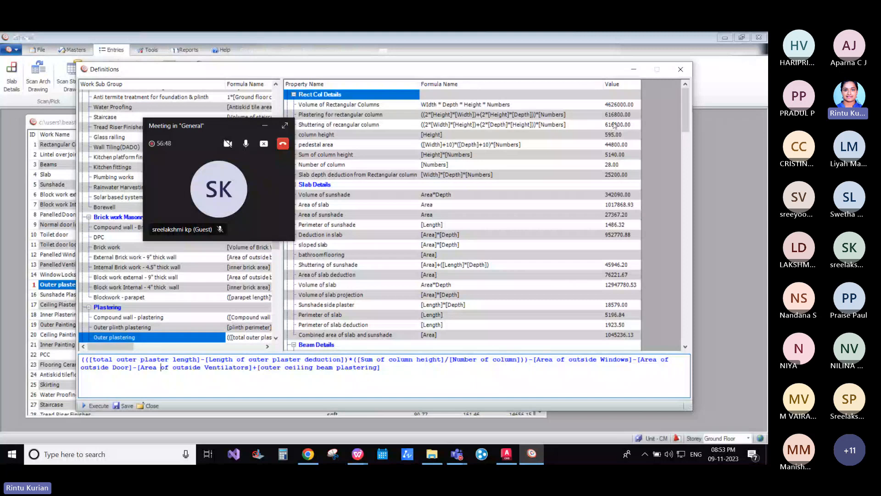
pyautogui.click(680, 70)
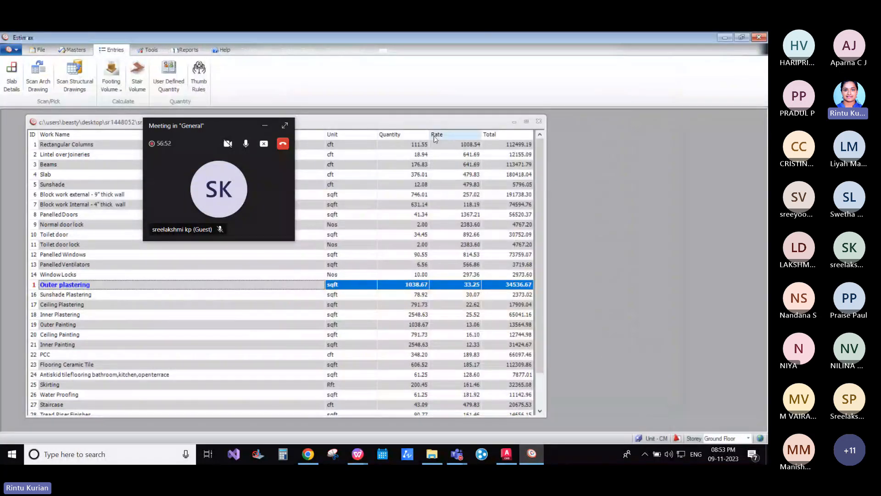
pyautogui.click(86, 54)
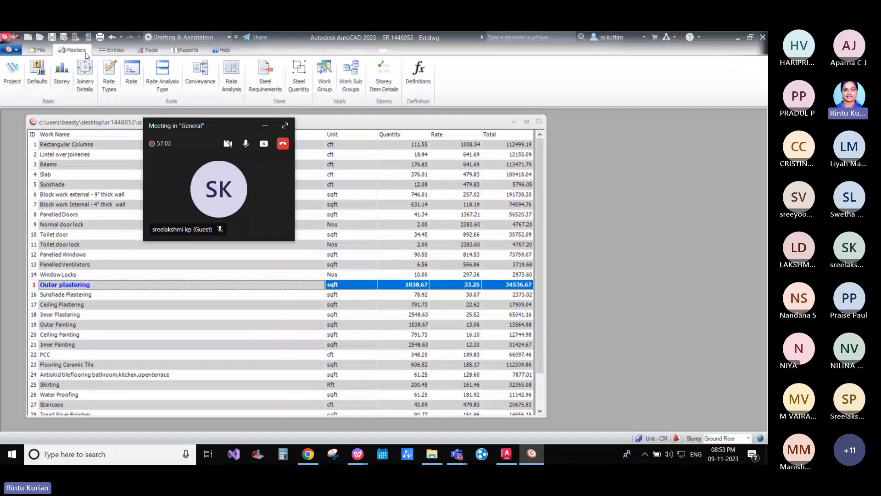